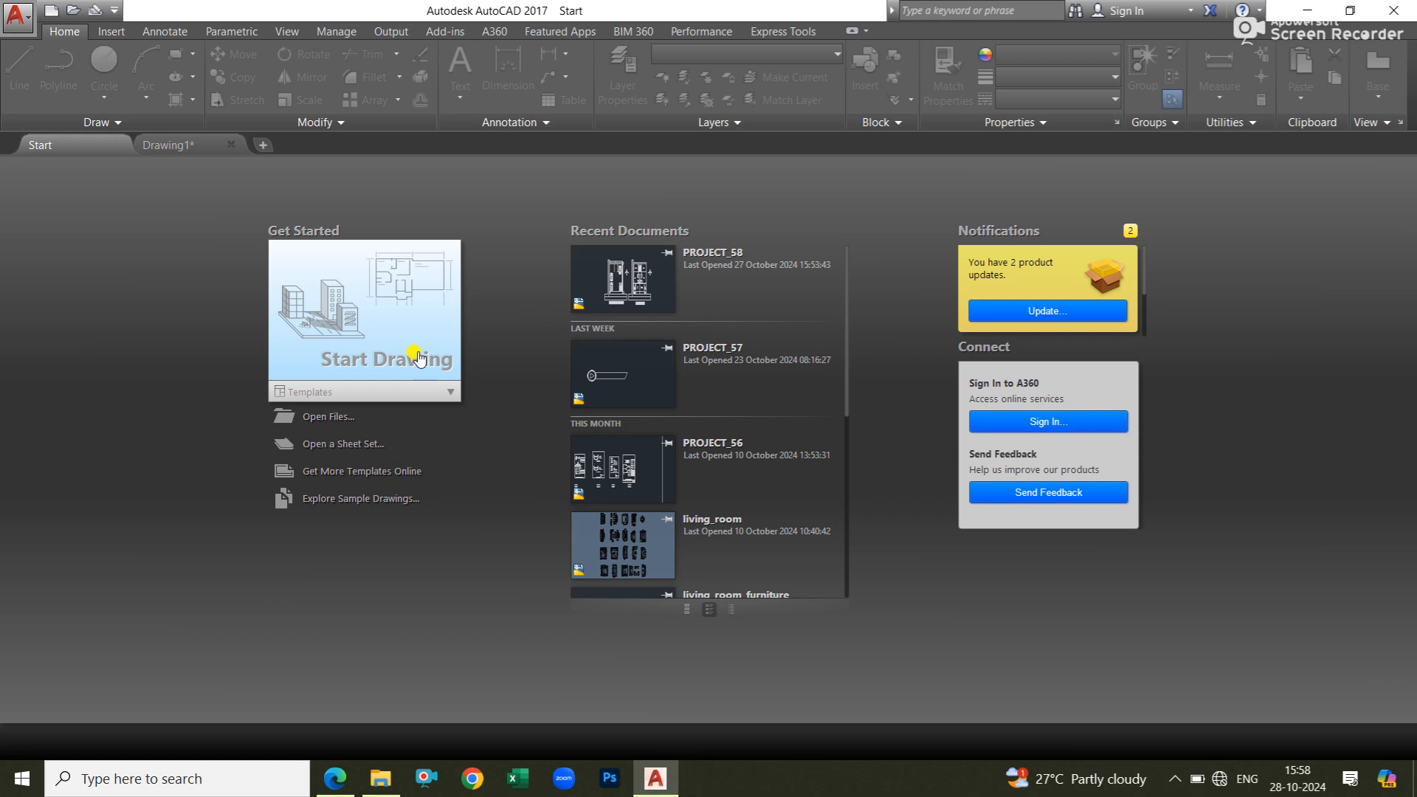
Start a new blank drawing.
left_click(357, 367)
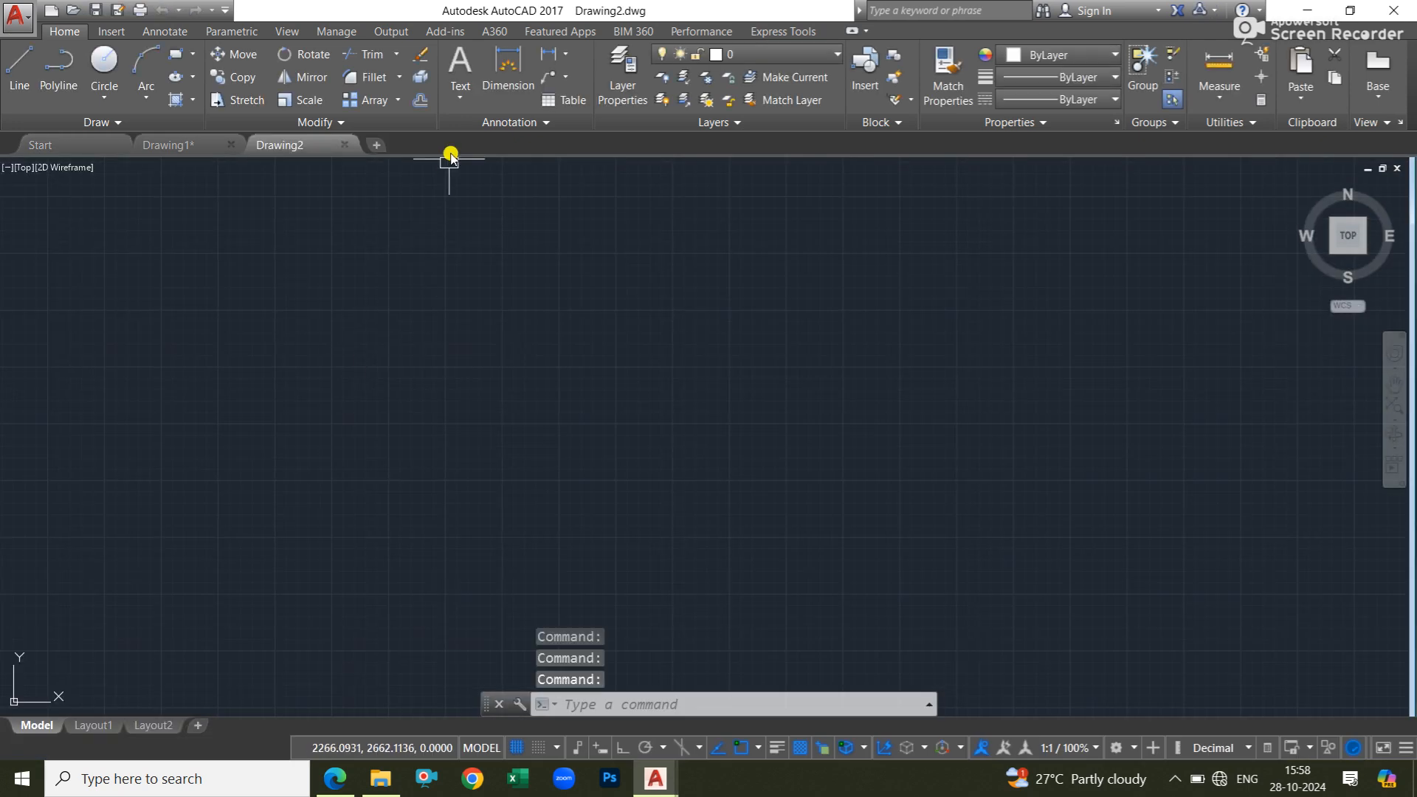
left_click(401, 52)
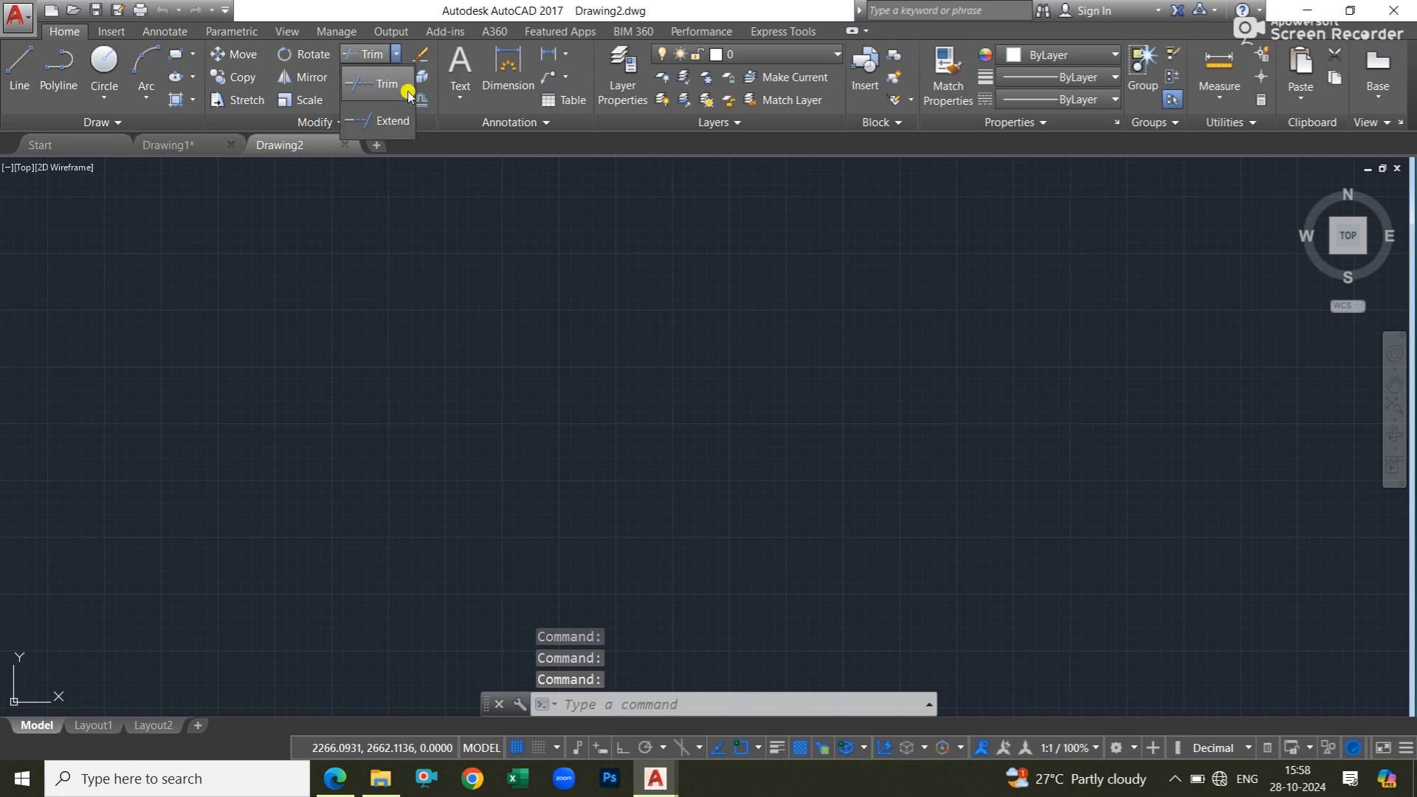
left_click(422, 308)
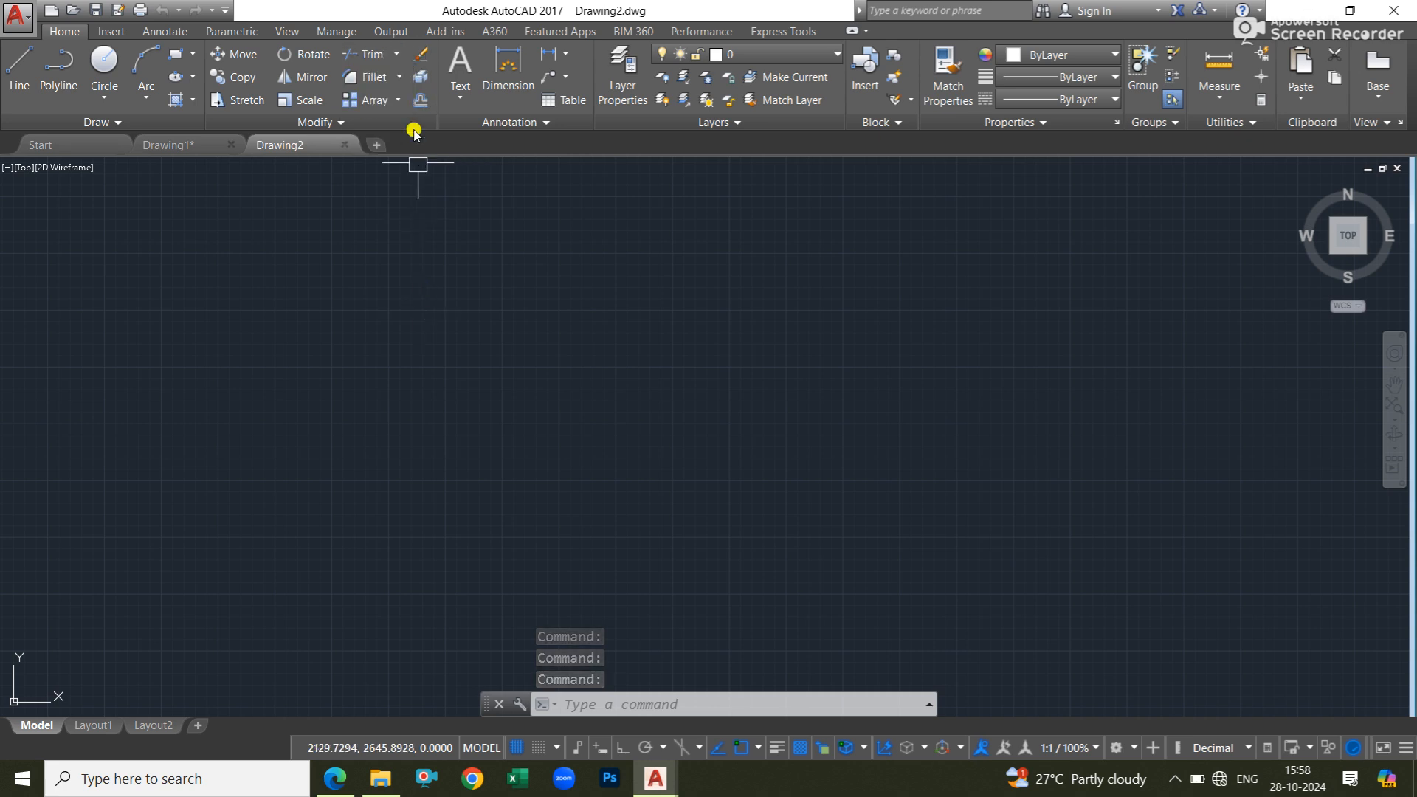
left_click(399, 76)
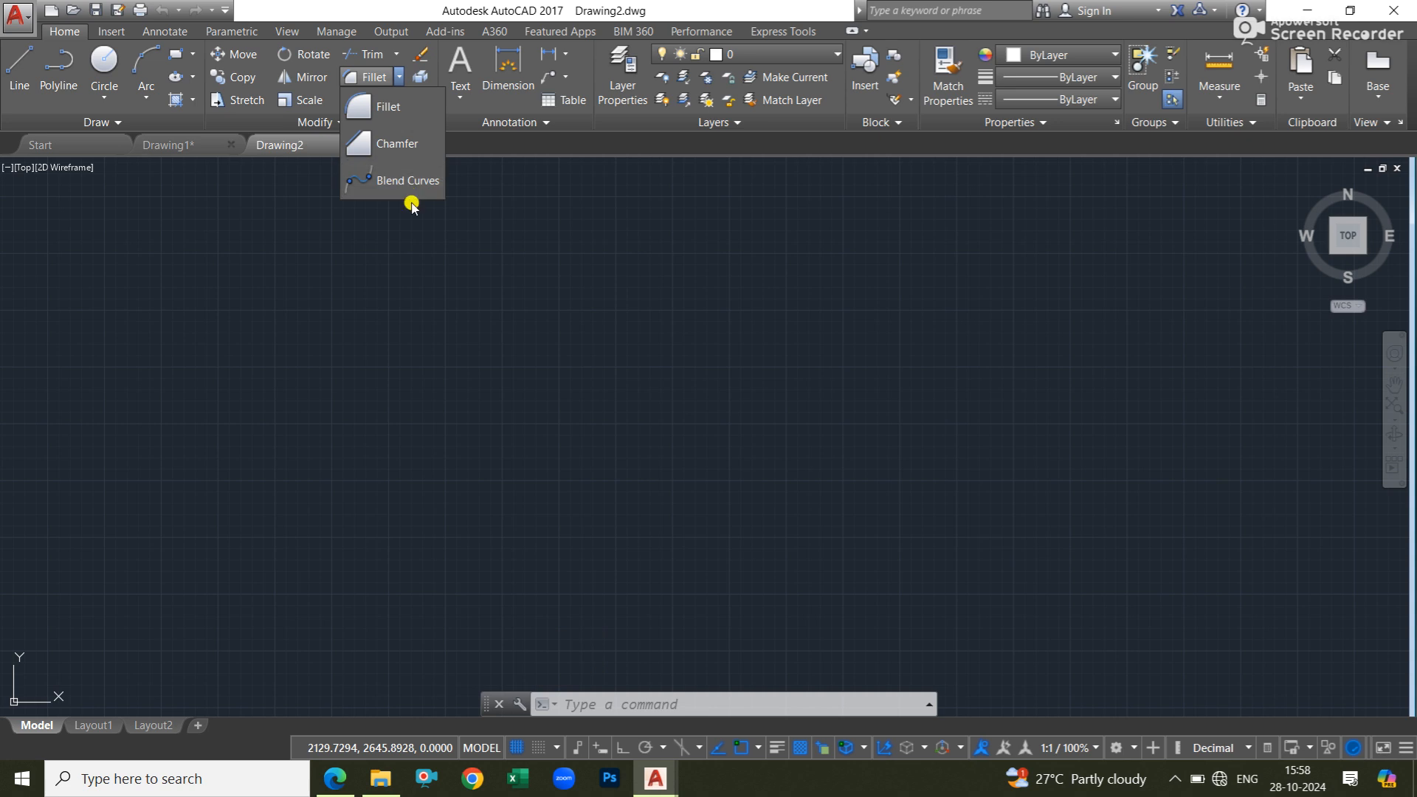
left_click(437, 278)
left_click(400, 78)
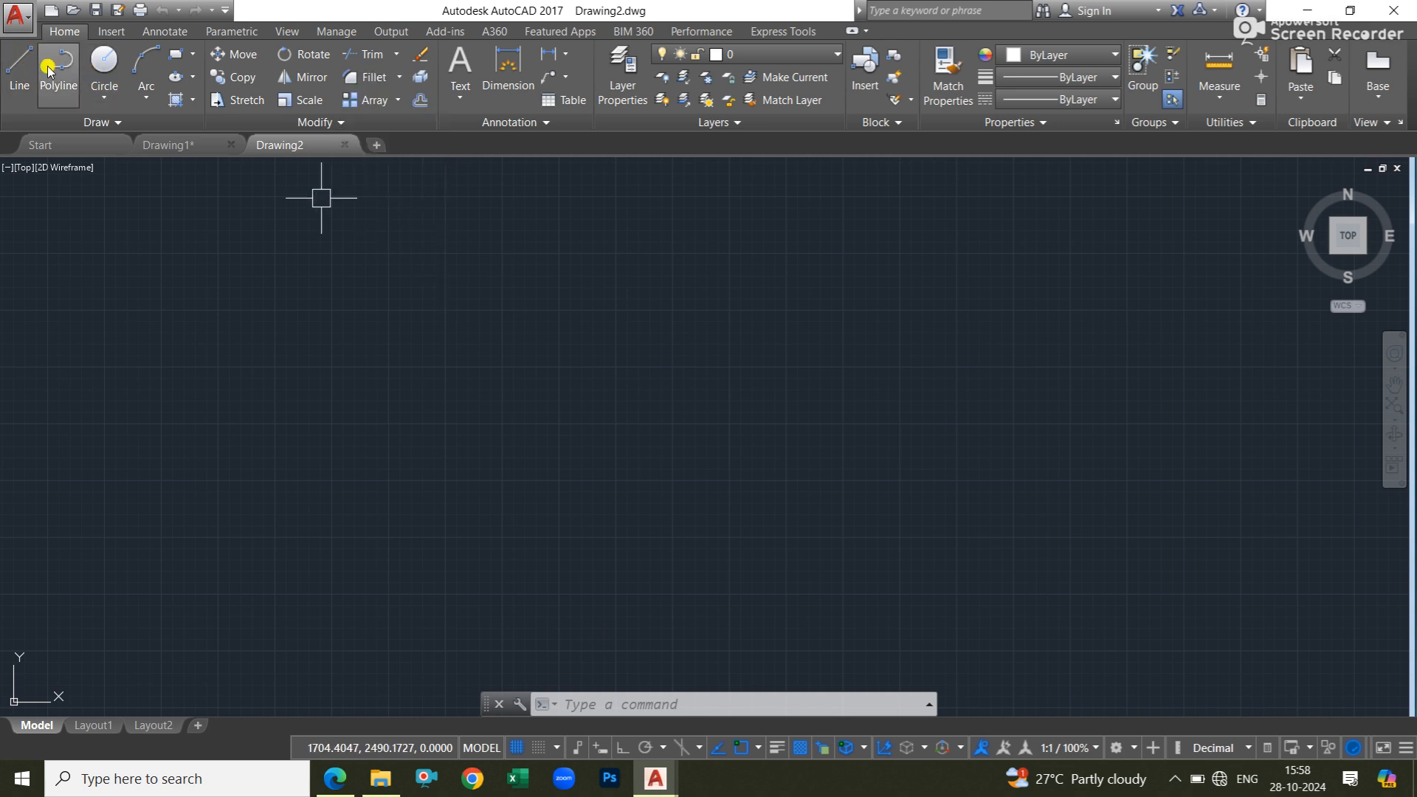
Draw three connected lines with Ortho on: one vertical upward, one horizontal across, and one vertical downward, forming an open-bottomed frame.
left_click(17, 69)
left_click(494, 452)
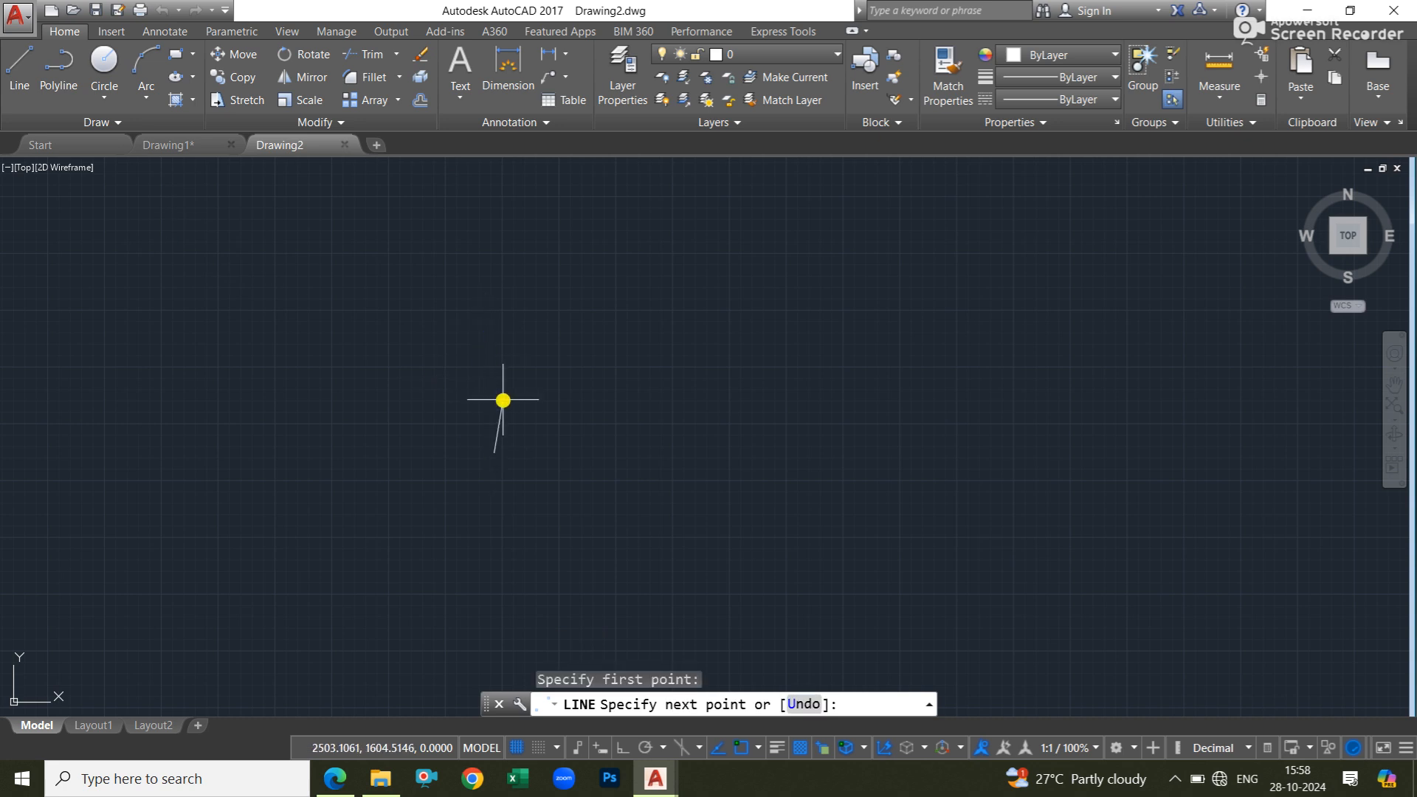
key("F8")
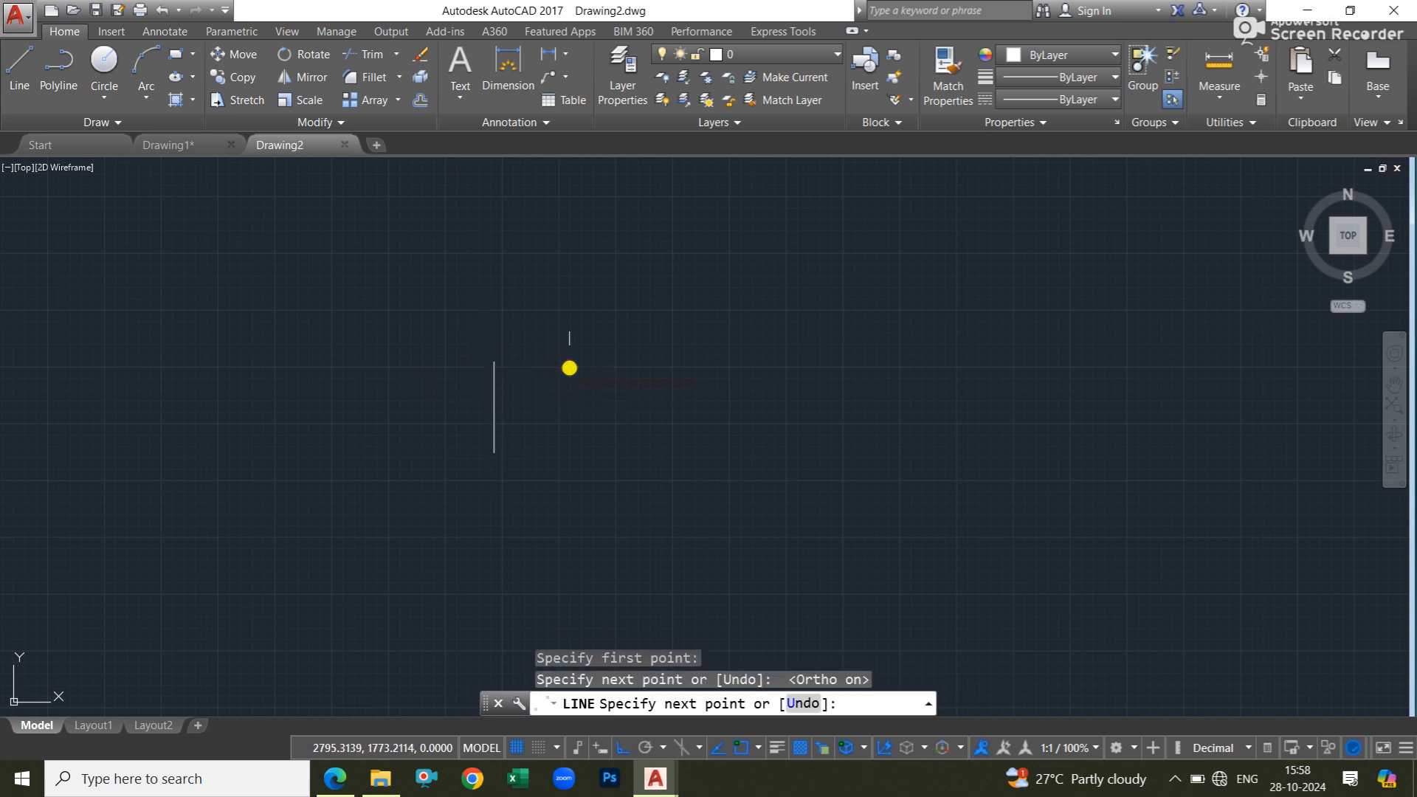
left_click(569, 363)
left_click(569, 362)
left_click(569, 461)
key("Return")
Erase the horizontal line joining the tops of the two vertical lines.
scroll(536, 337, "up", 2)
left_click(547, 329)
left_click(512, 396)
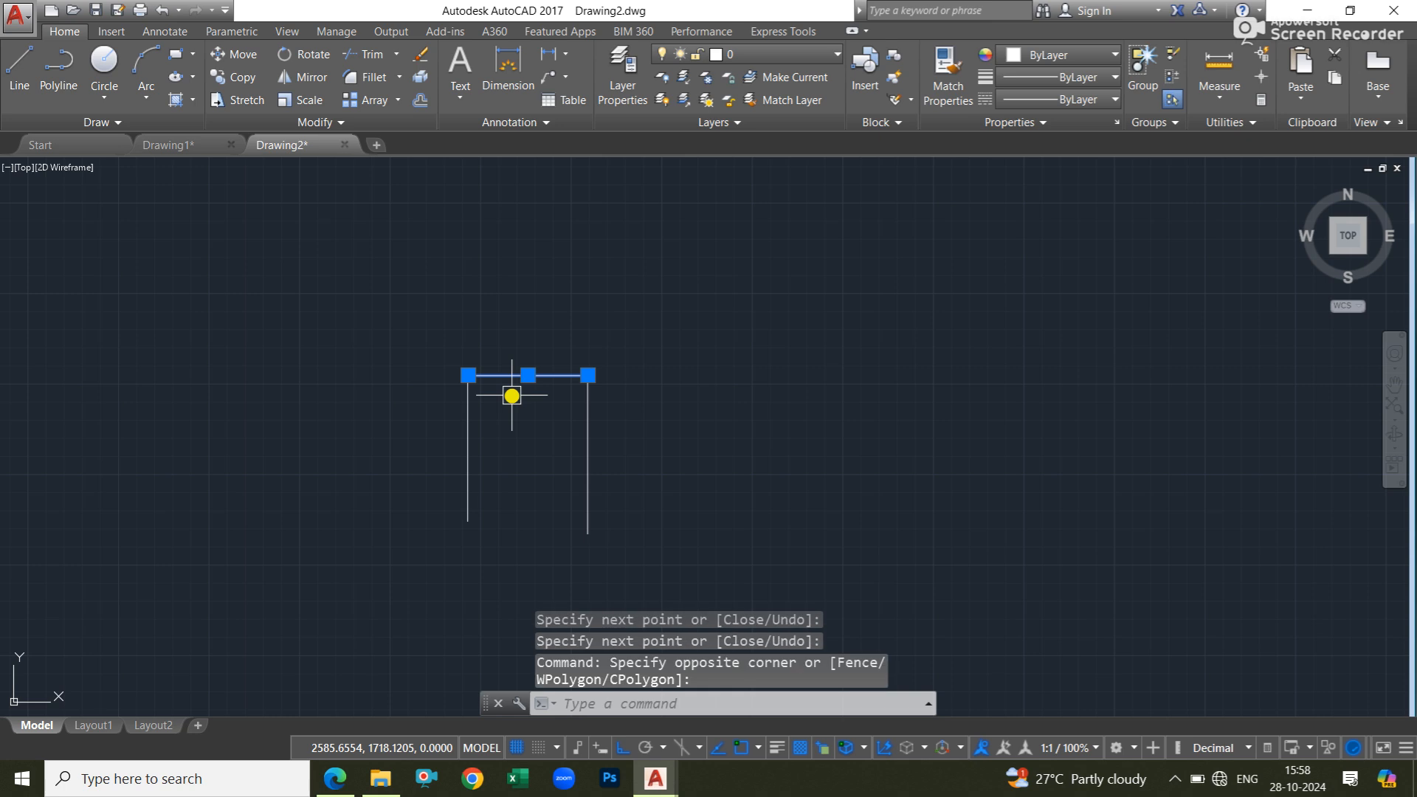
key("Delete")
key("Escape")
key("Escape")
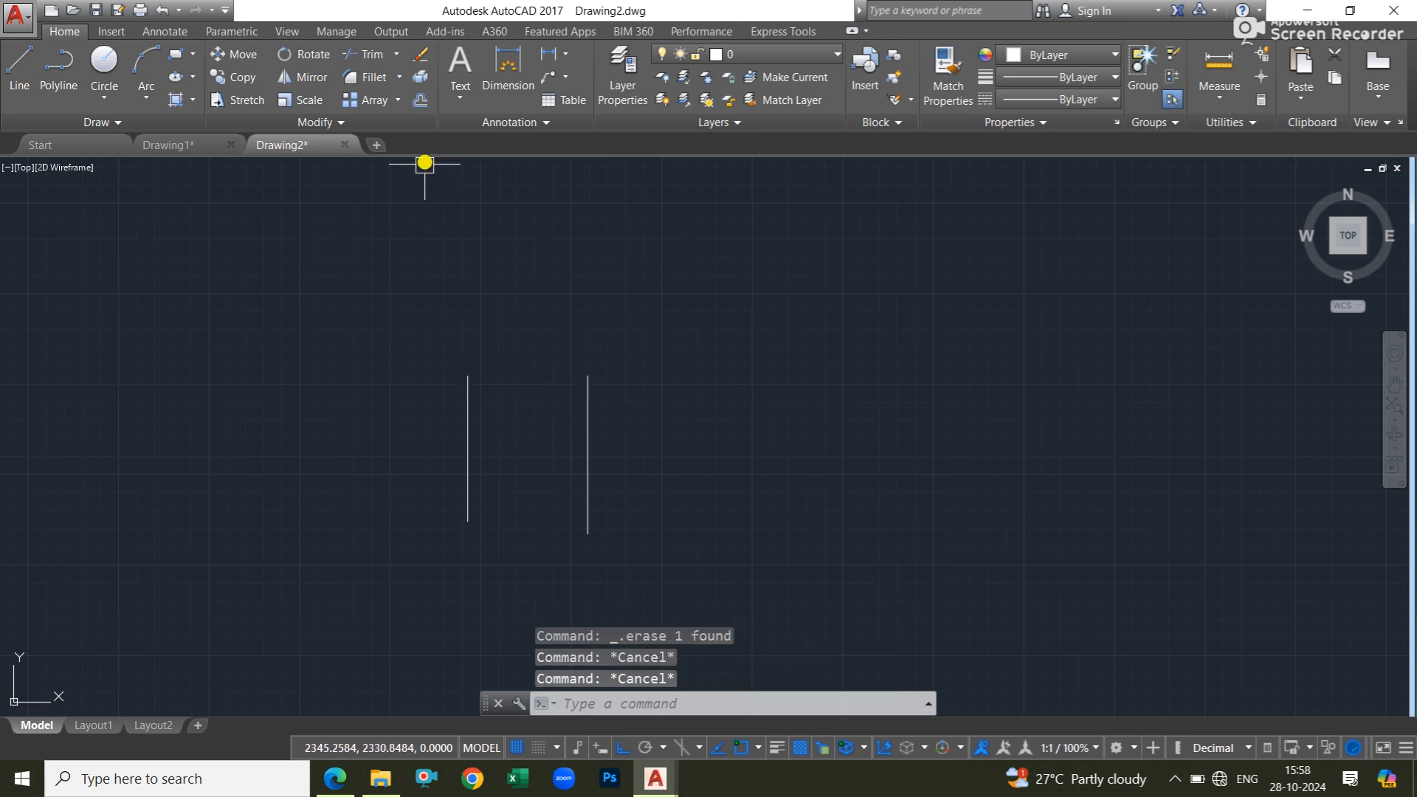
Join the upper ends of the two vertical lines with a Blend Curves spline using Tangent continuity.
left_click(398, 77)
left_click(407, 183)
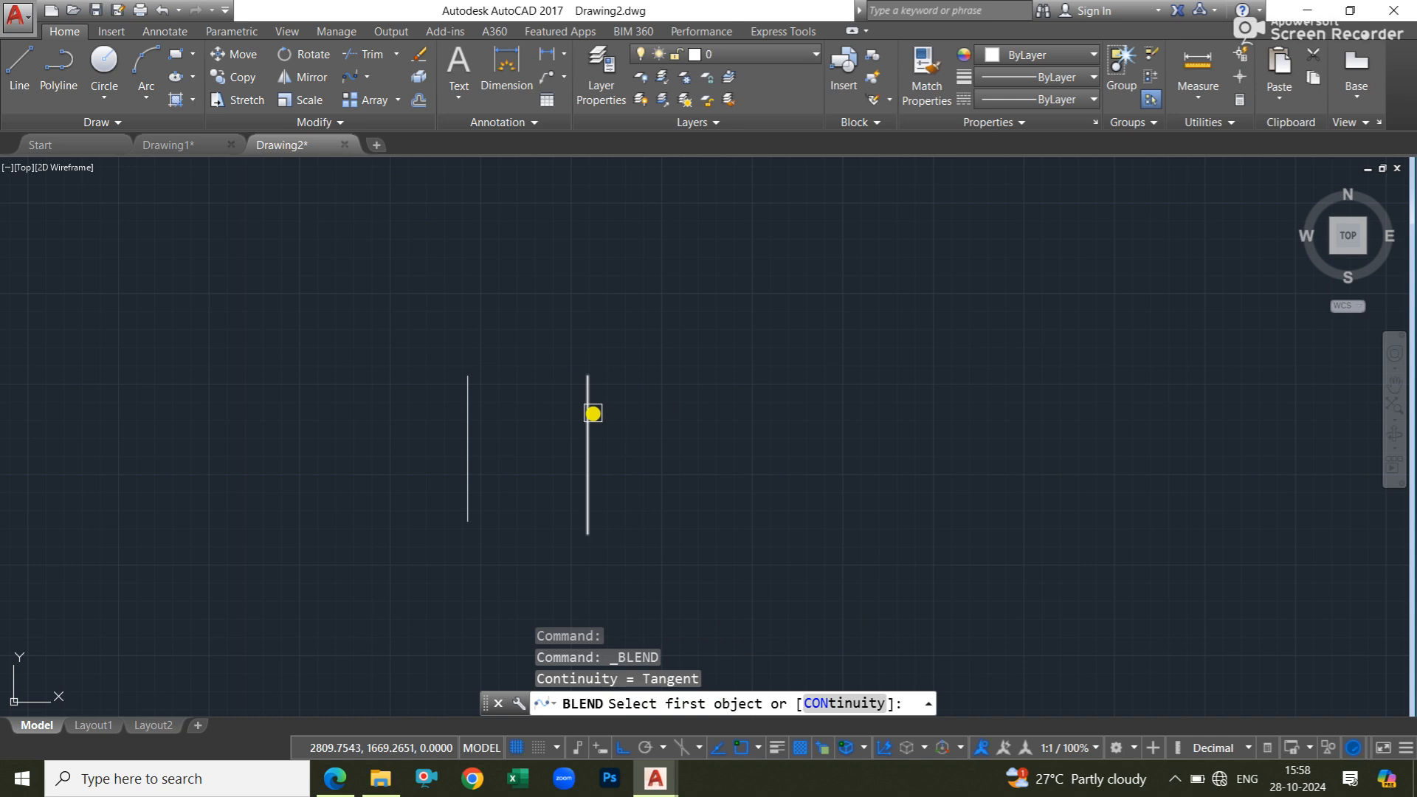
left_click(588, 410)
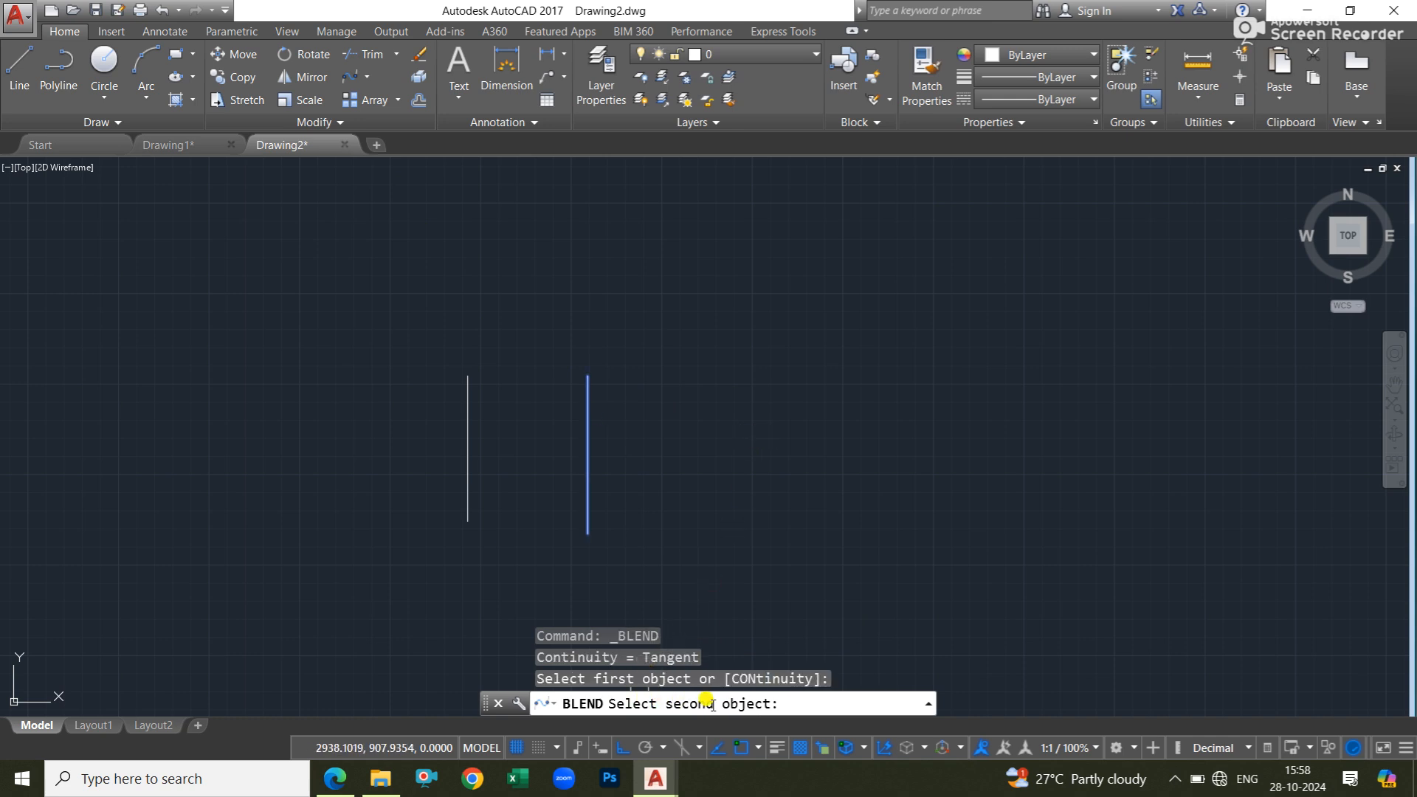
left_click(469, 400)
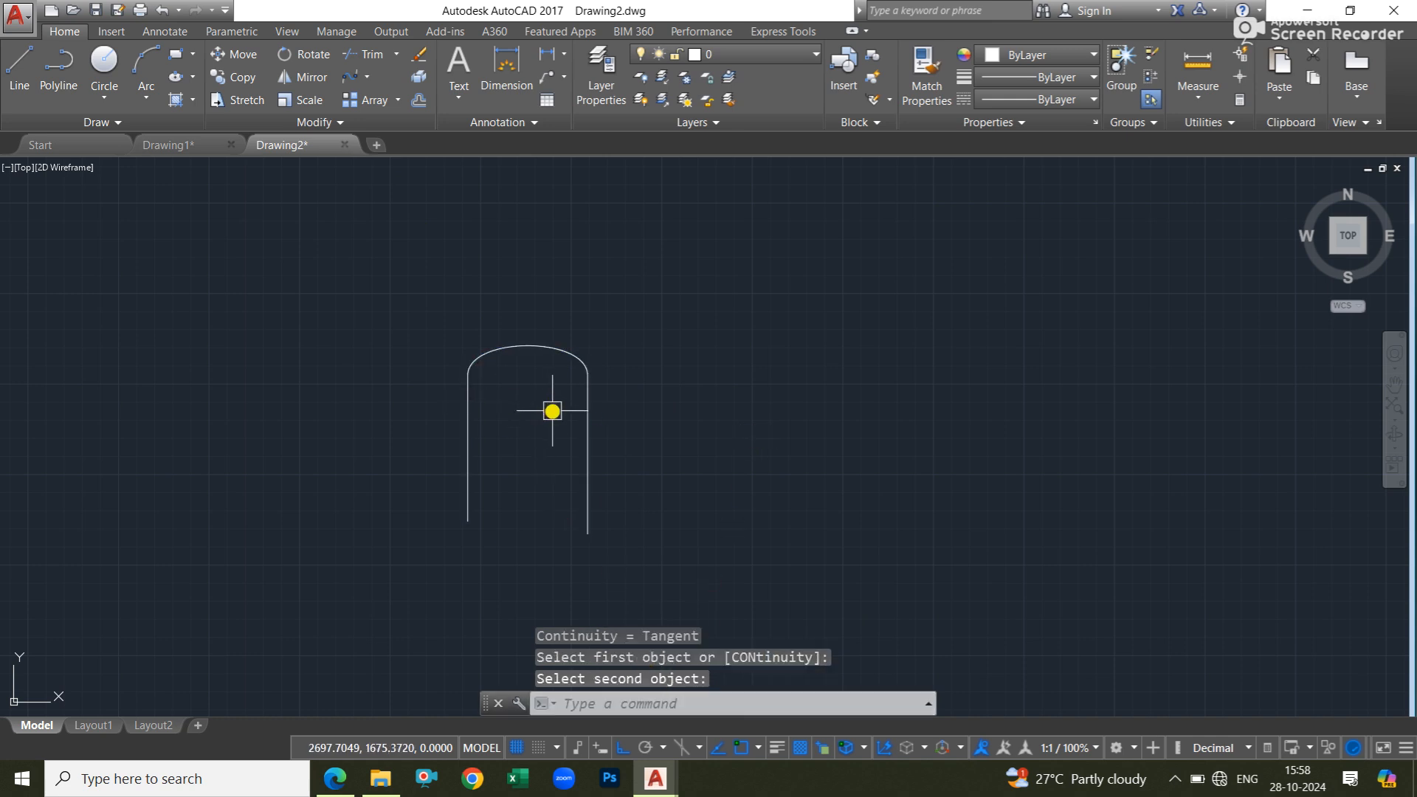
Reshape the blend curve by stretching the control vertex above the right-hand line upward.
left_click(544, 343)
left_click(545, 343)
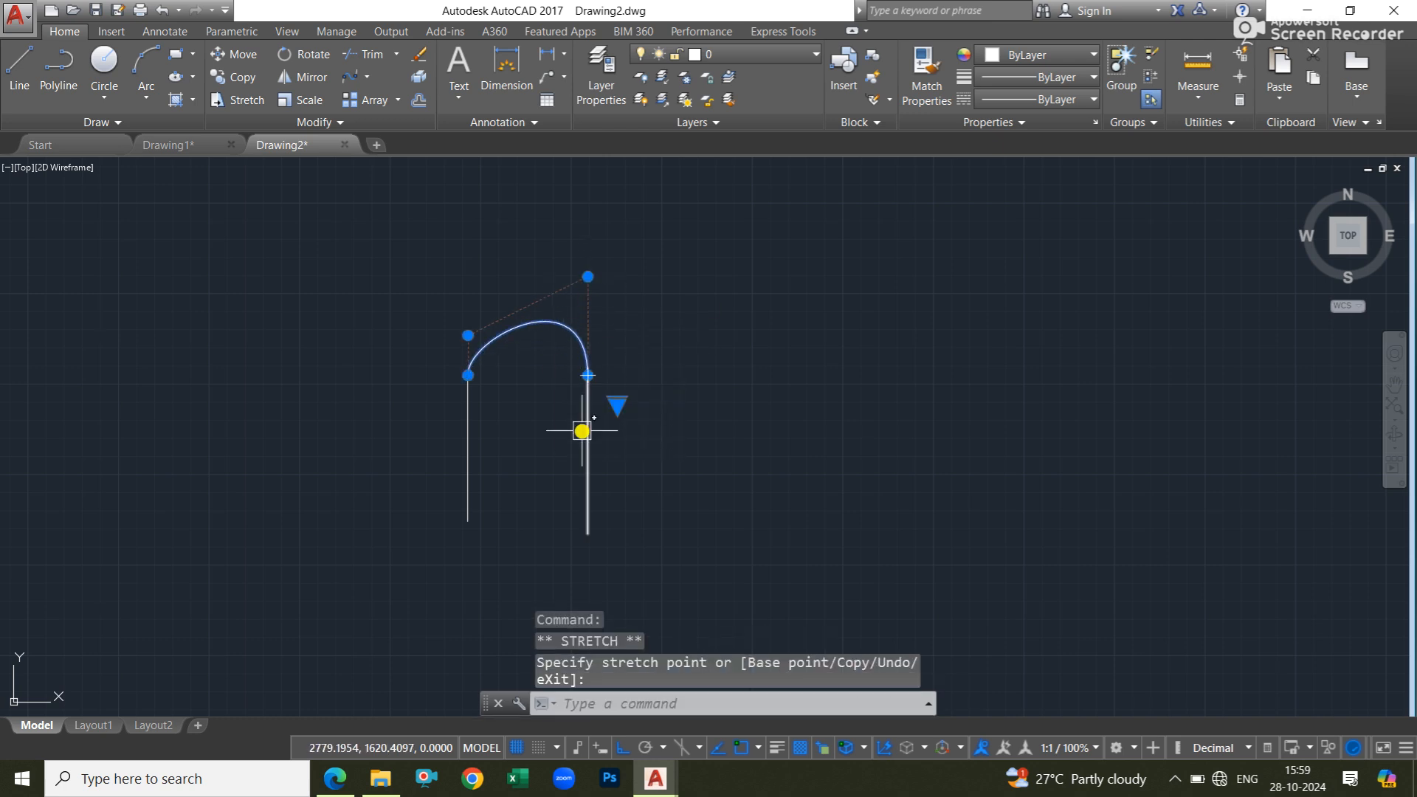
key("Escape")
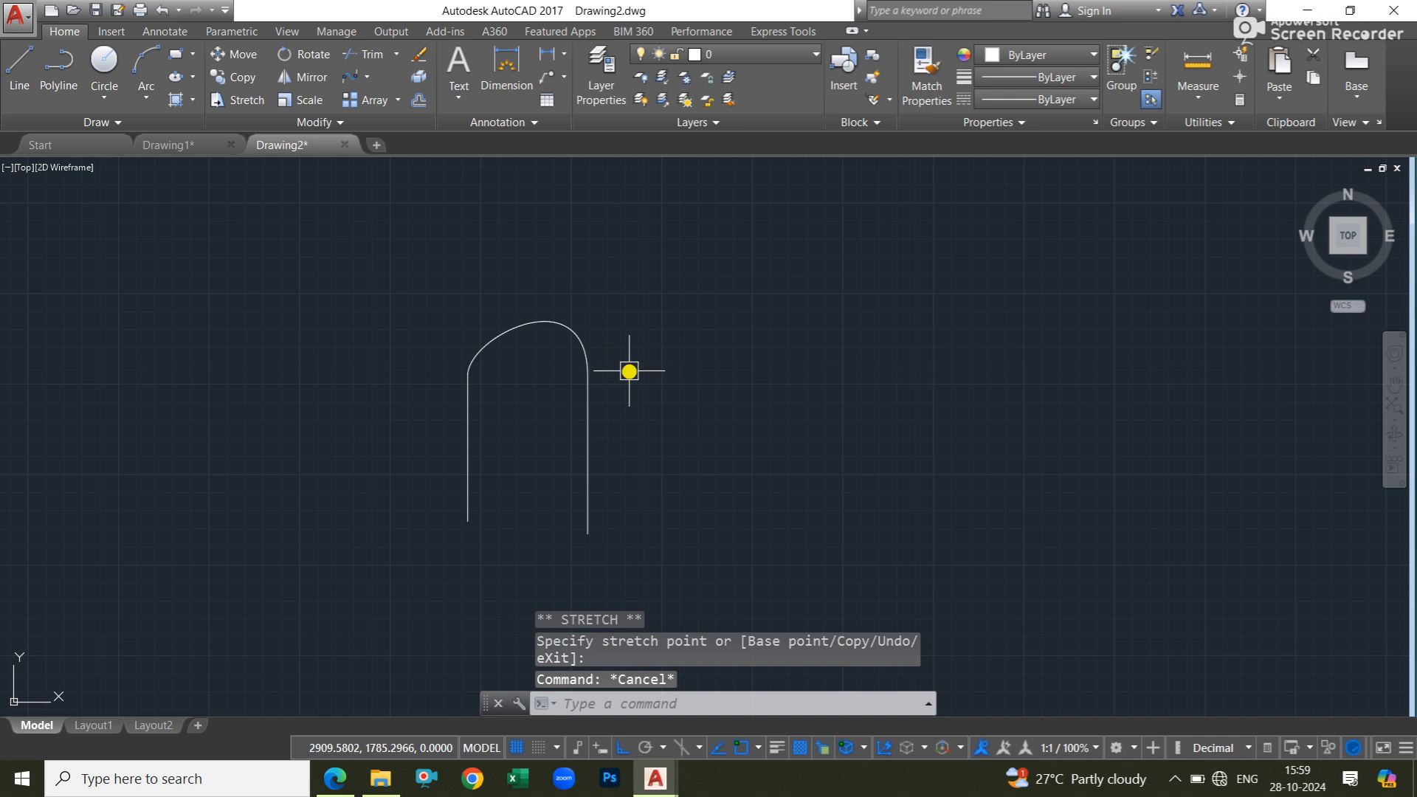
middle_click_drag(629, 374, 560, 406)
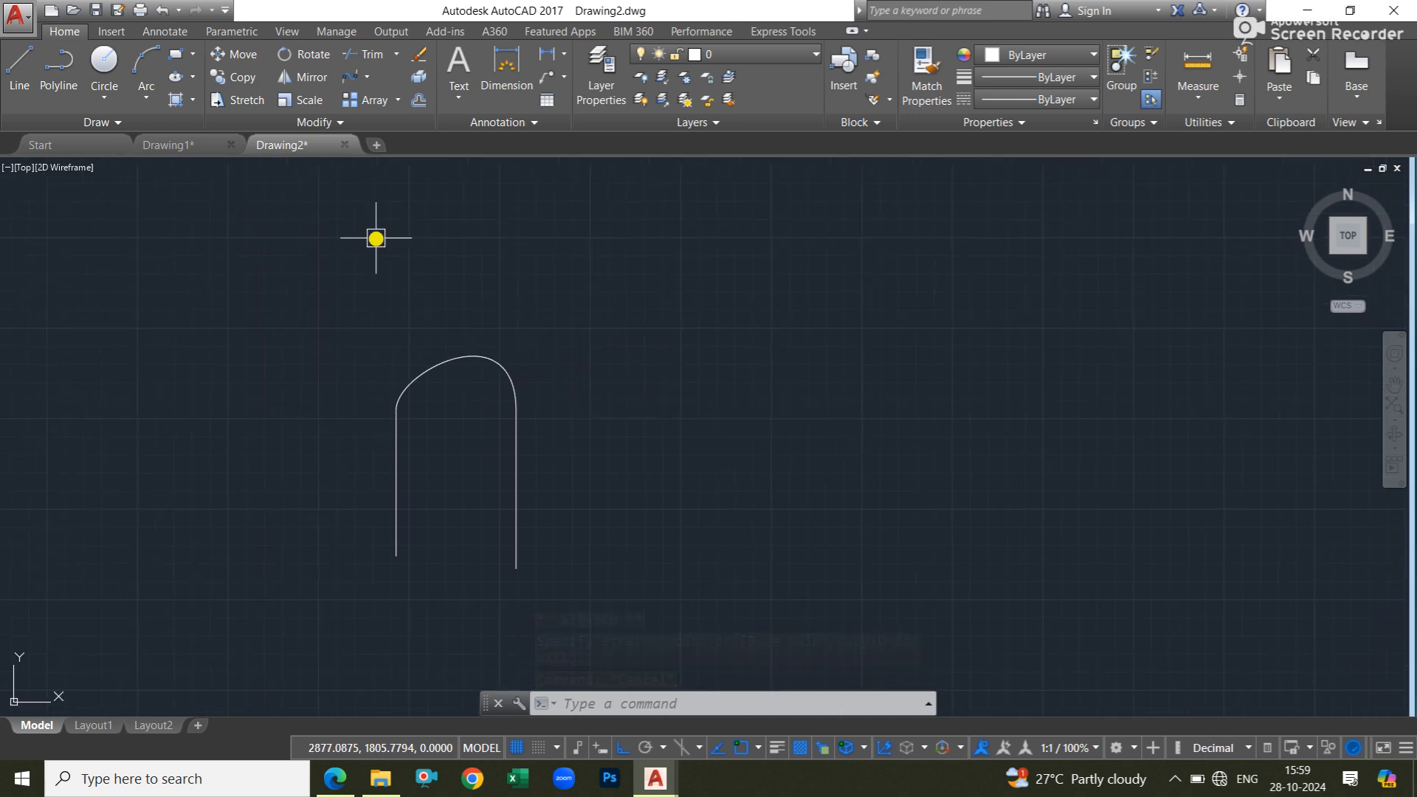
Erase both vertical lines together with the blend curve.
left_click(366, 77)
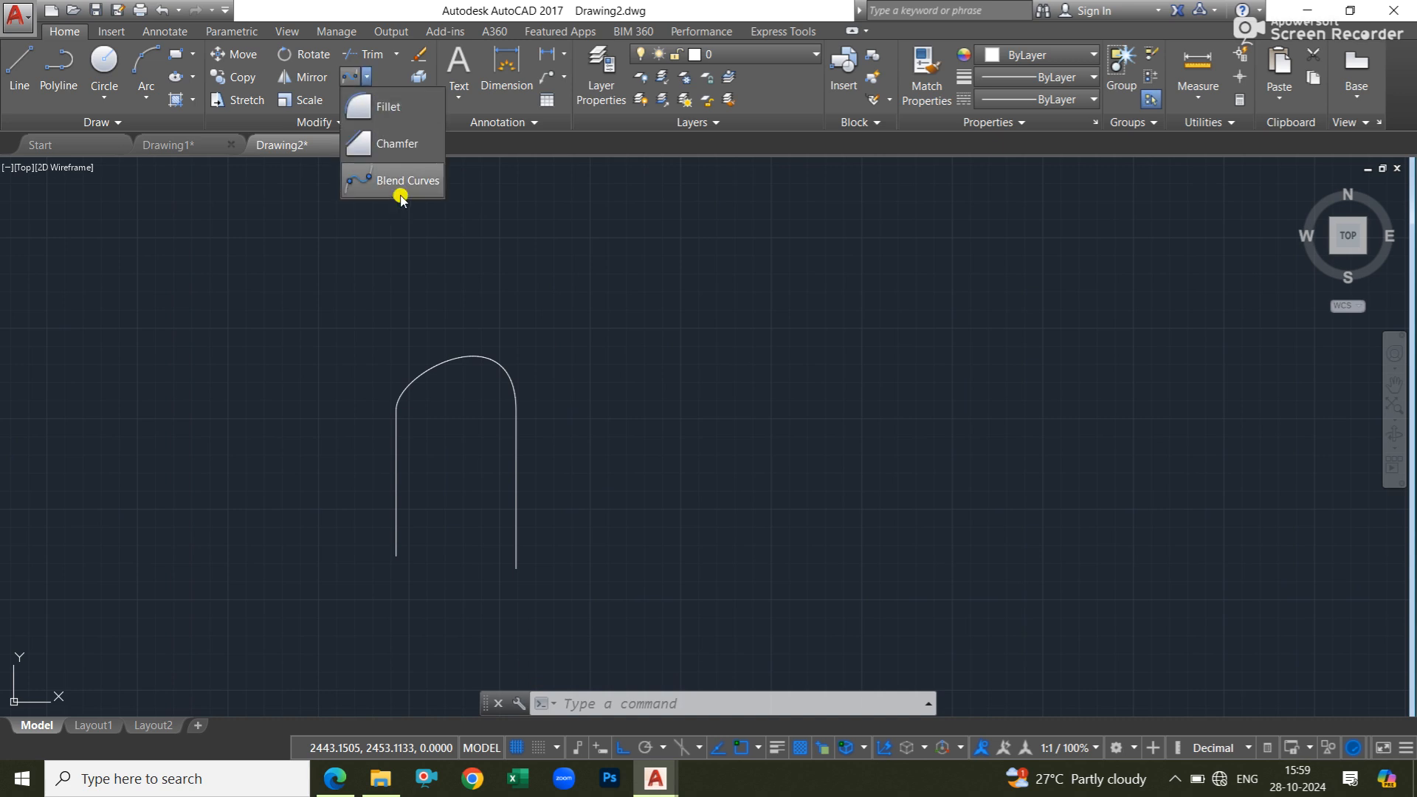
left_click(600, 325)
left_click(378, 459)
key("Delete")
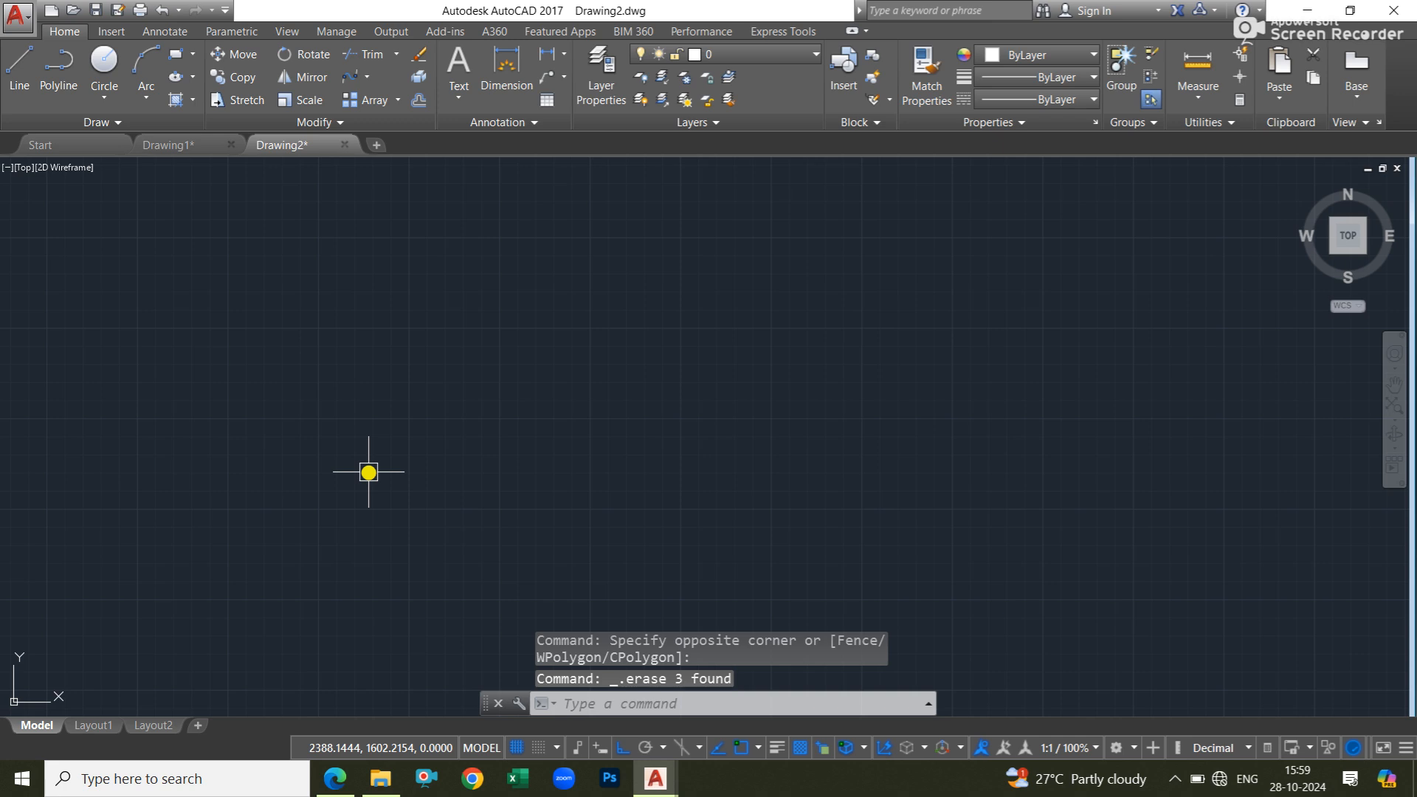
left_click(395, 99)
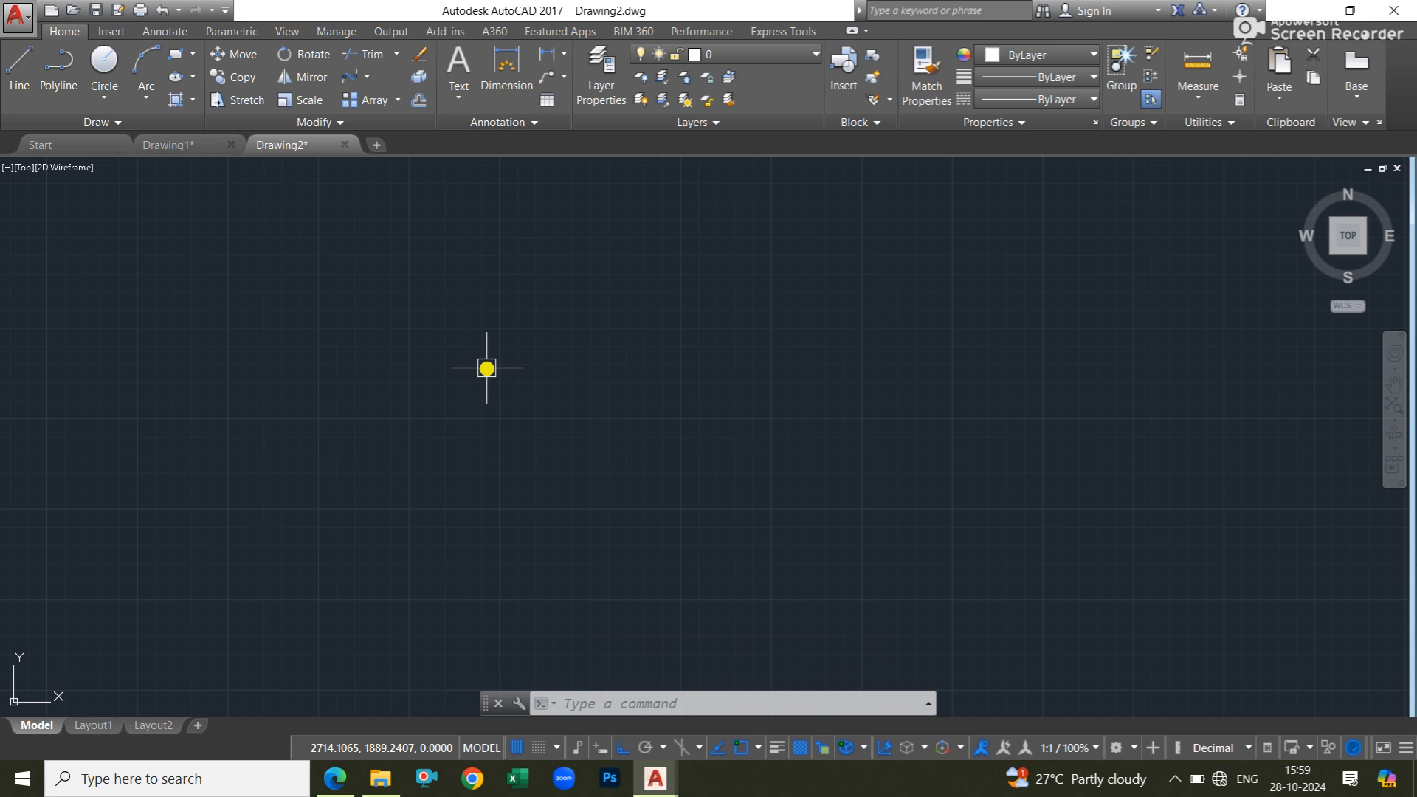
type("ar")
key("Return")
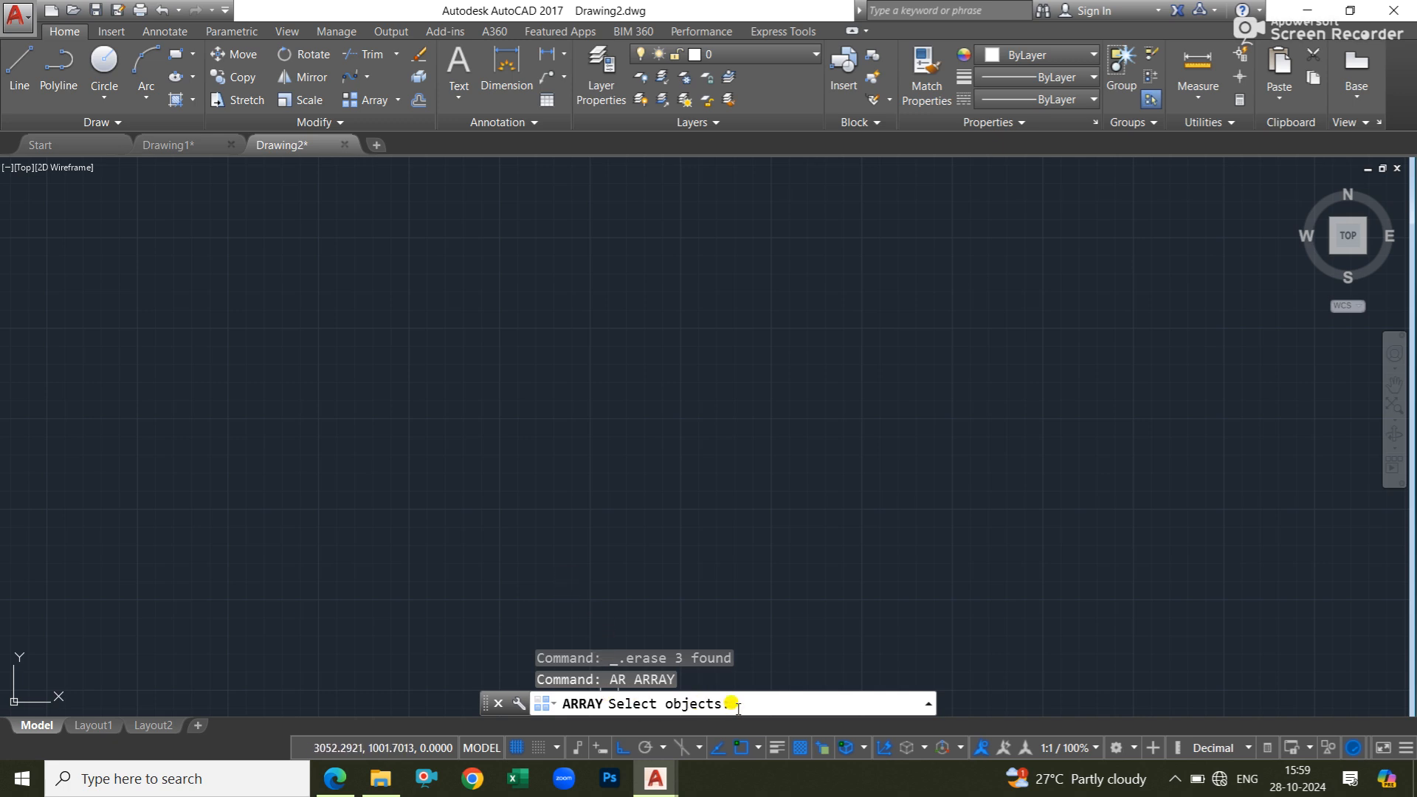
key("Escape")
key("Escape")
key("Escape")
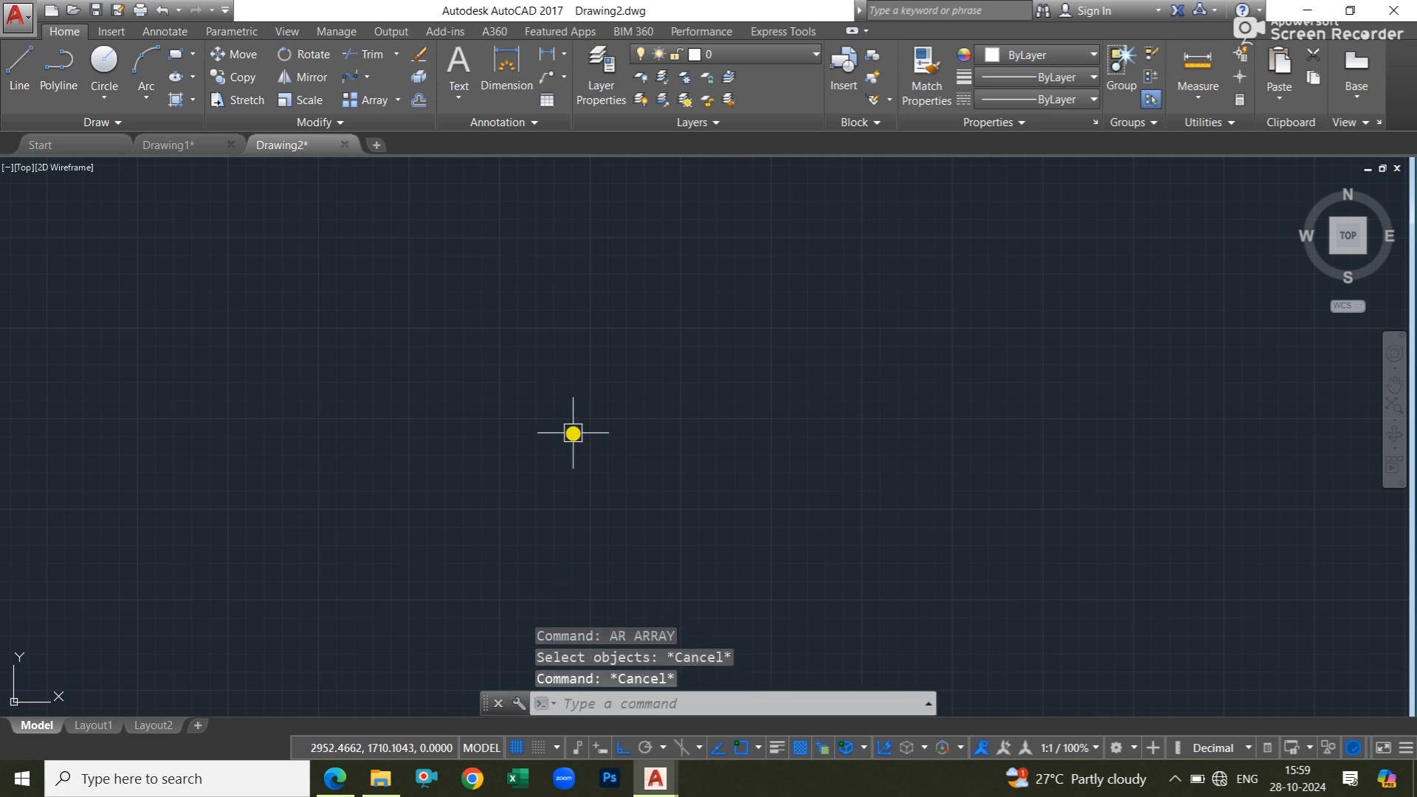
Draw a rectangle by dimensions, with a length of 120 and a width of 60.
left_click(174, 63)
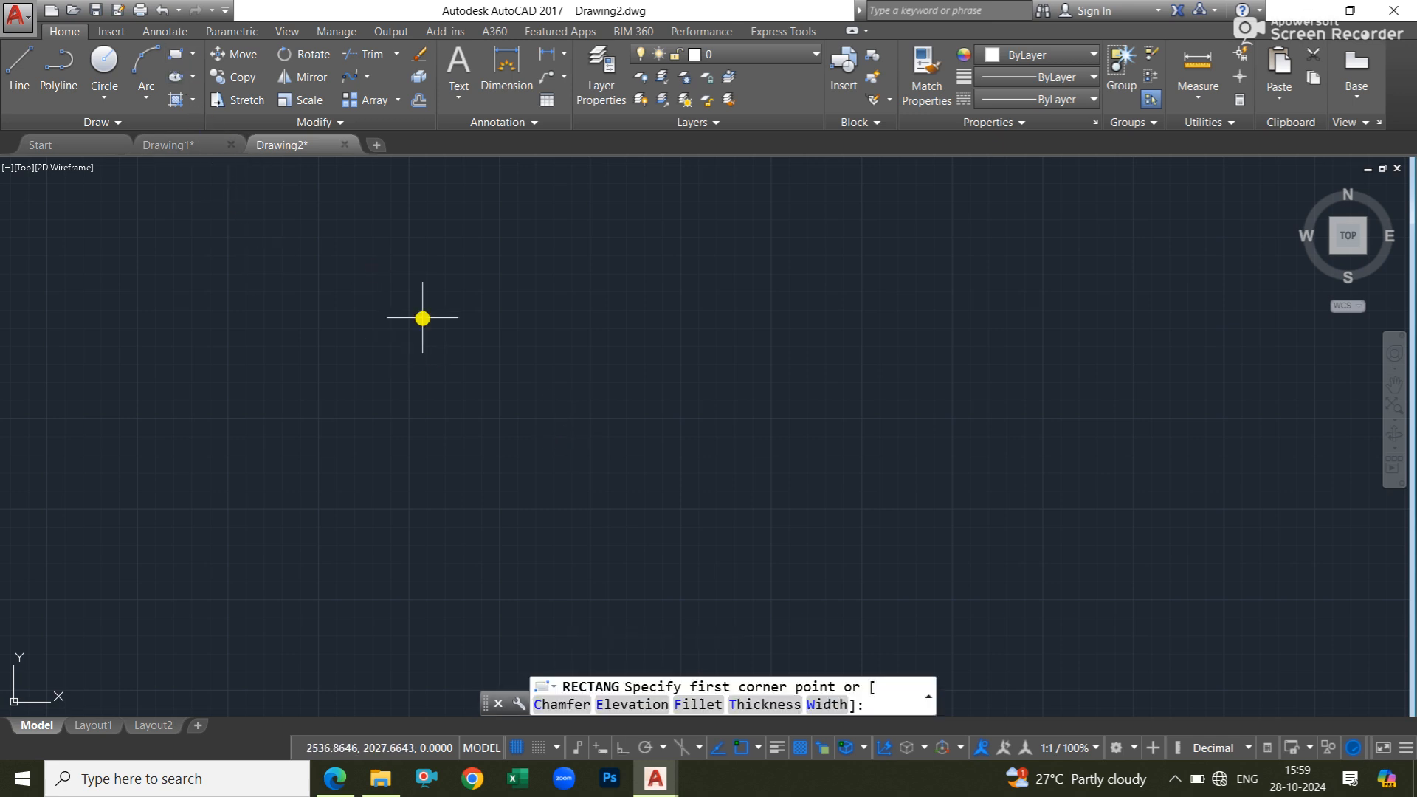
left_click(420, 317)
type("d")
key("Return")
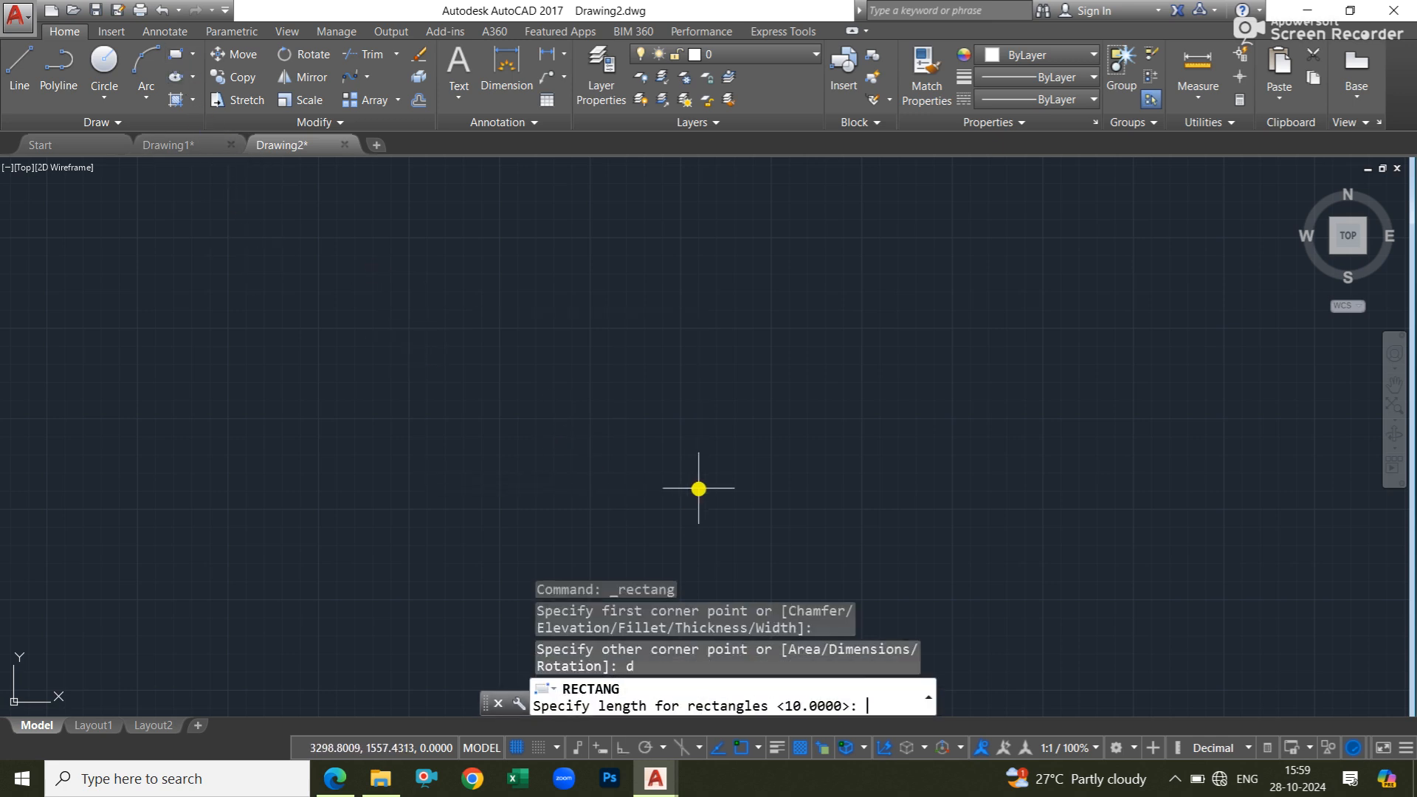
type("120")
key("Return")
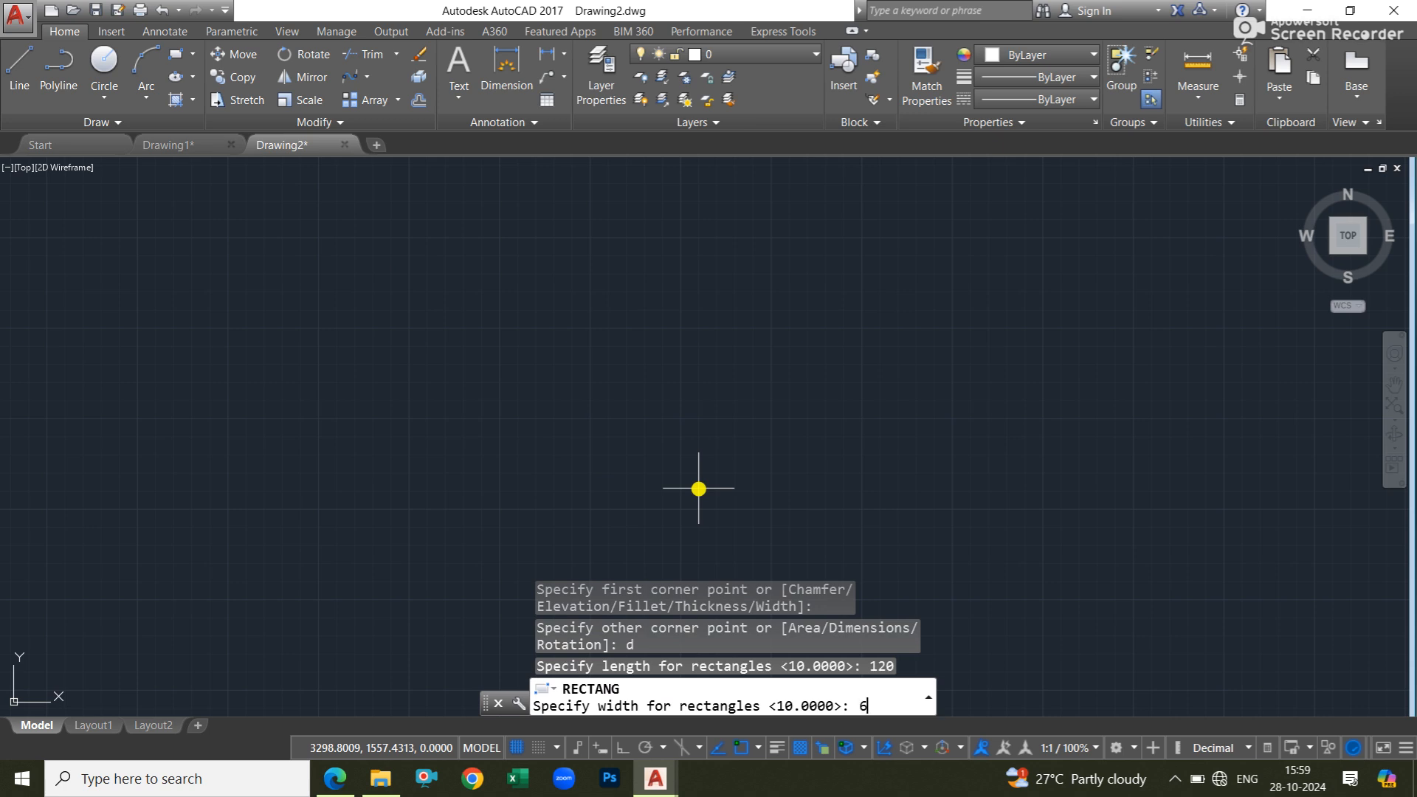
key("Return")
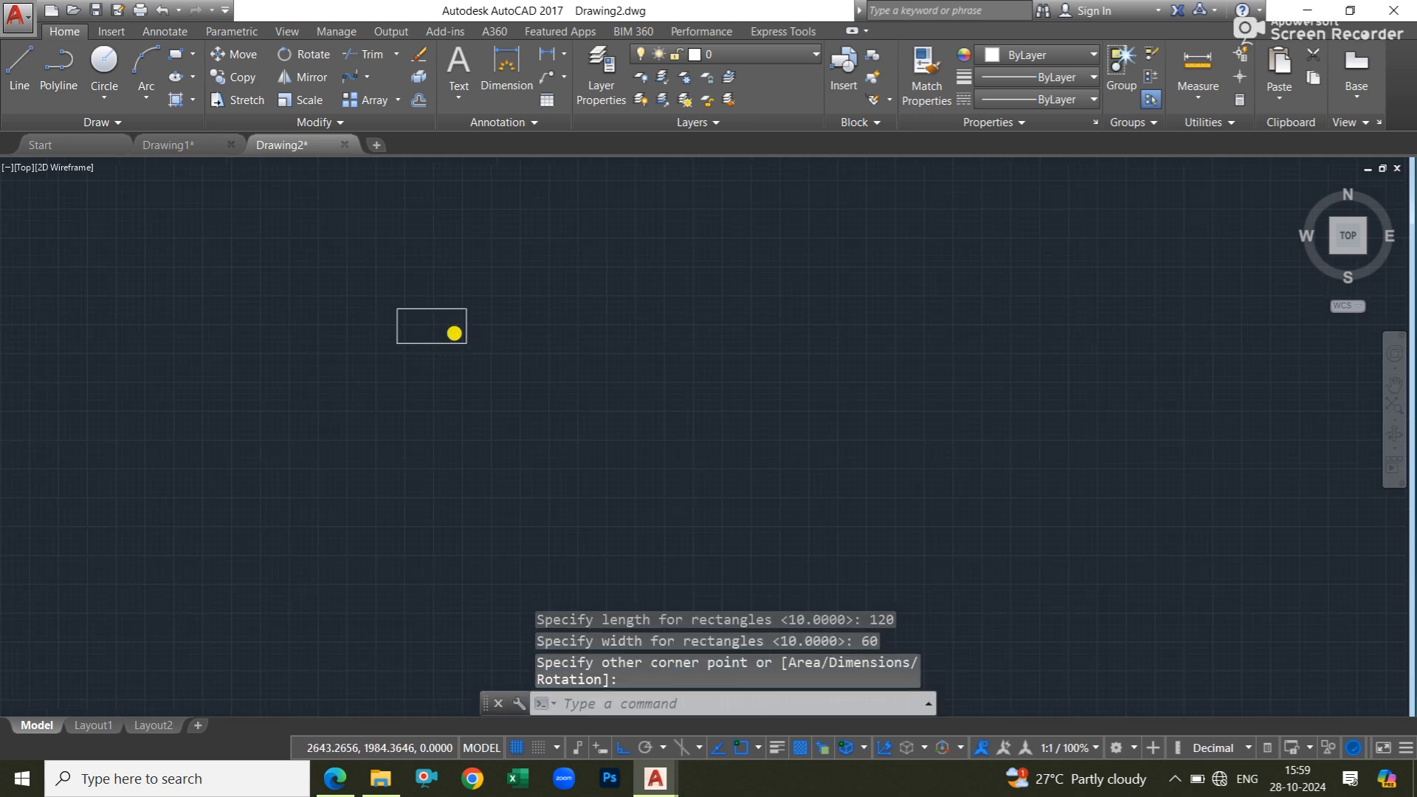
scroll(670, 431, "up", 2)
left_click(670, 431)
key("Escape")
key("Escape")
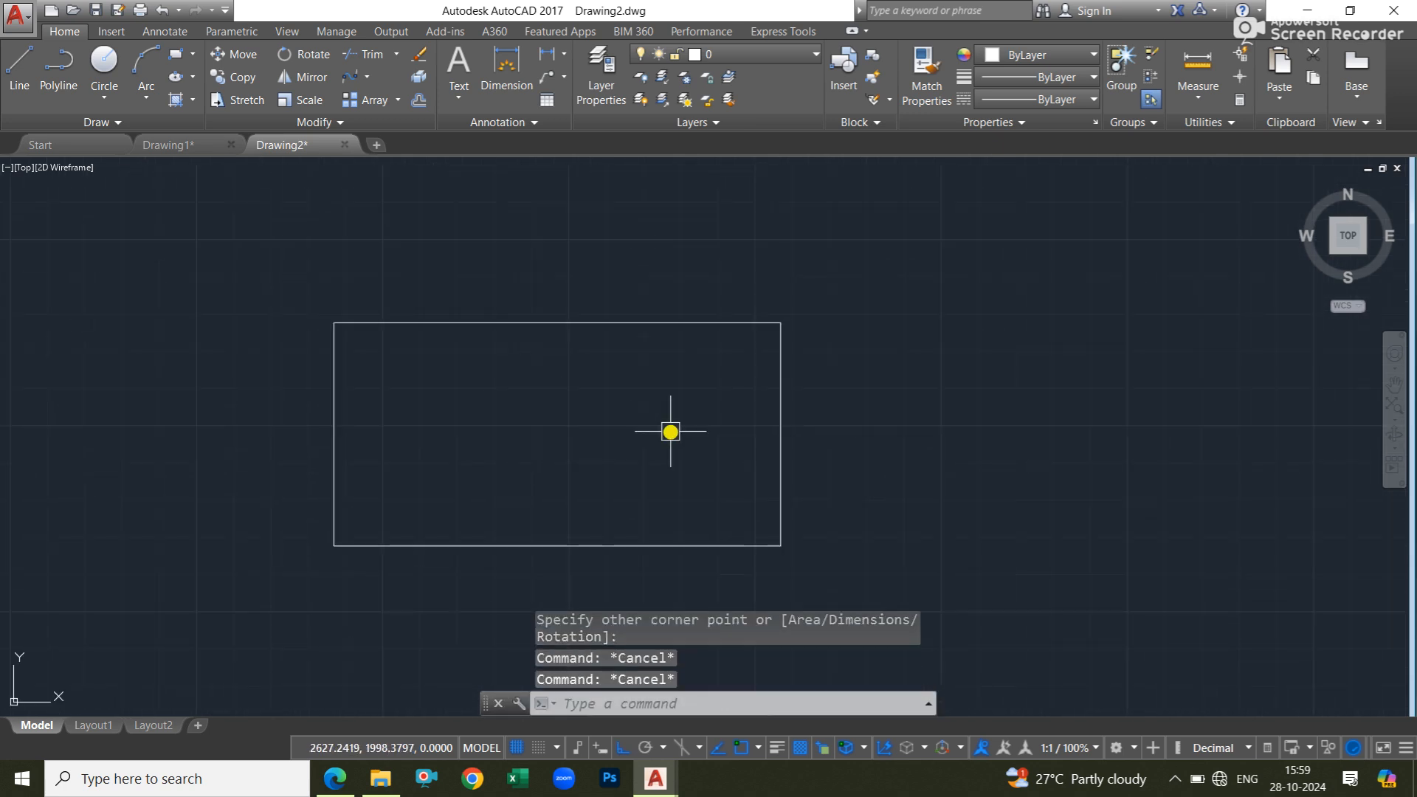
middle_click_drag(548, 419, 564, 409)
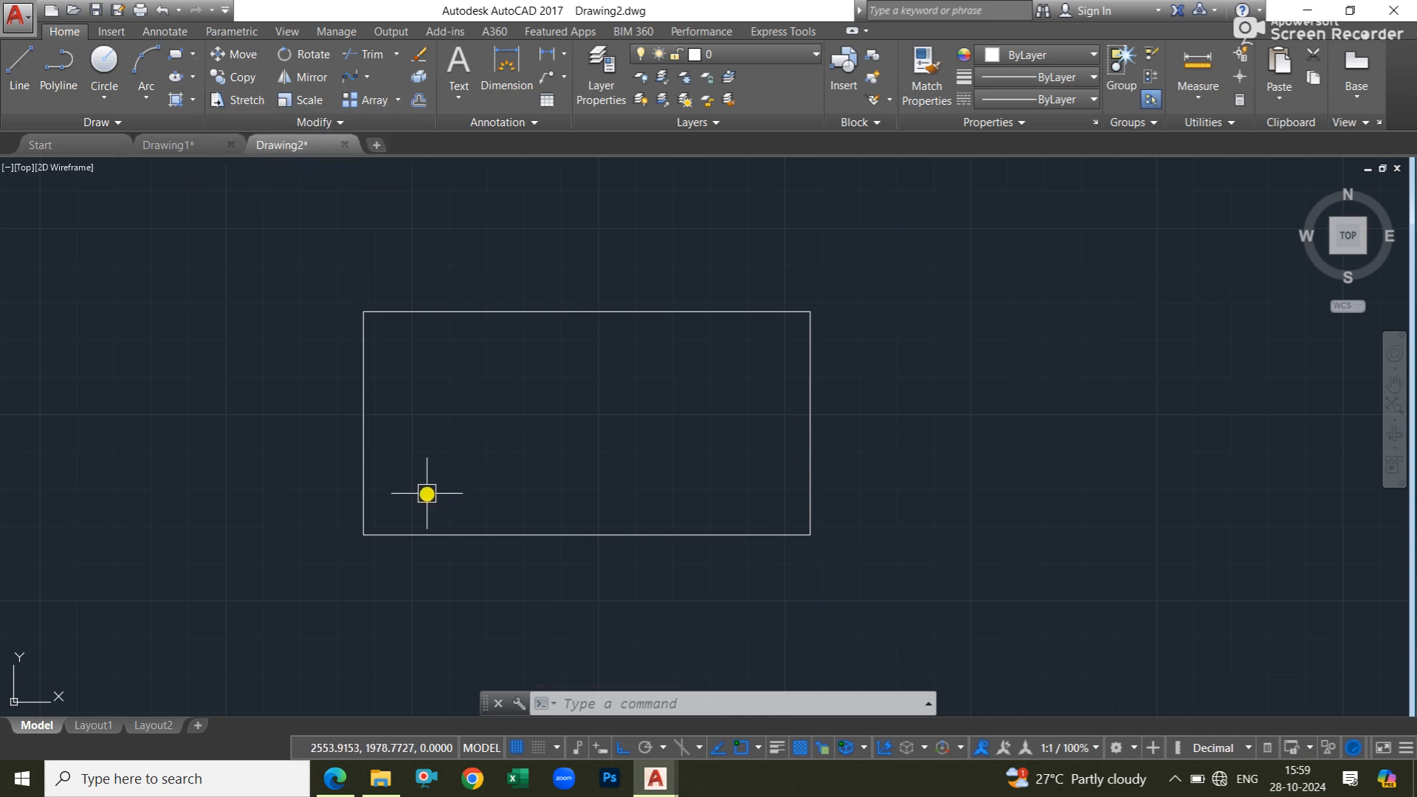
Draw a small center-radius circle inside the rectangle near its lower-left corner.
left_click(104, 98)
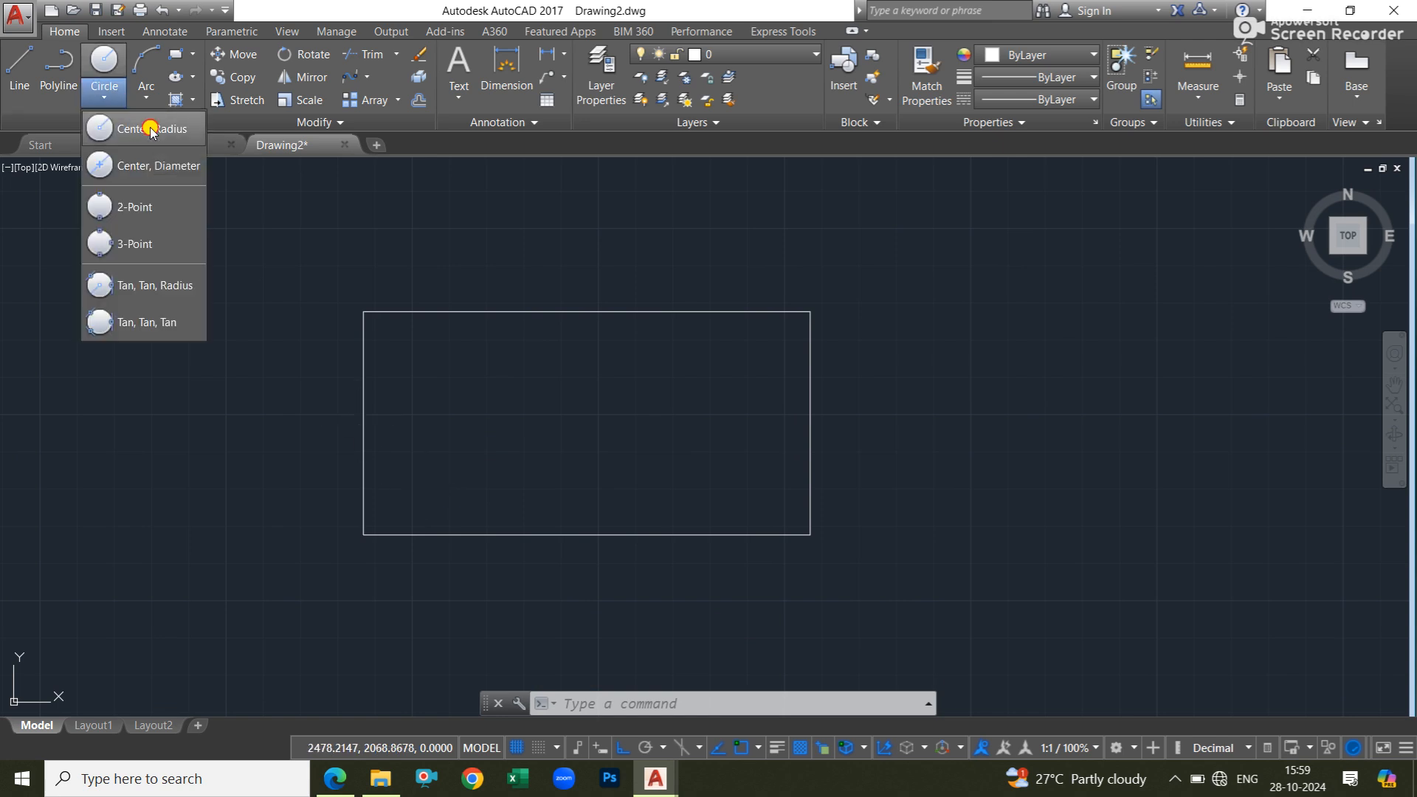
left_click(140, 86)
scroll(391, 498, "up", 4)
left_click(395, 496)
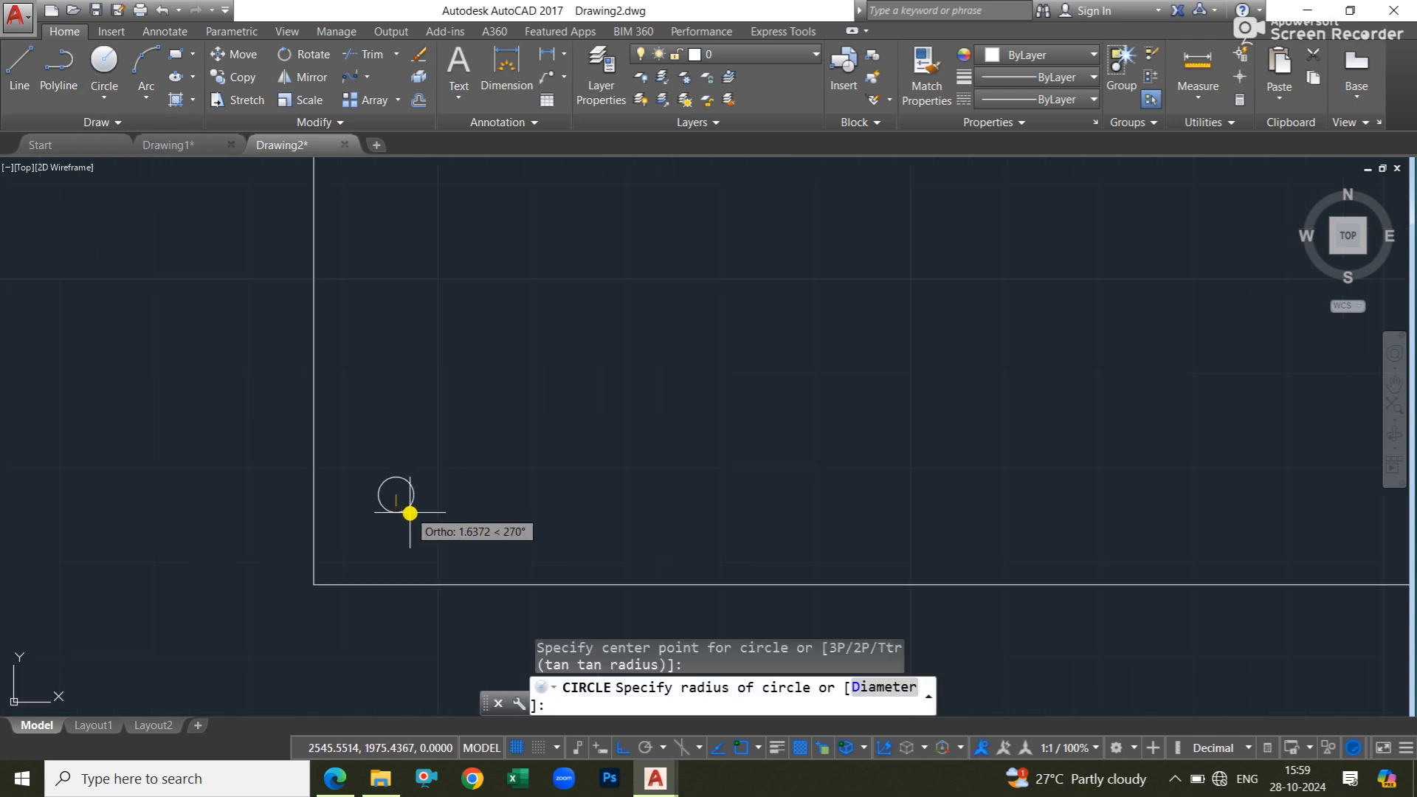
left_click(418, 525)
scroll(465, 424, "down", 5)
scroll(474, 414, "up", 2)
mouse_move(473, 414)
middle_mouse_down()
mouse_move(446, 423)
mouse_move(440, 411)
middle_mouse_up()
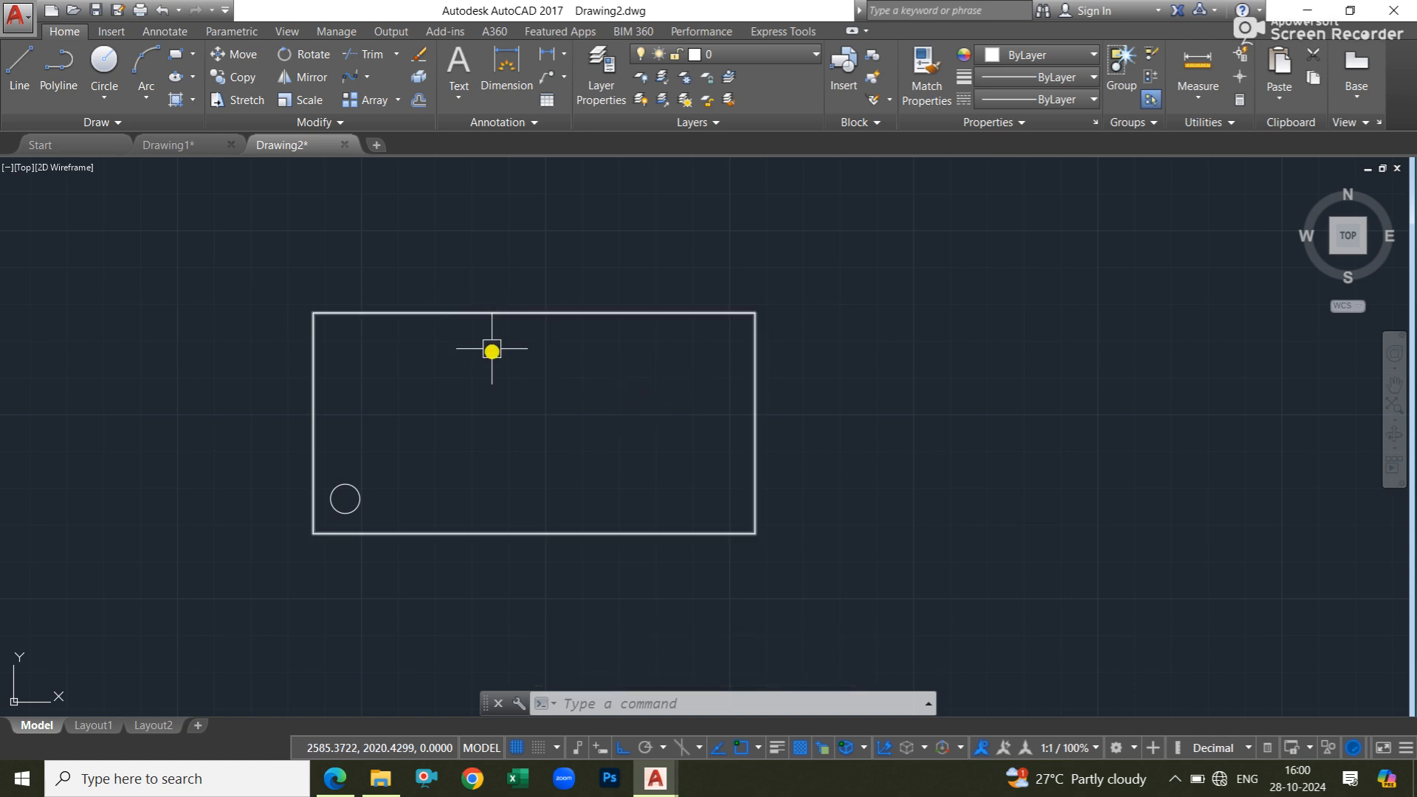
Create a rectangular array of the small circle and set its column count to 10.
left_click(399, 102)
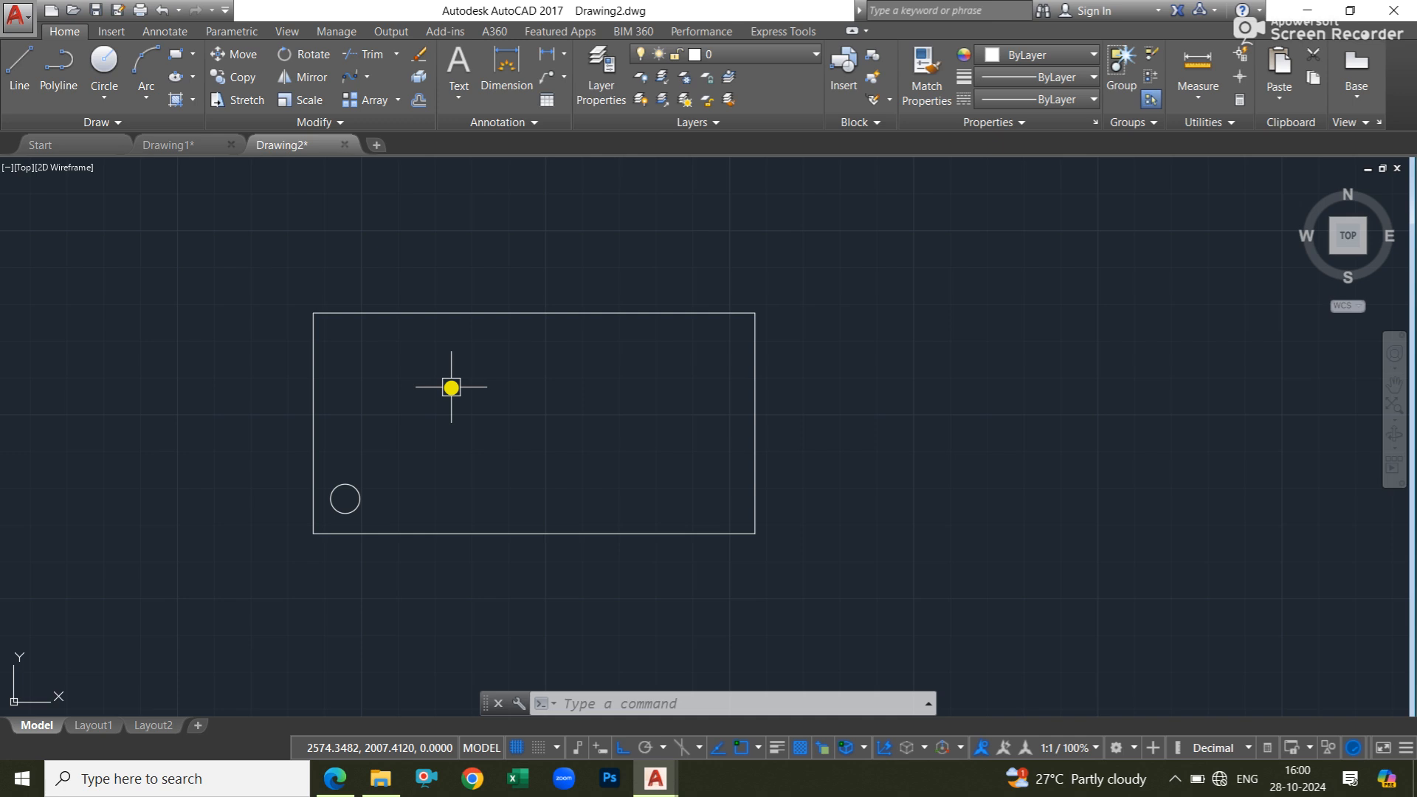
type("AR")
key("Return")
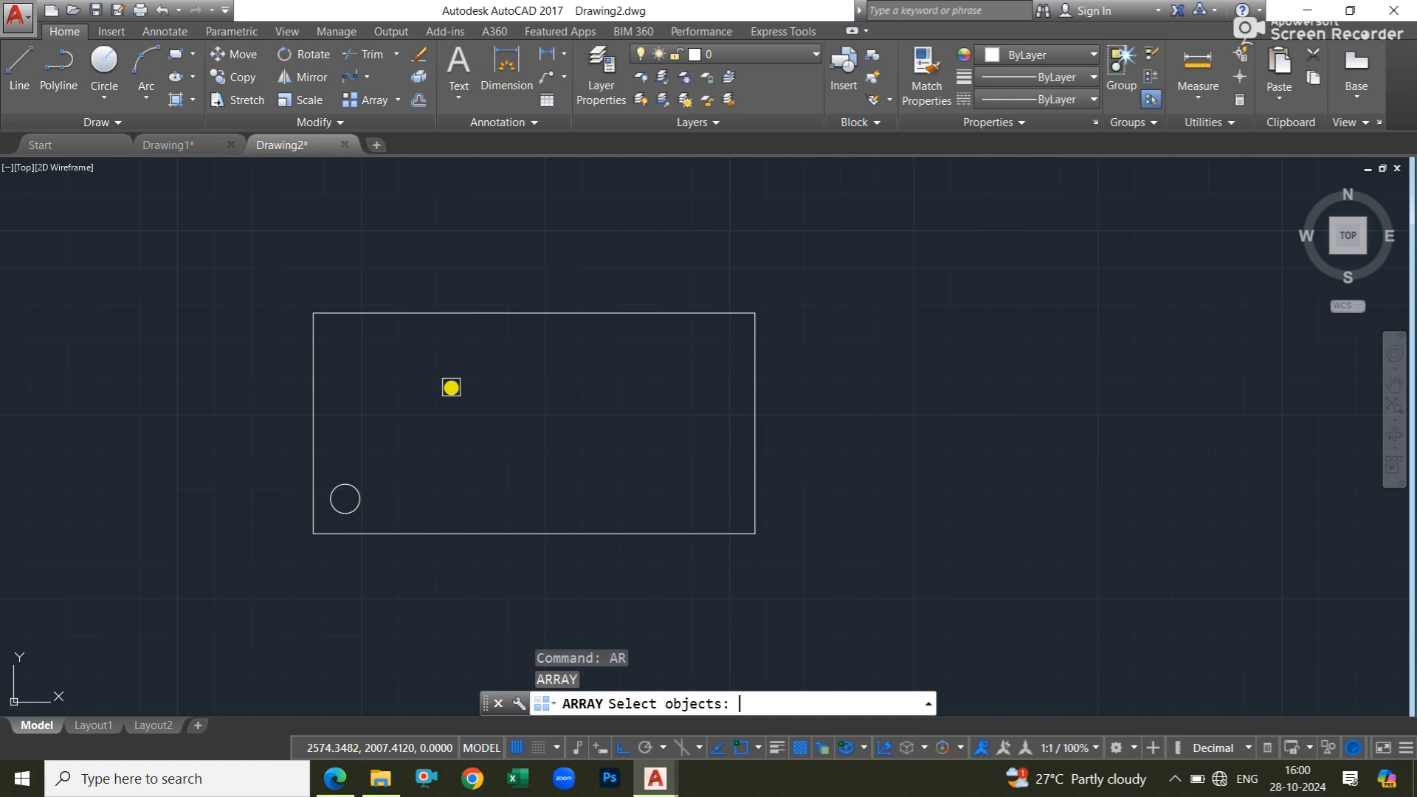
left_click(355, 489)
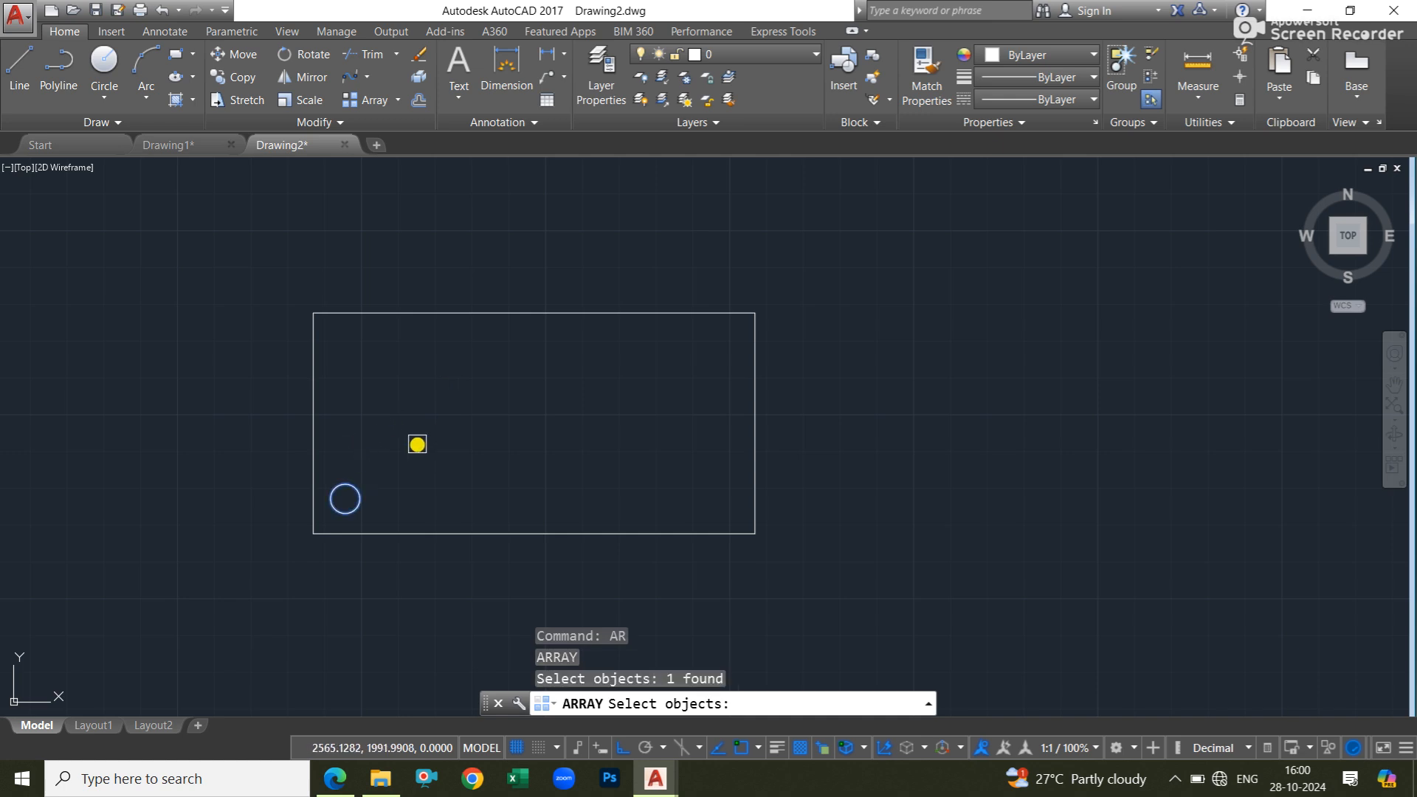
key("Return")
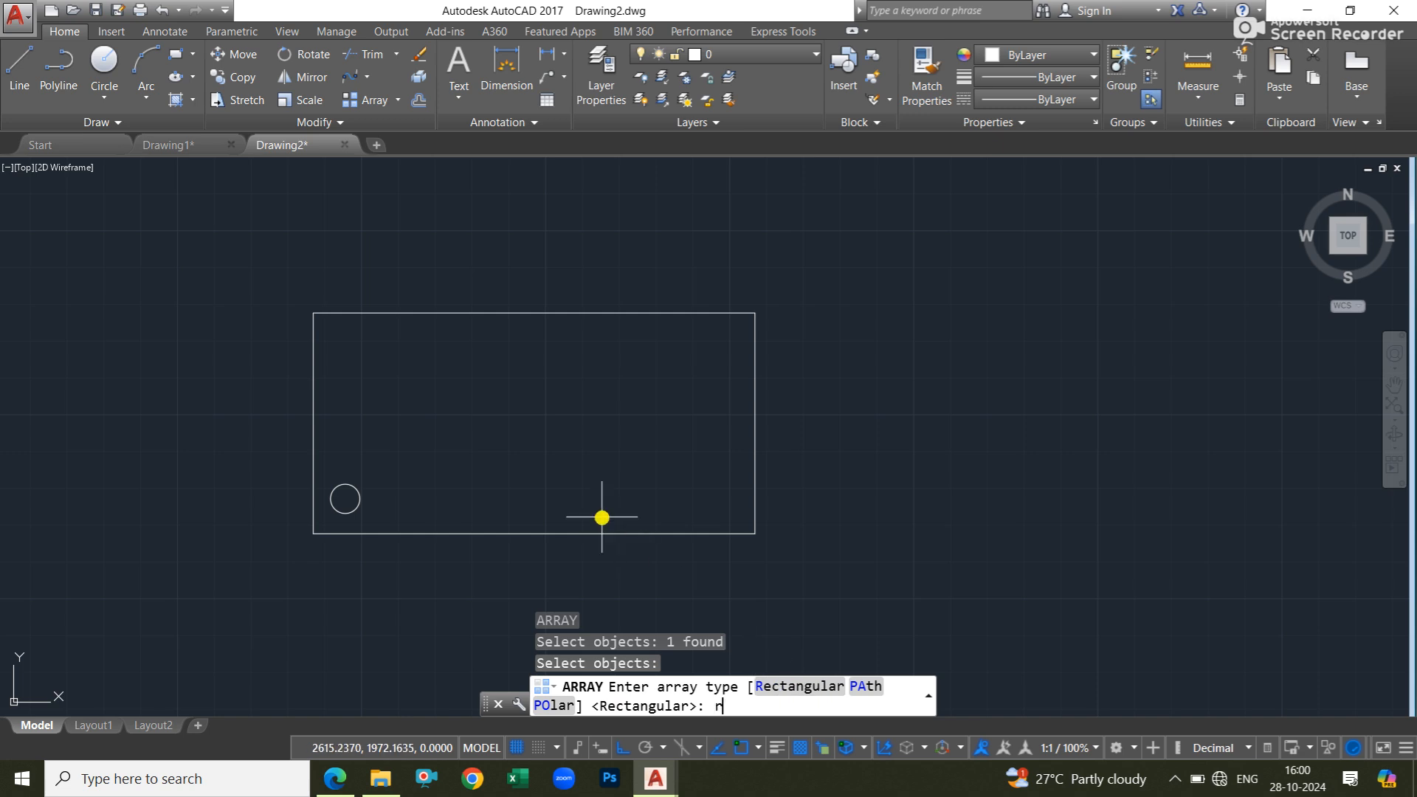
key("Return")
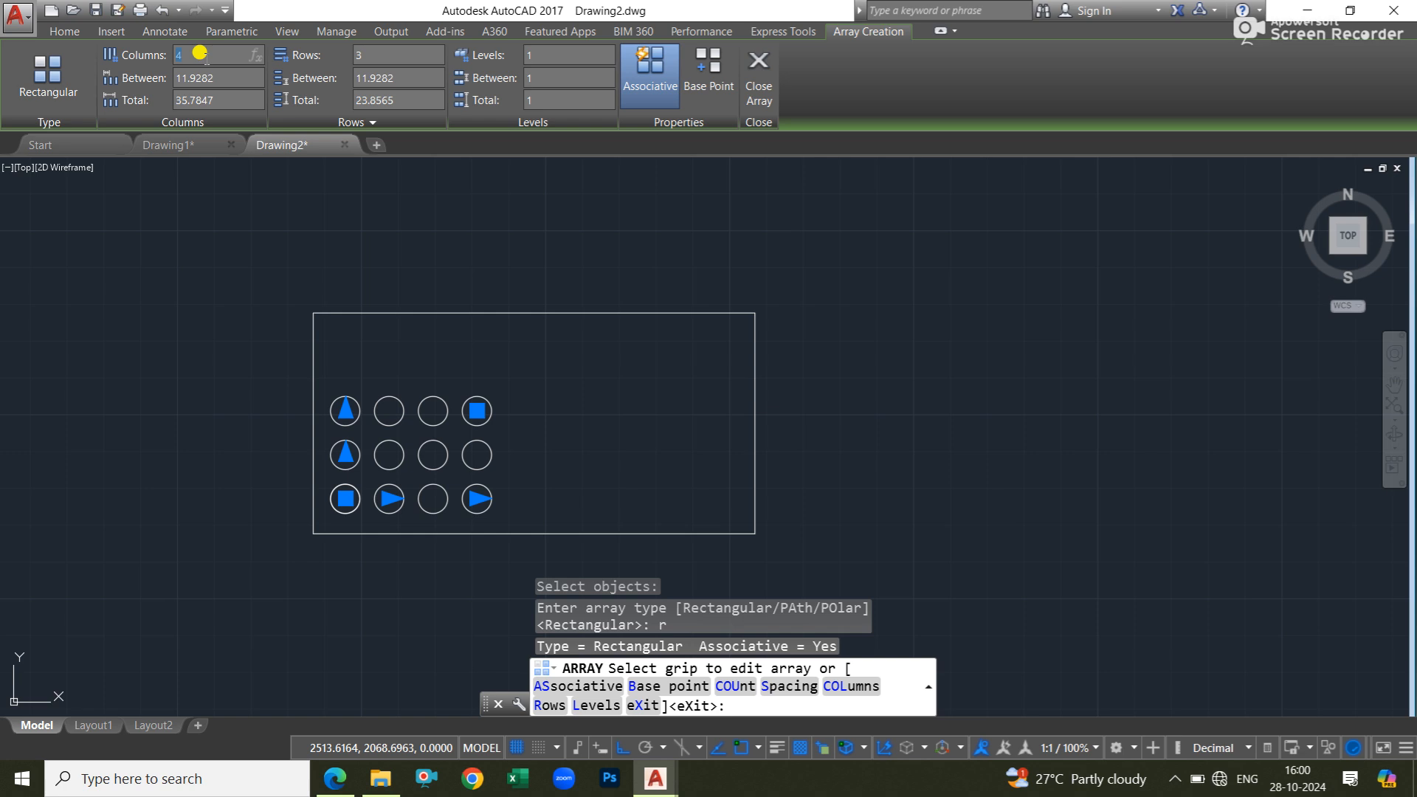
key("Return")
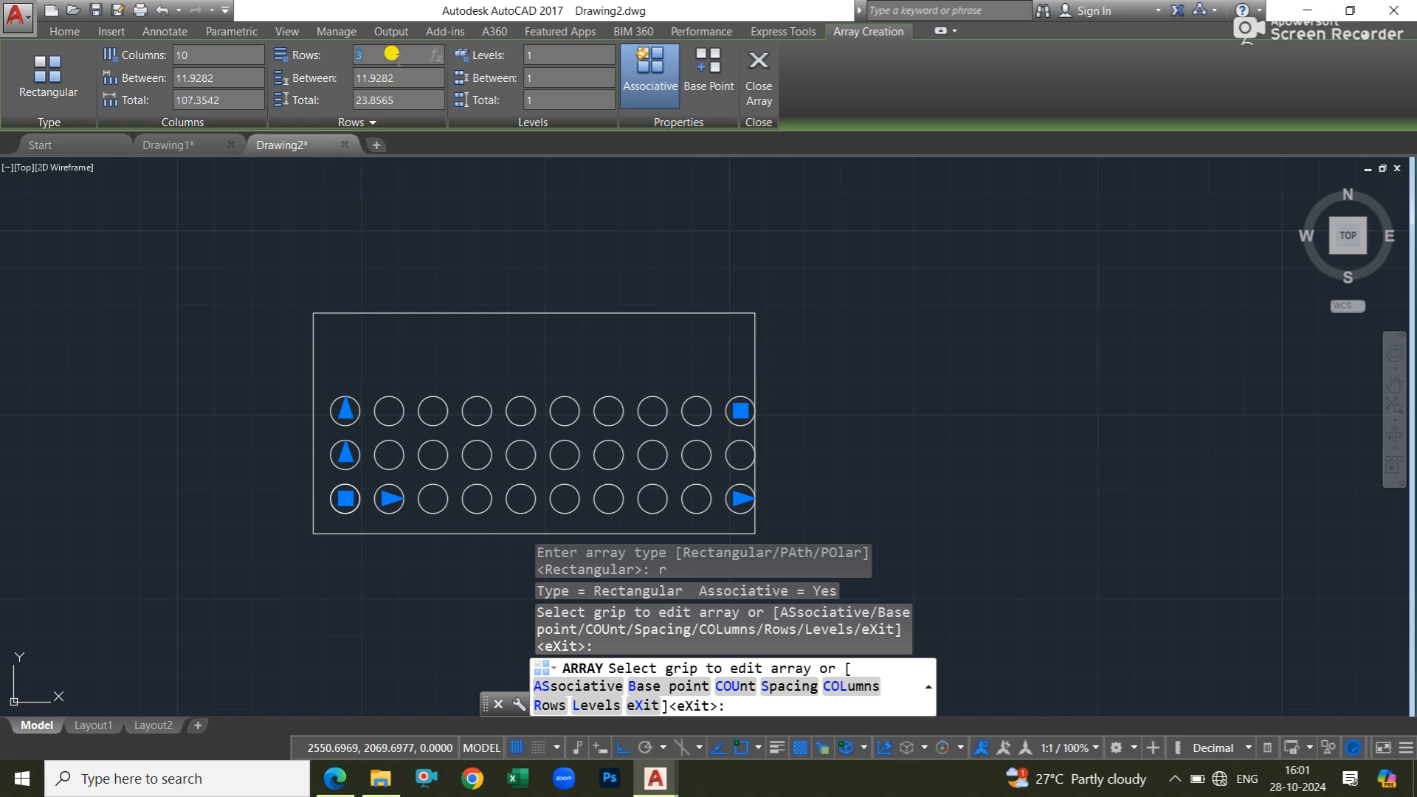
Try 5 rows for the circle array and reduce the row count to 4.
type("5")
key("Return")
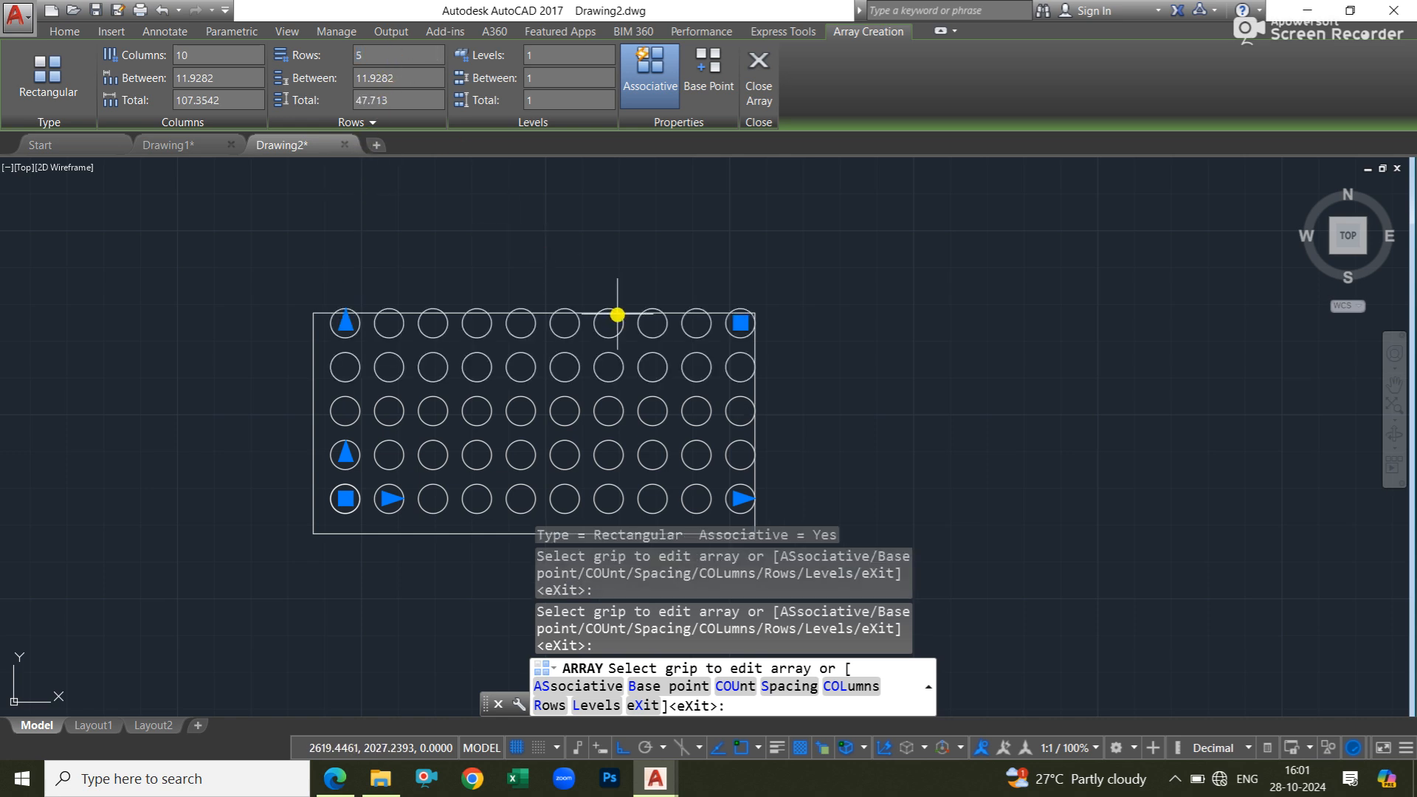
left_click(375, 50)
type("4")
key("Return")
mouse_move(462, 307)
middle_mouse_down()
mouse_move(430, 304)
mouse_move(402, 329)
middle_mouse_up()
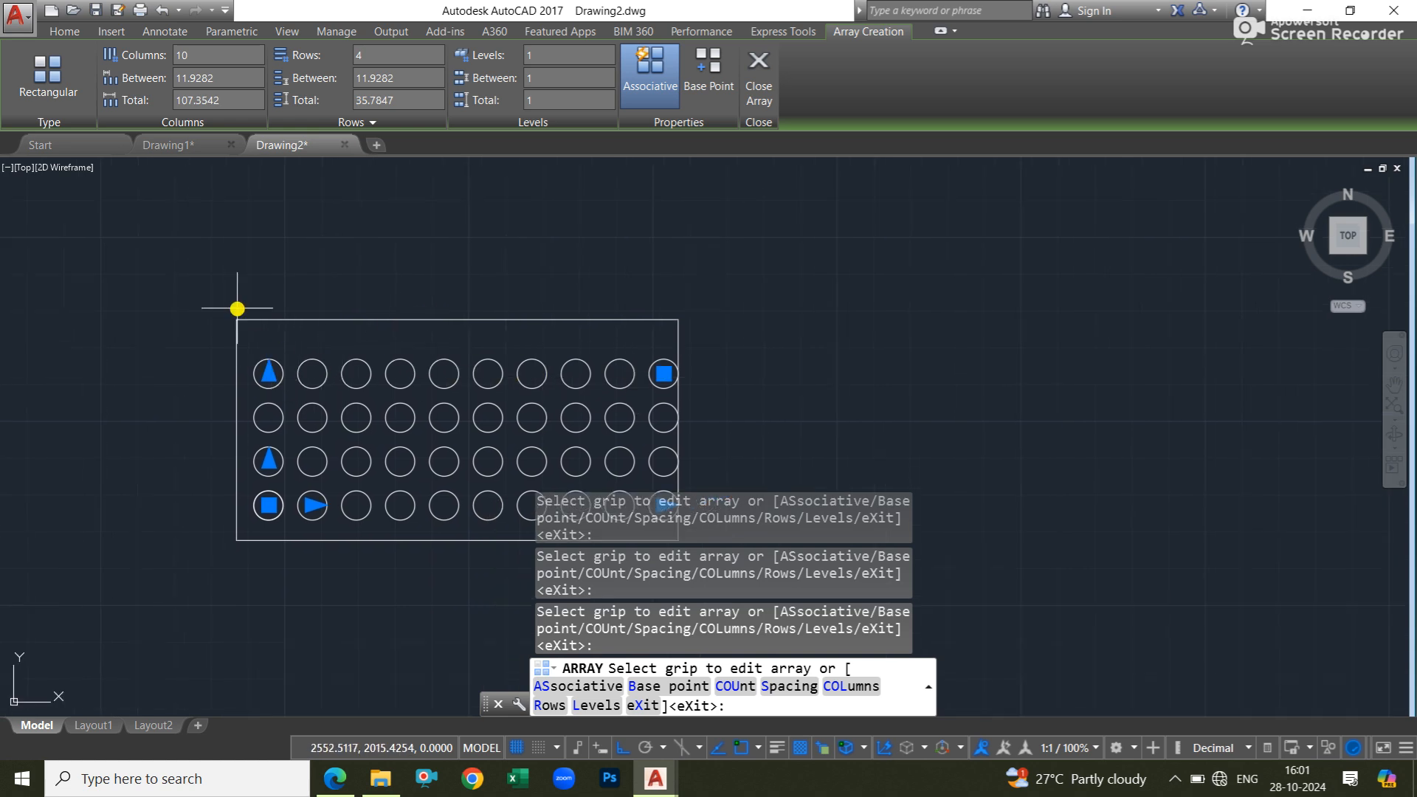
Set the array's column spacing to 11.4 after trying 11 and 11.2, and finish the array.
left_click(218, 74)
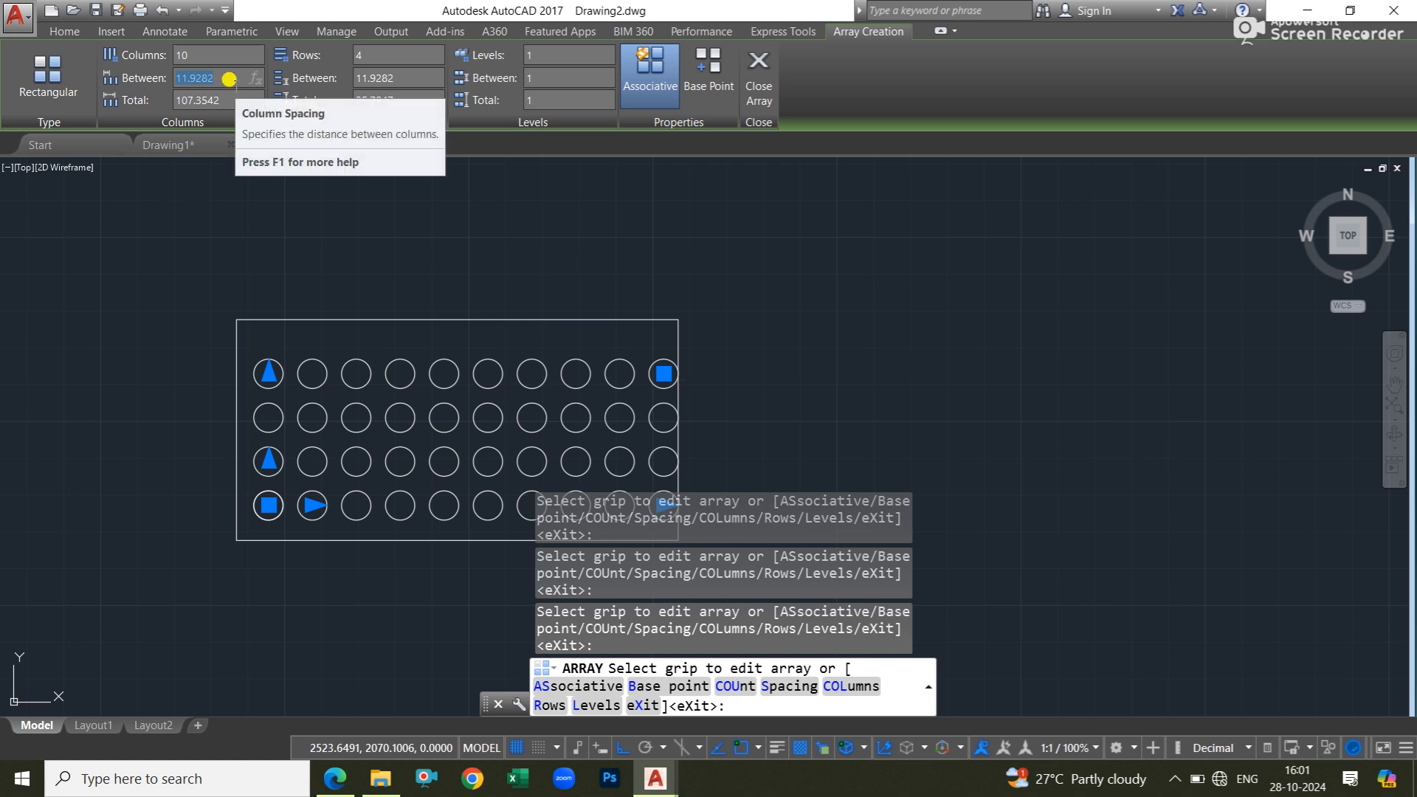
key("Return")
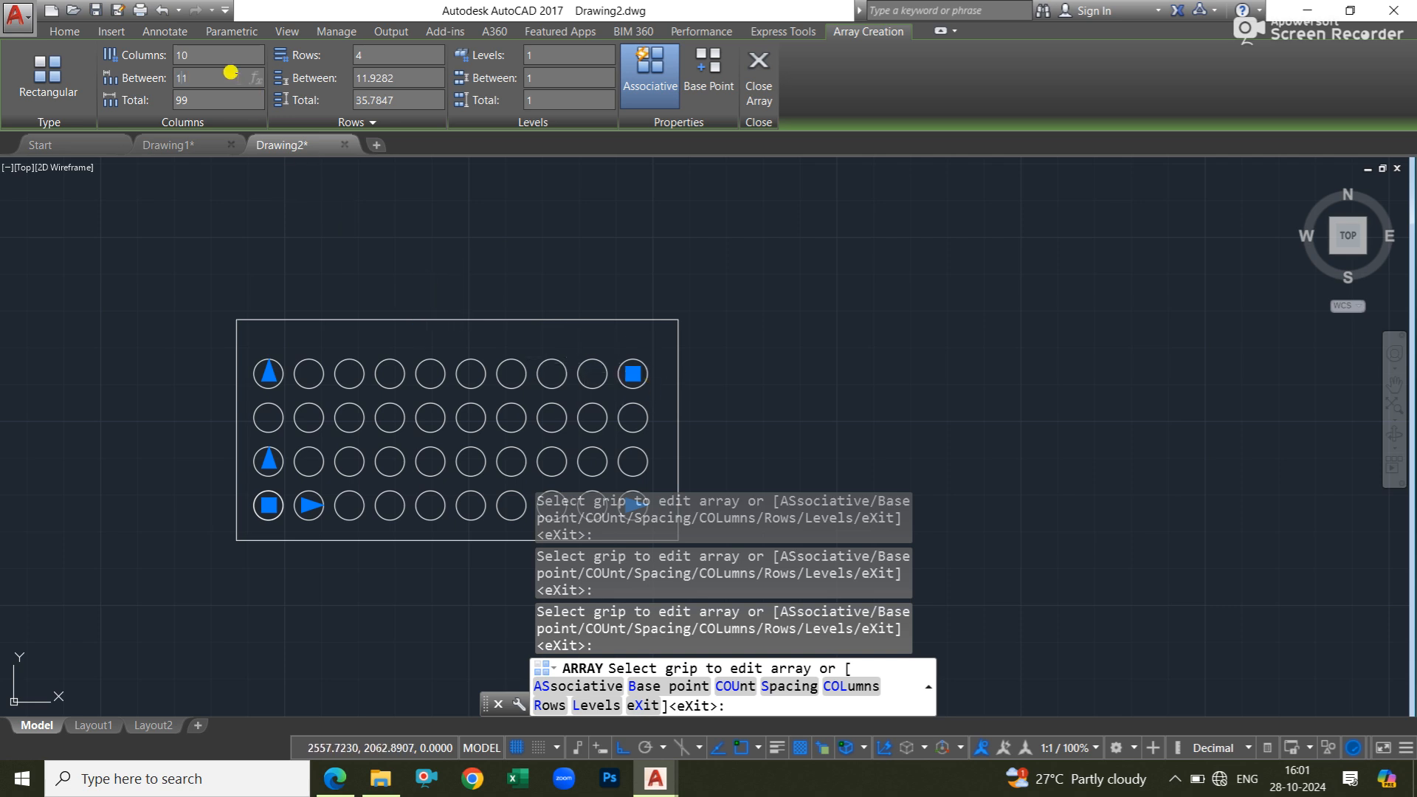
type("2")
key("Return")
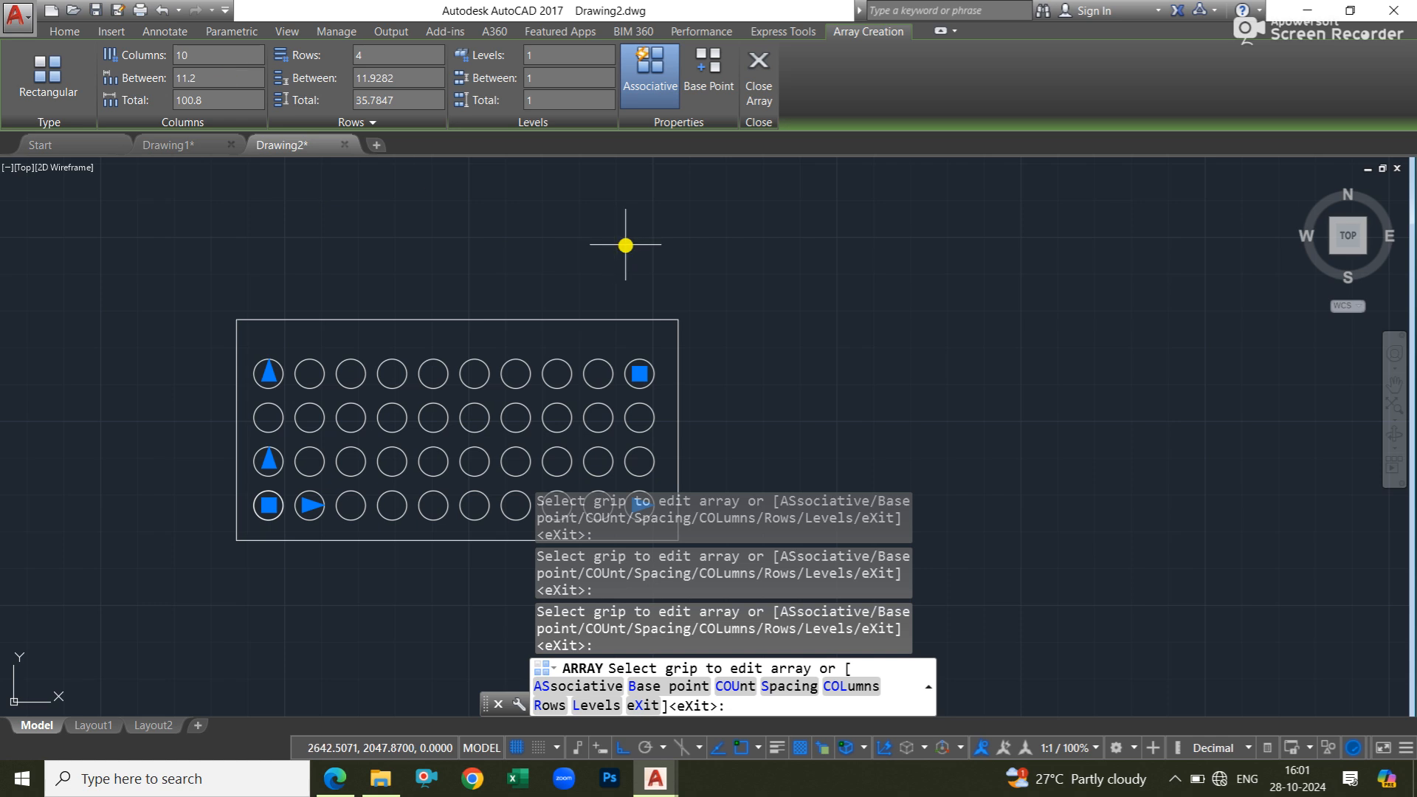
left_click(204, 74)
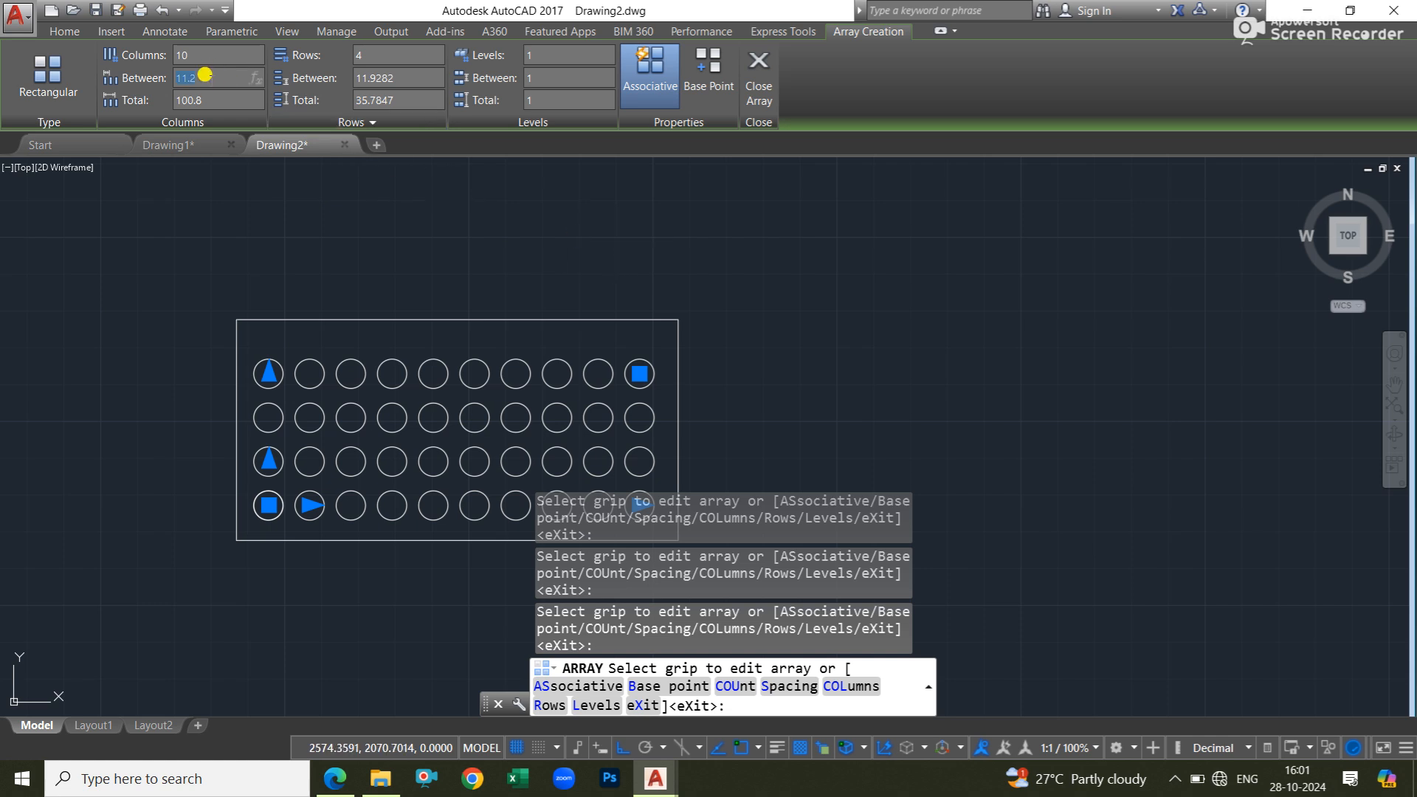
type("11.4")
key("Return")
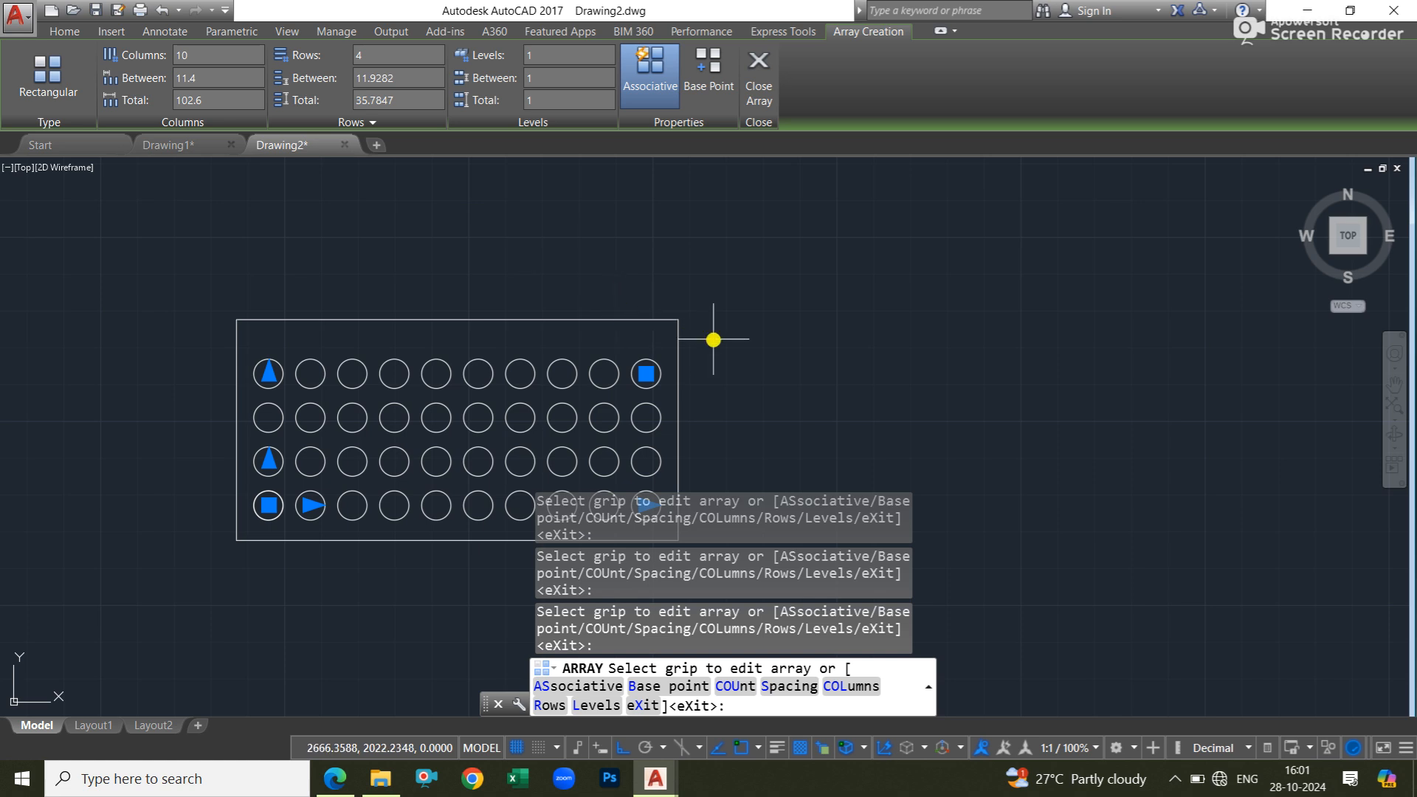
key("Escape")
key("Escape")
key("Escape")
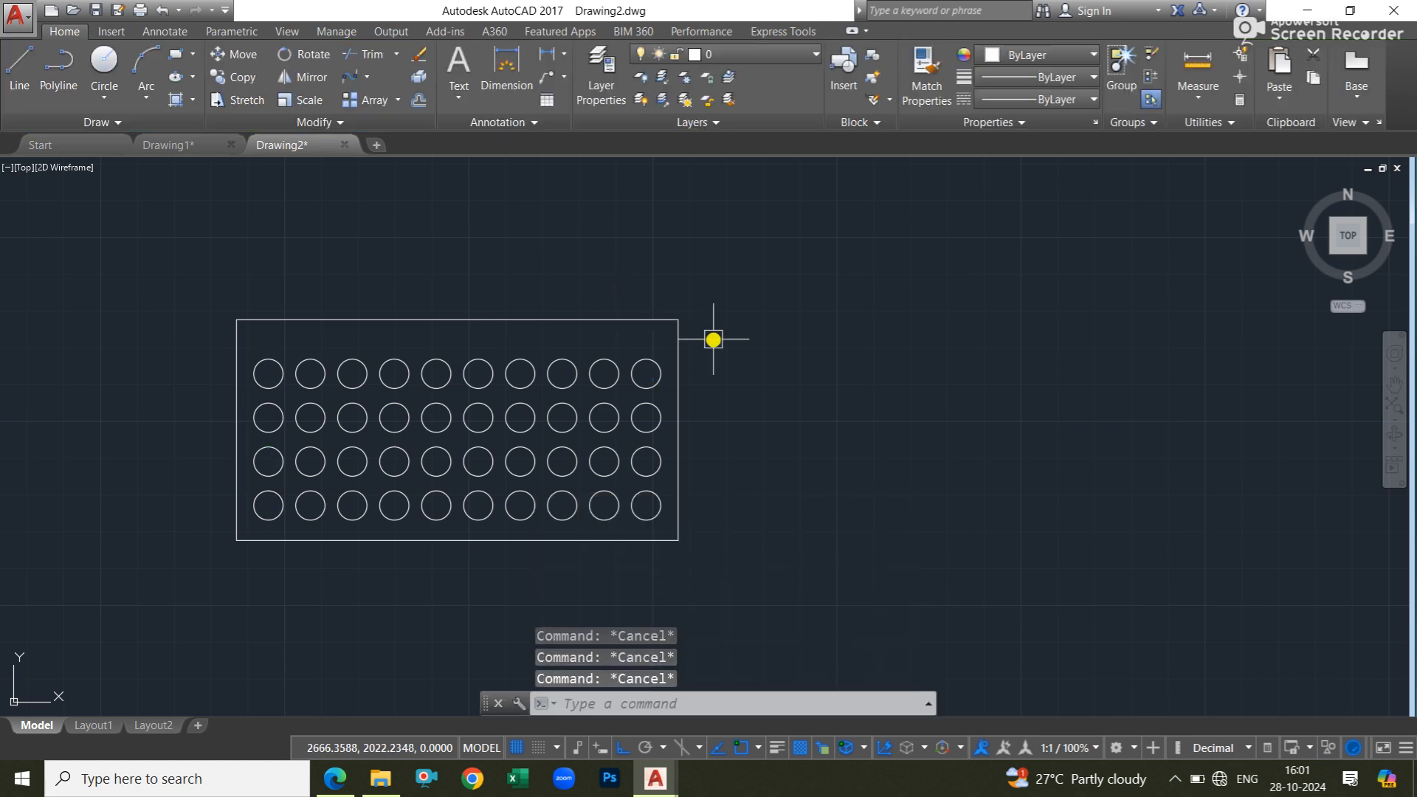
Edit the circle array's row spacing, trying 12 and 13 before setting it to 13.5, and close the array editing.
left_click(649, 369)
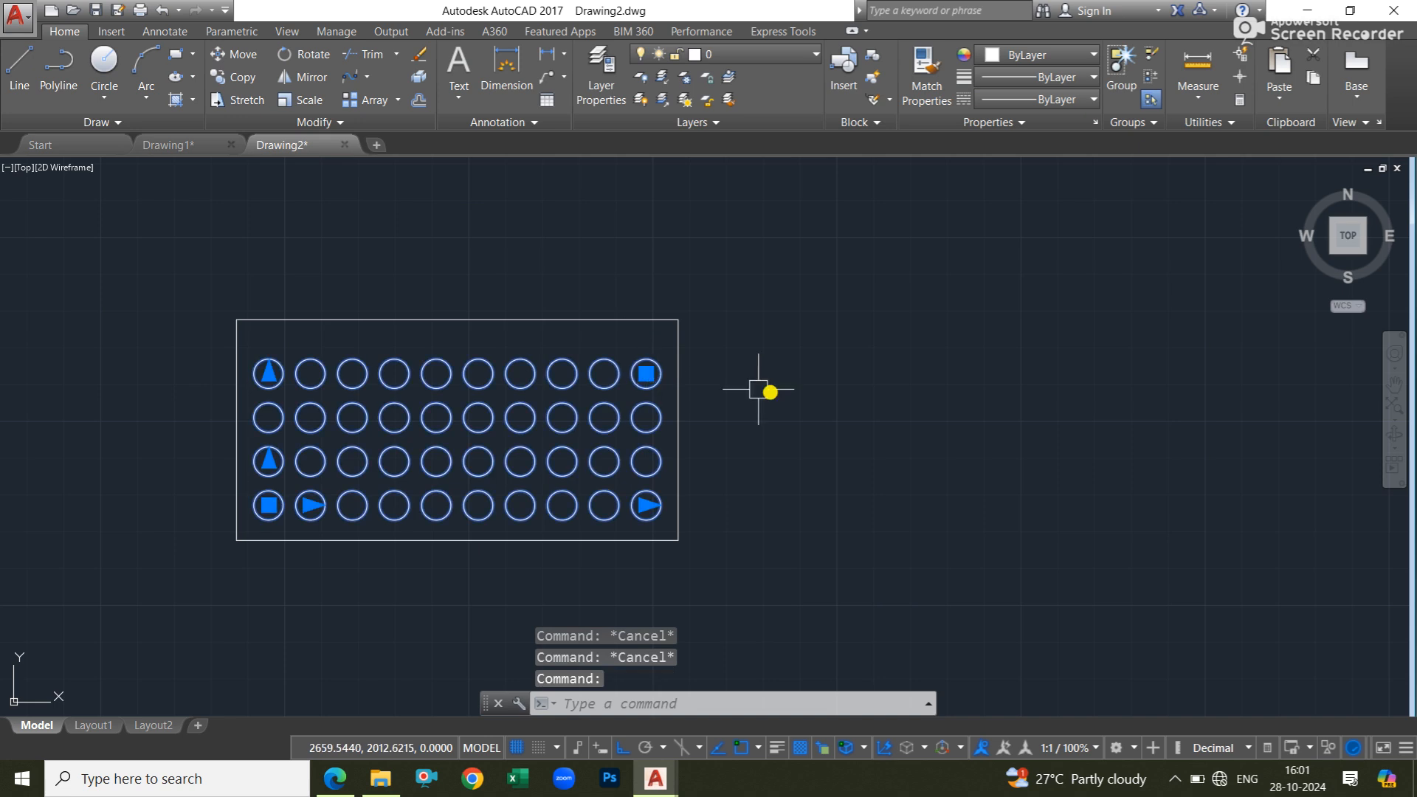
mouse_move(804, 377)
middle_mouse_down()
mouse_move(906, 392)
mouse_move(901, 364)
middle_mouse_up()
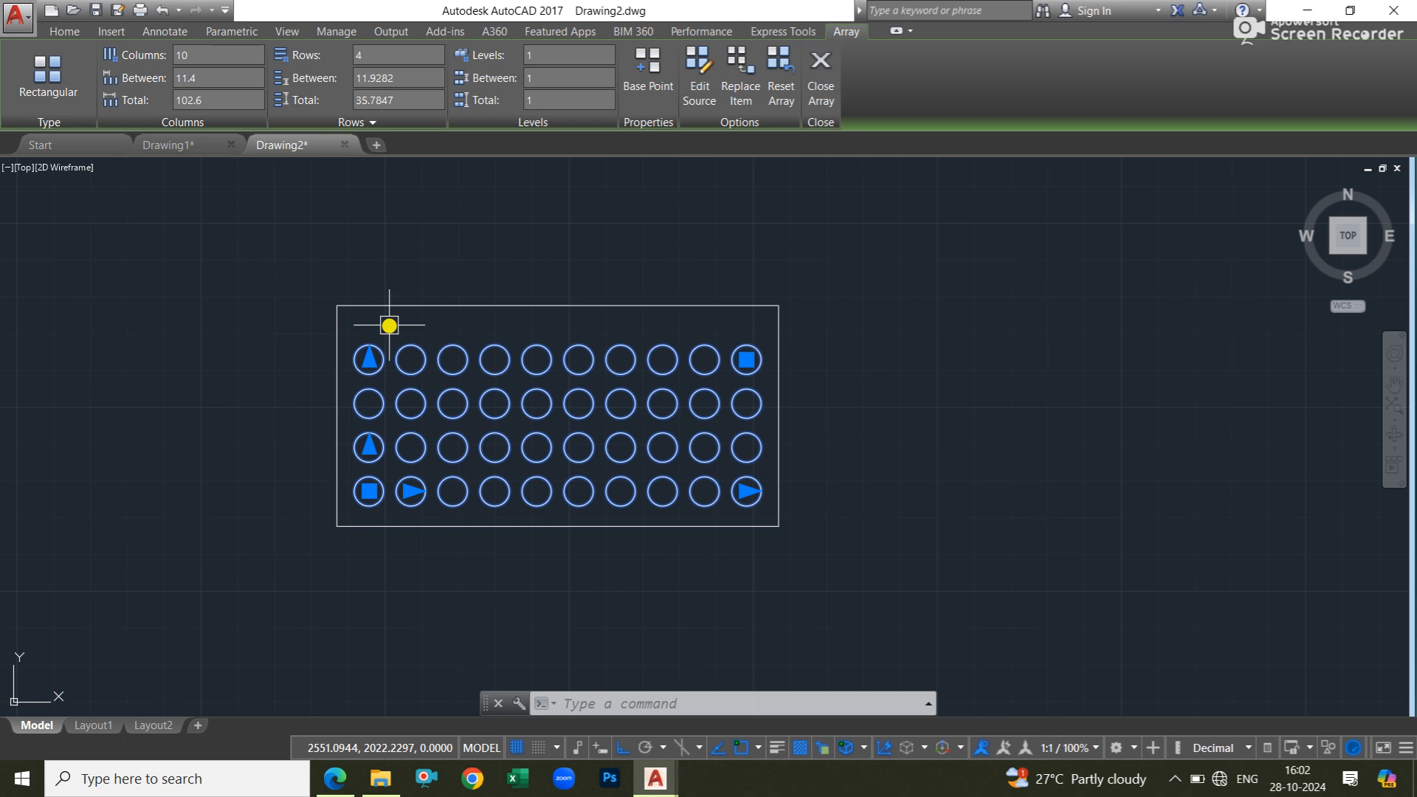
left_click(397, 77)
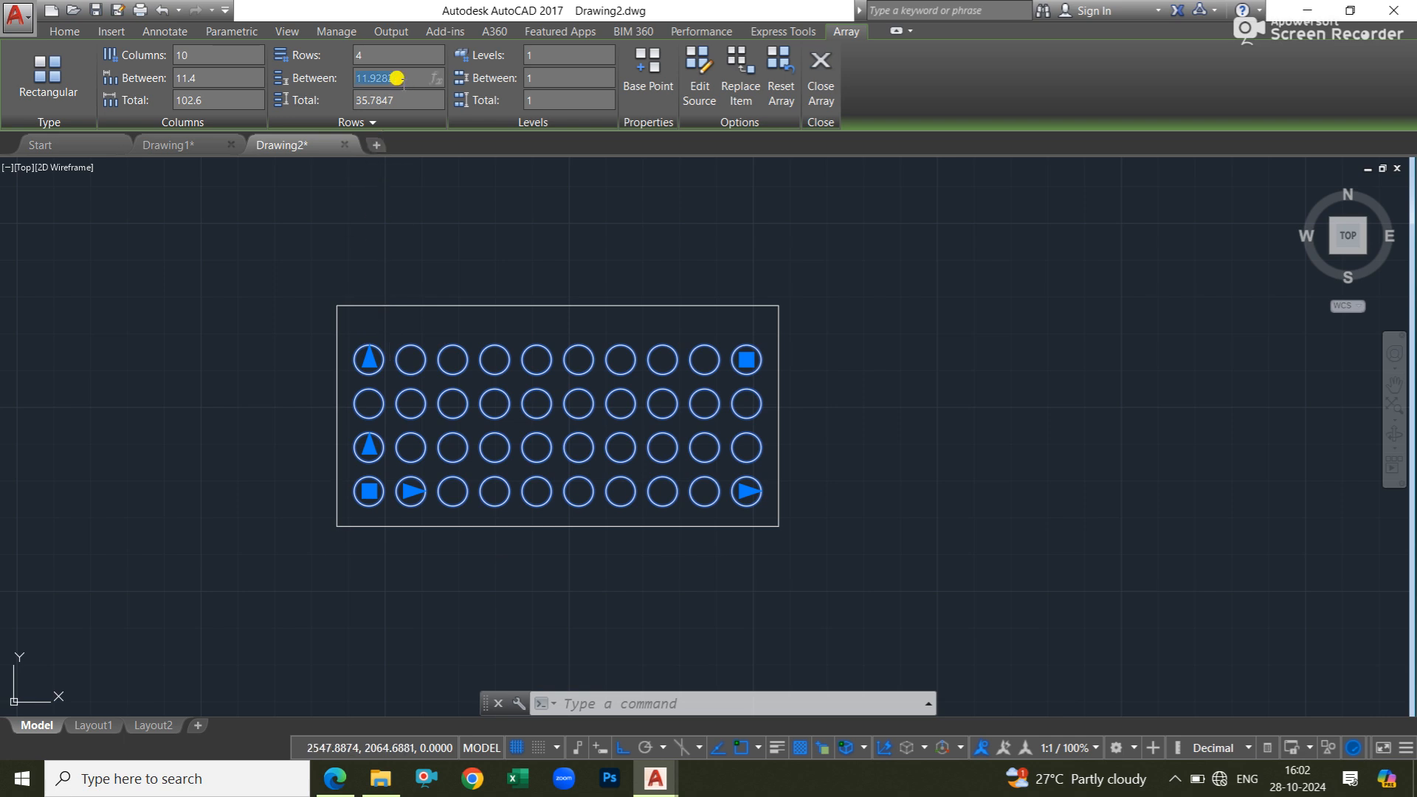
type("12")
key("Return")
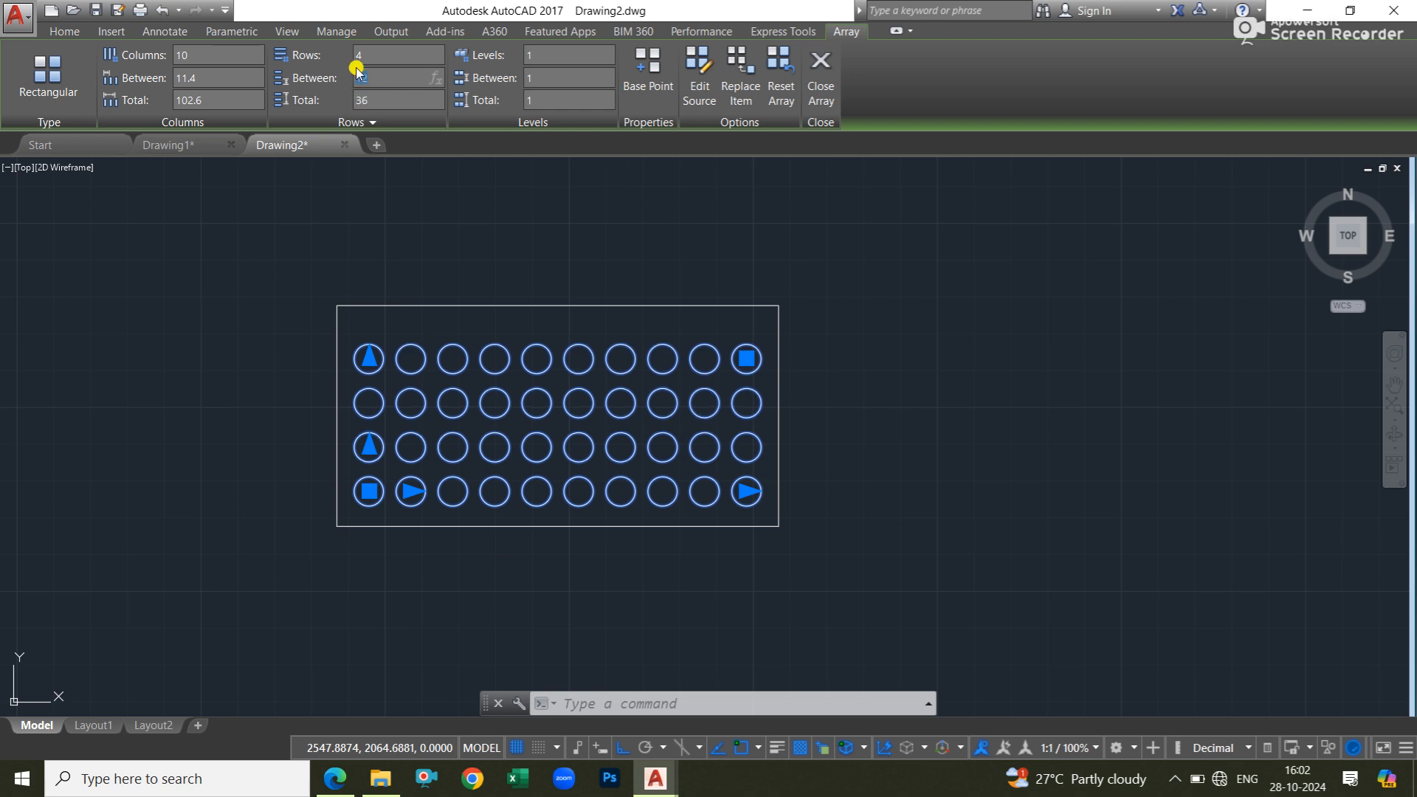
type("13")
key("Return")
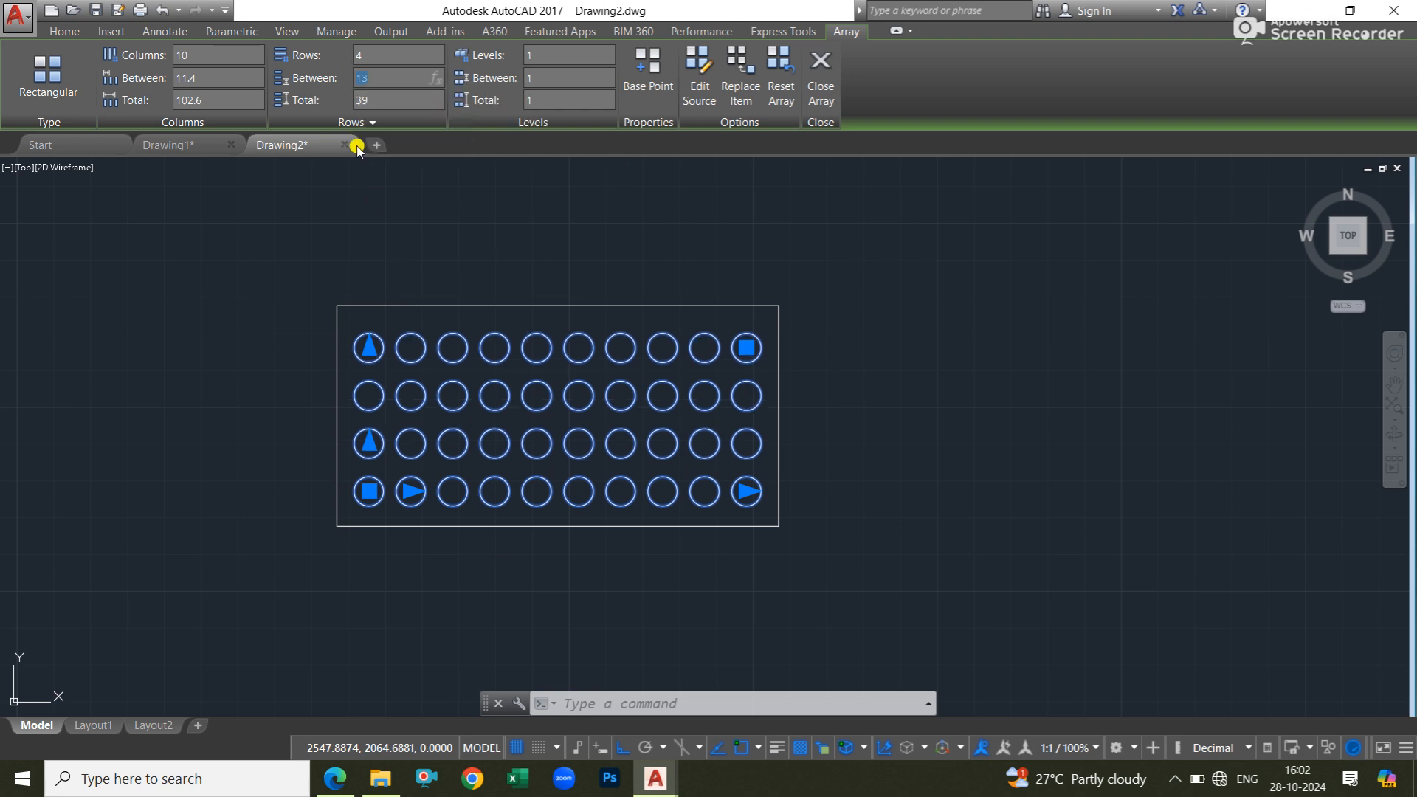
left_click(380, 77)
type(".5")
key("Return")
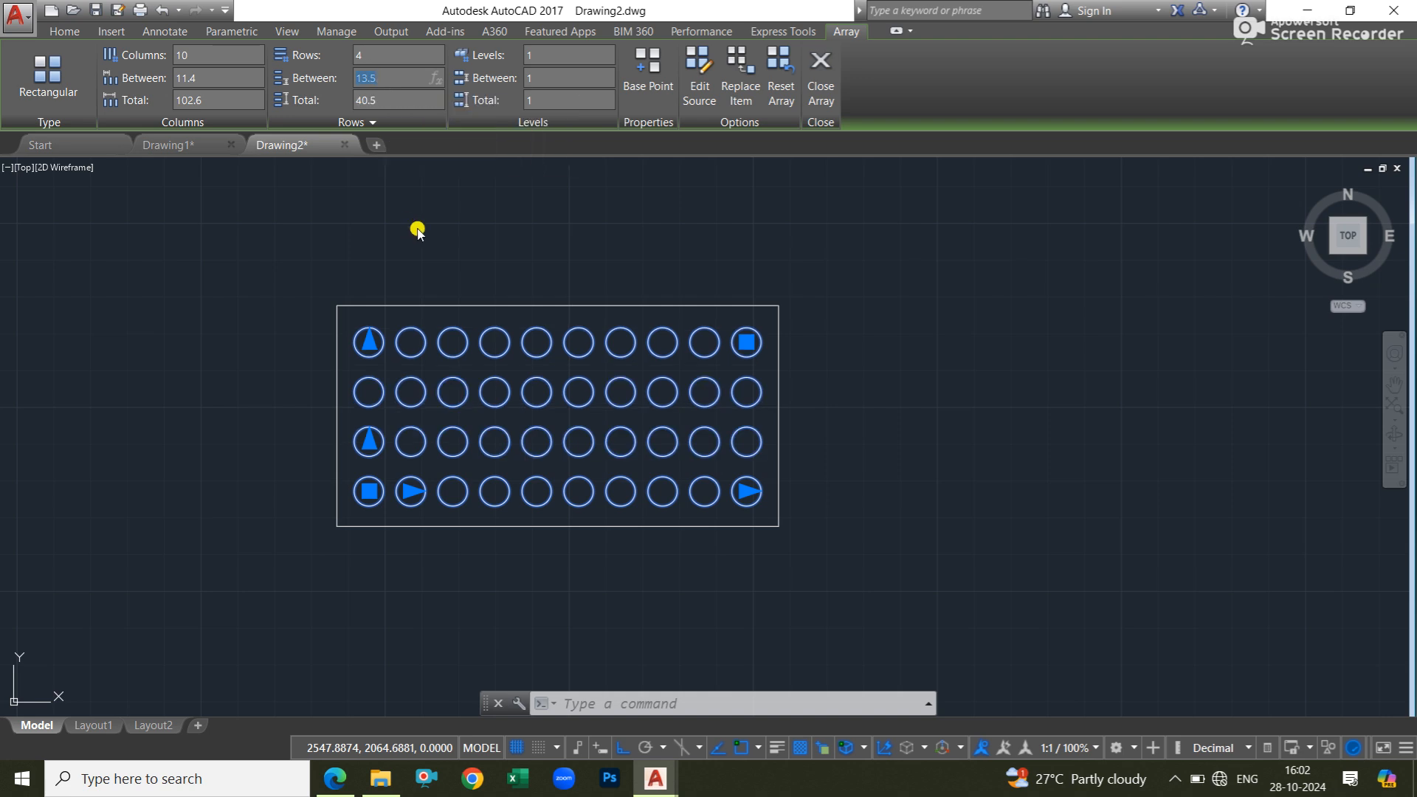
left_click(810, 116)
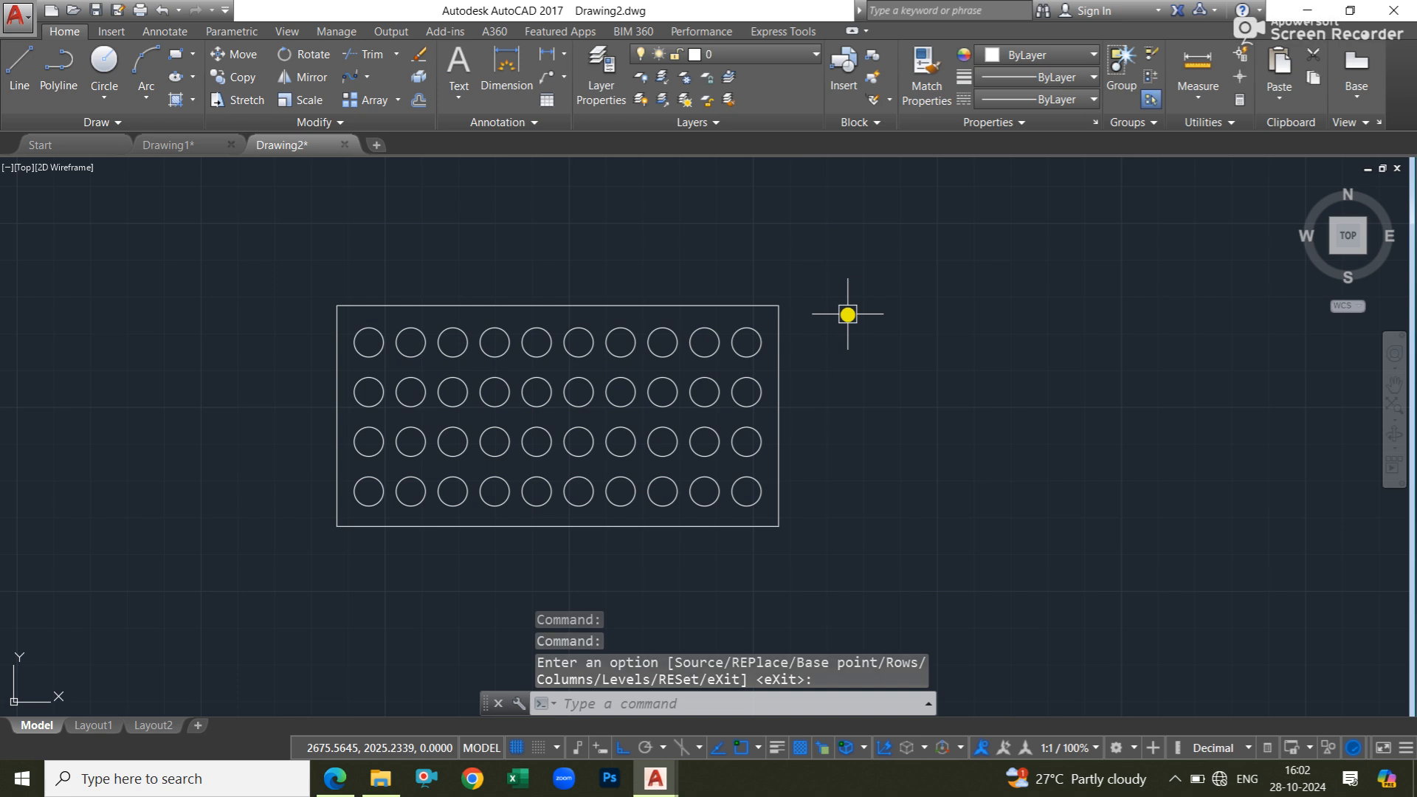
Dimension the horizontal distance between the centers of the first two circles in the array's top row, placing it above the rectangle.
left_click(739, 327)
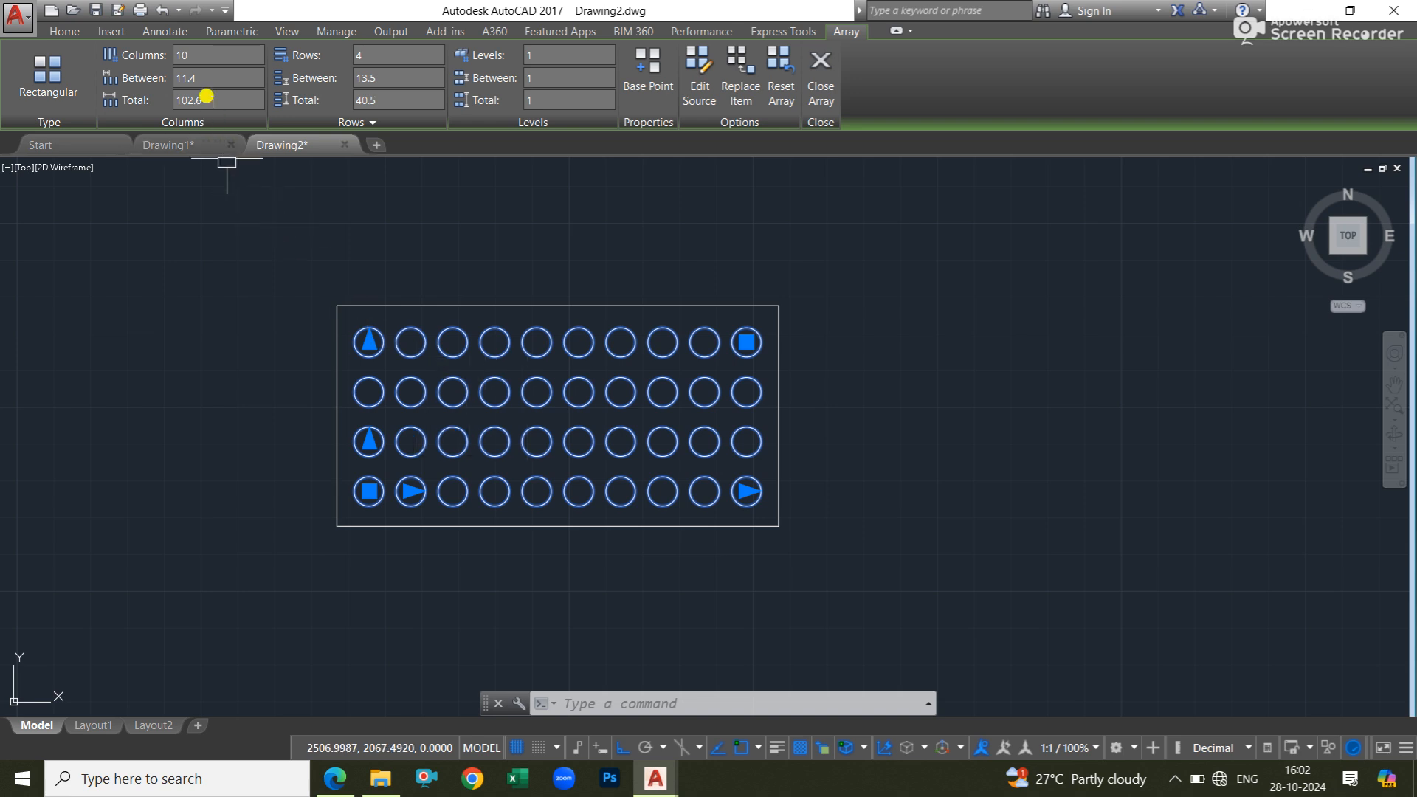
left_click(821, 74)
scroll(367, 283, "up", 5)
left_click(506, 74)
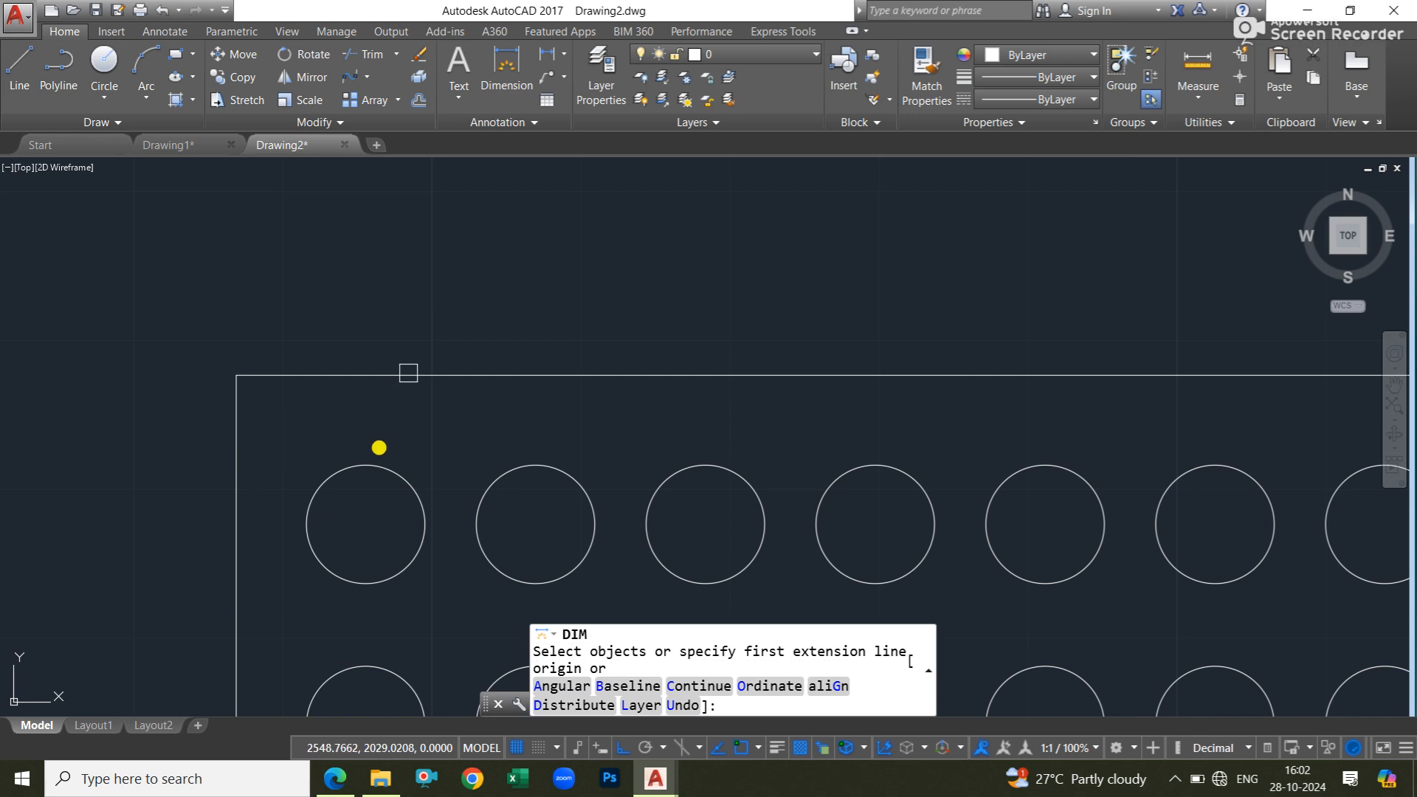
left_click(359, 520)
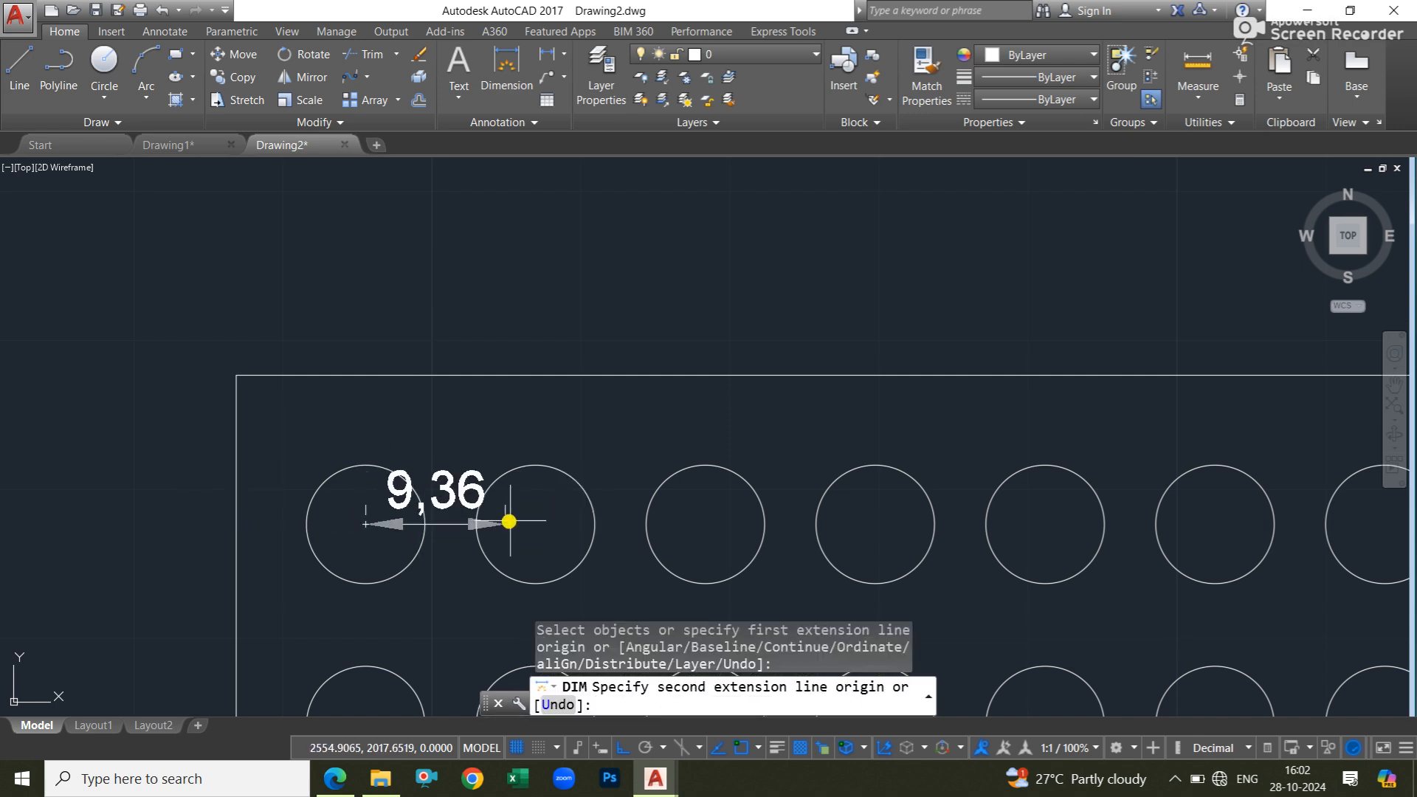
left_click(536, 515)
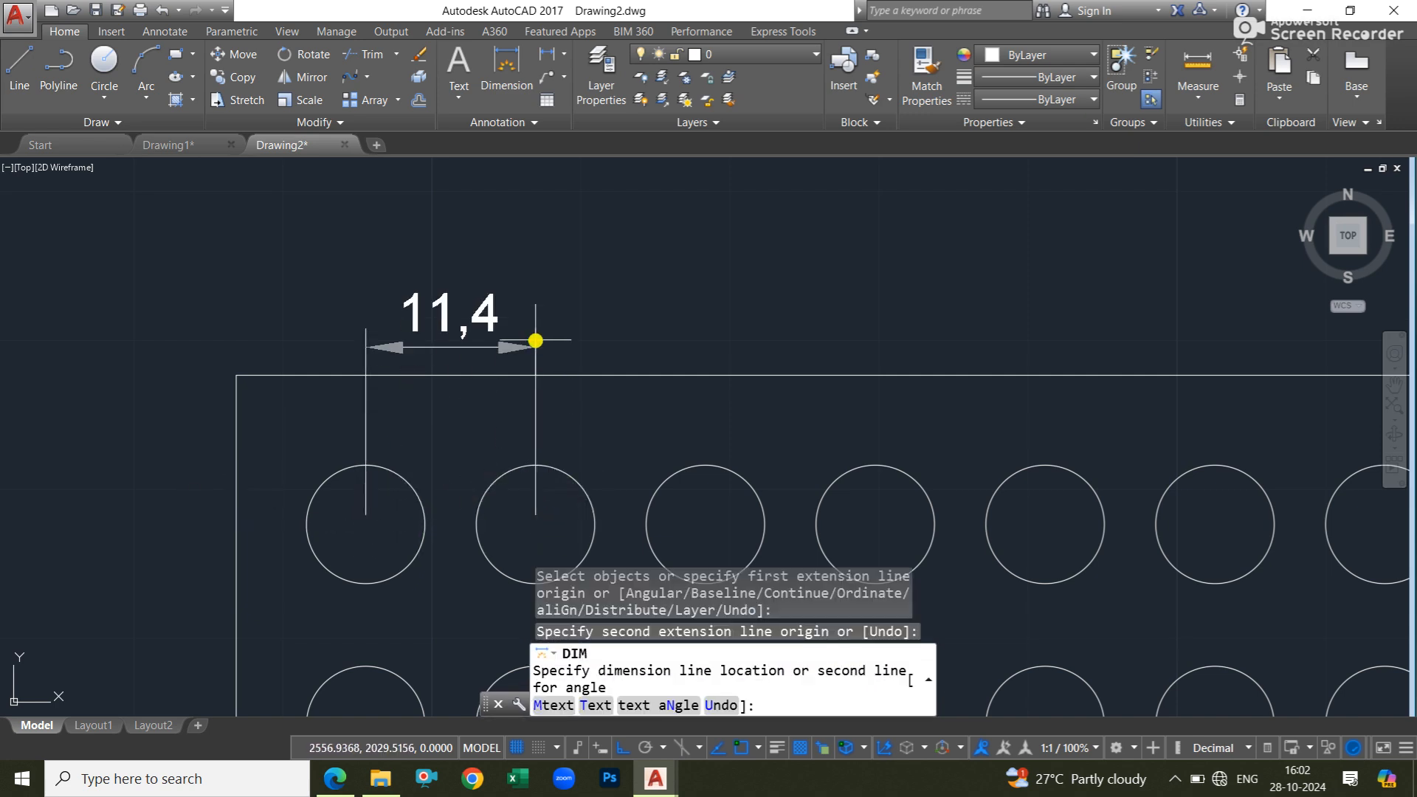
left_click(534, 285)
key("Escape")
key("Escape")
key("Escape")
Delete the center-distance dimension above the rectangle.
scroll(592, 281, "down", 2)
left_click(604, 260)
left_click(550, 291)
key("Delete")
Examine the array's column spacing and the total distance between its first and last columns.
mouse_move(676, 366)
middle_mouse_down()
mouse_move(597, 334)
mouse_move(554, 275)
middle_mouse_up()
scroll(535, 303, "down", 3)
left_click(546, 309)
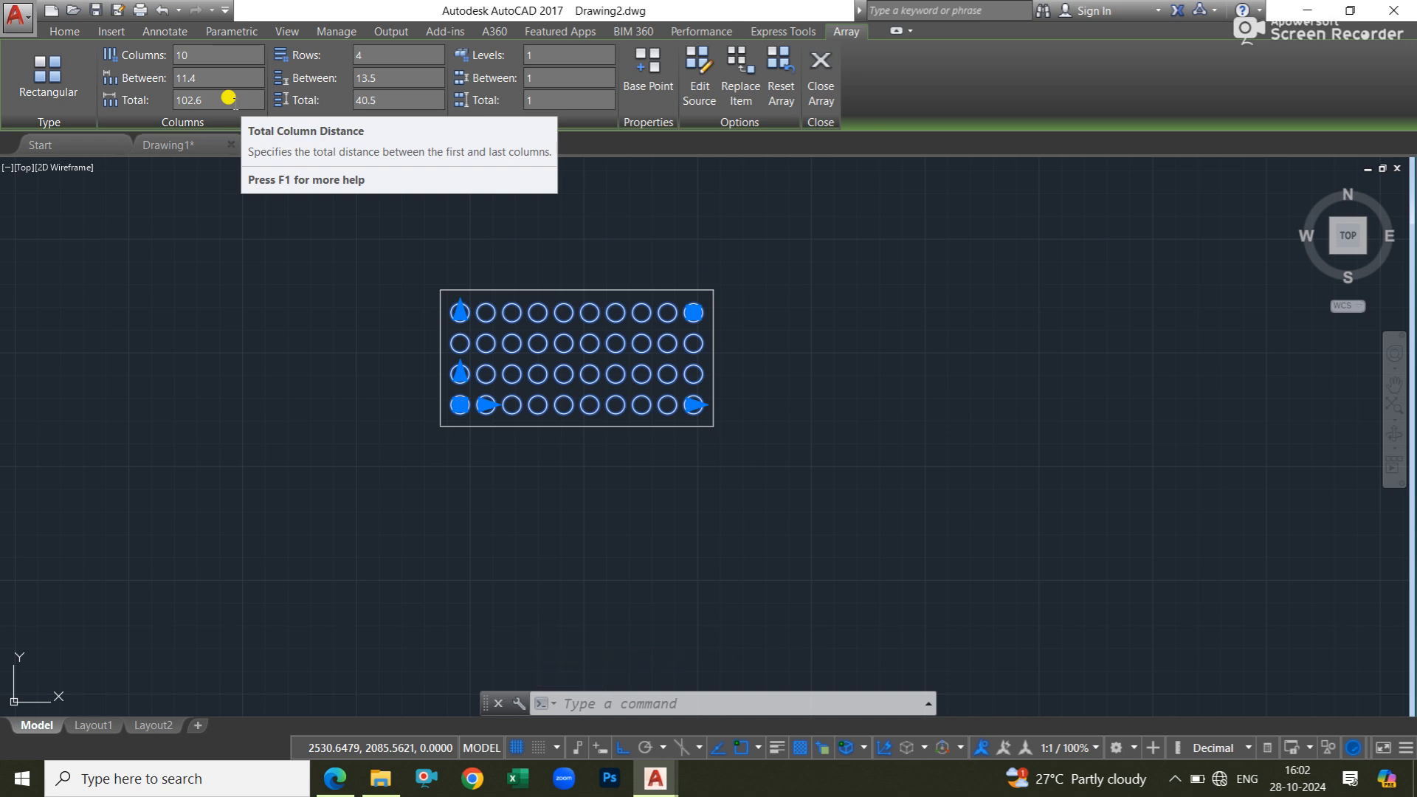
key("Escape")
key("Escape")
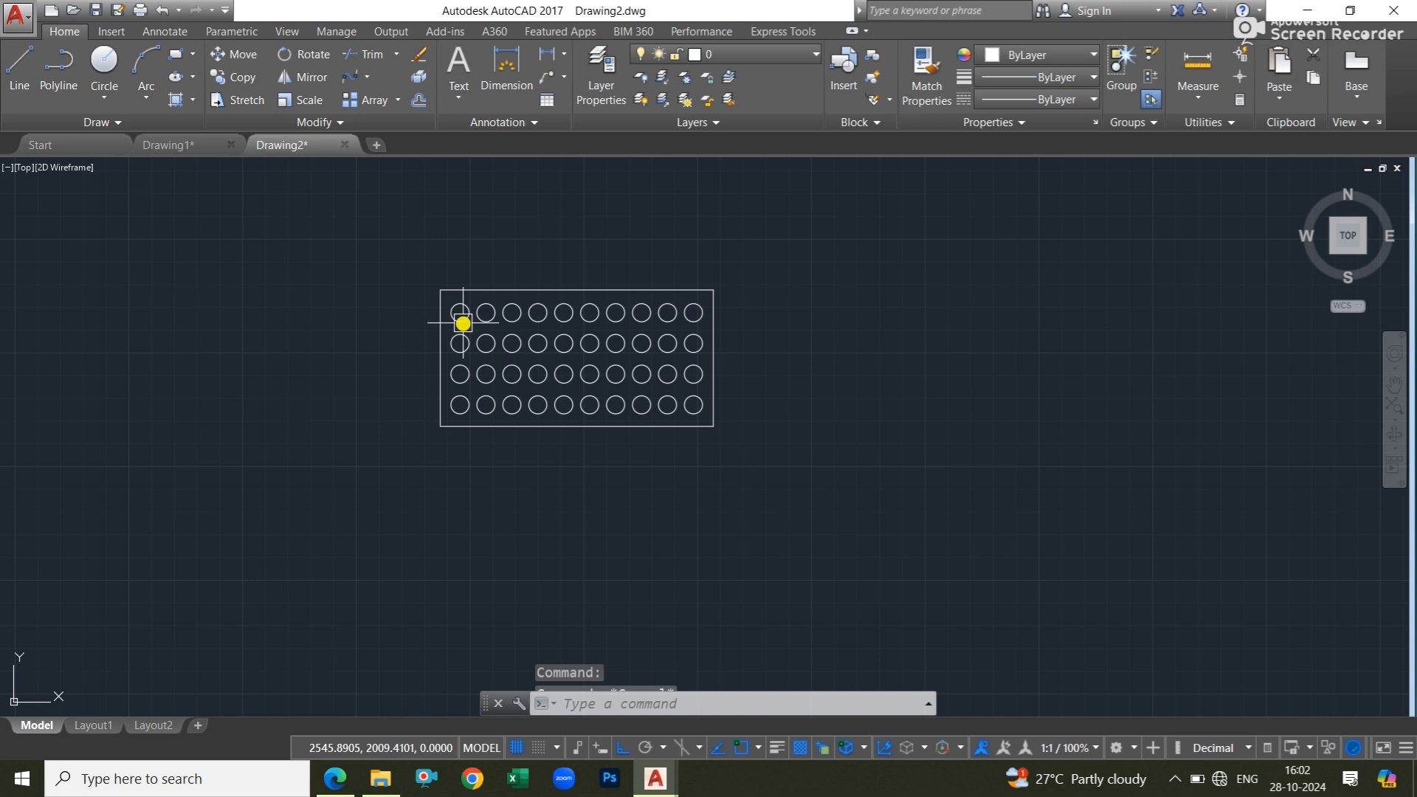
scroll(467, 321, "up", 4)
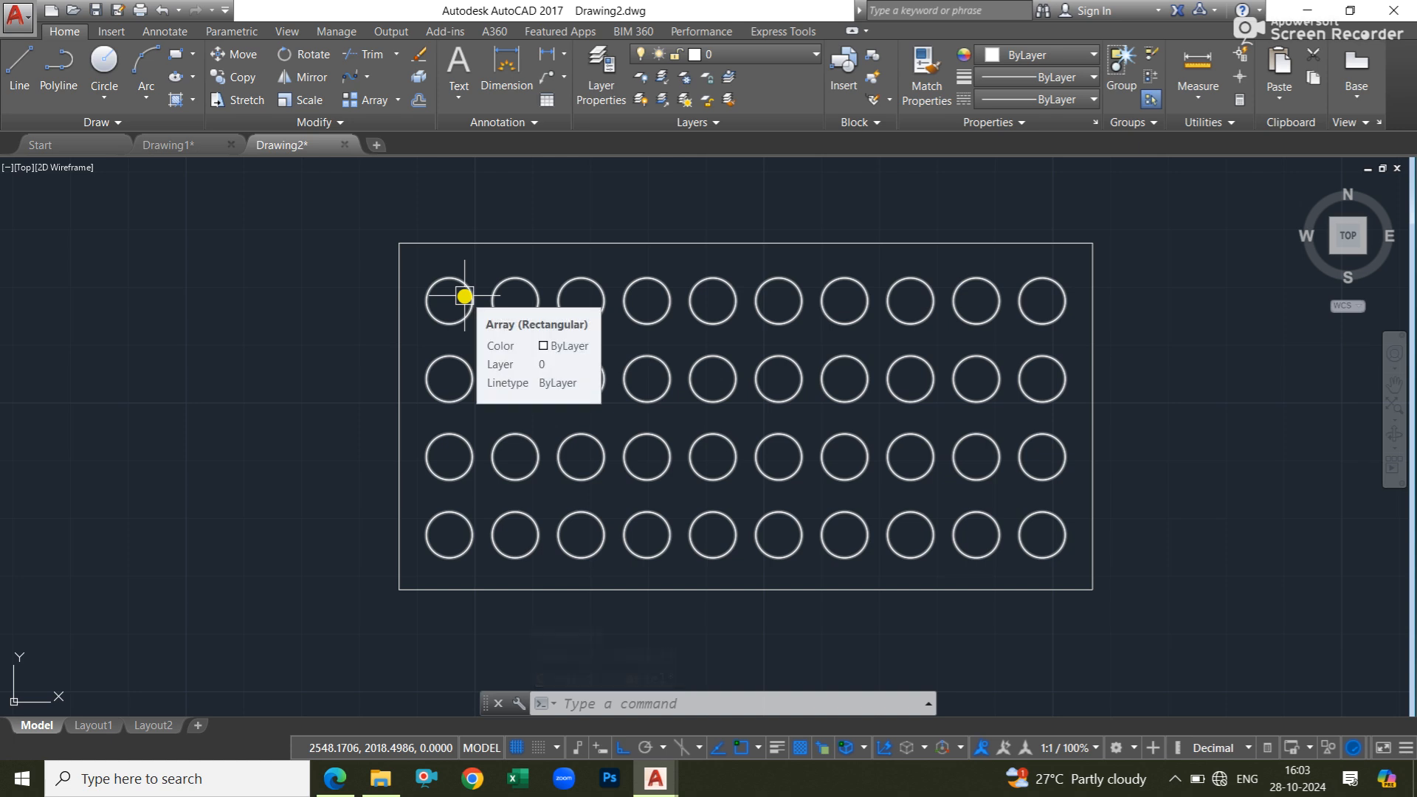
middle_click_drag(1039, 287, 933, 305)
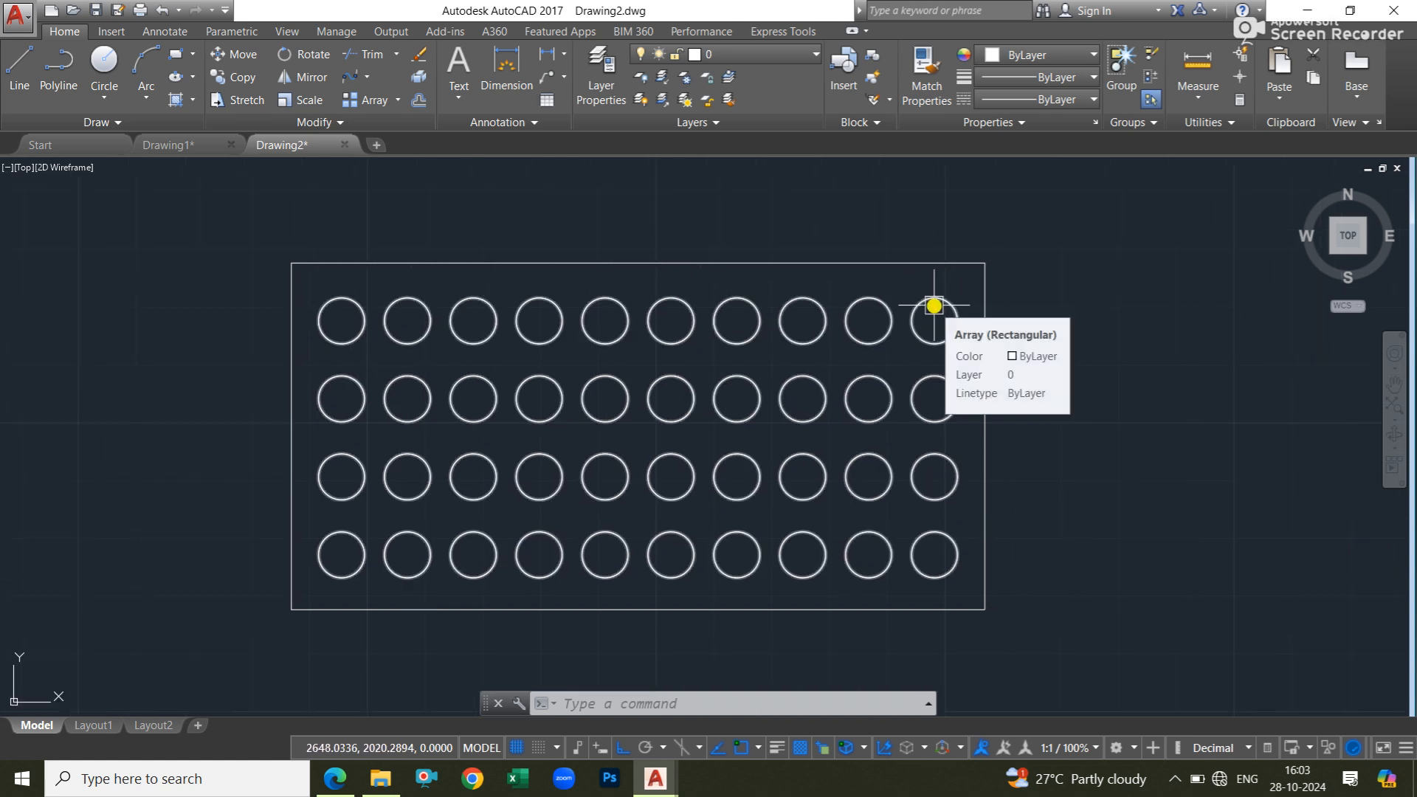
left_click(554, 299)
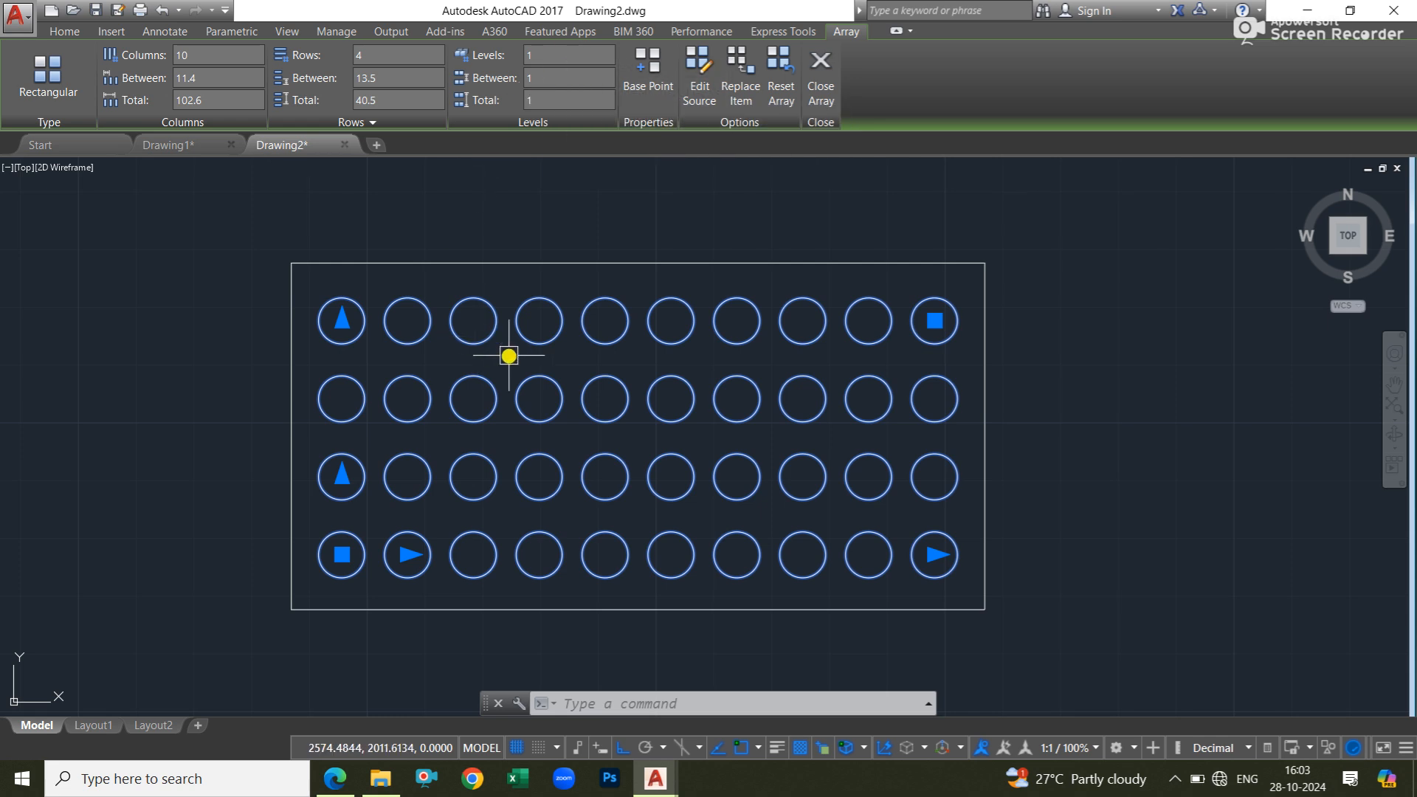
key("Escape")
key("Escape")
scroll(576, 259, "down", 4)
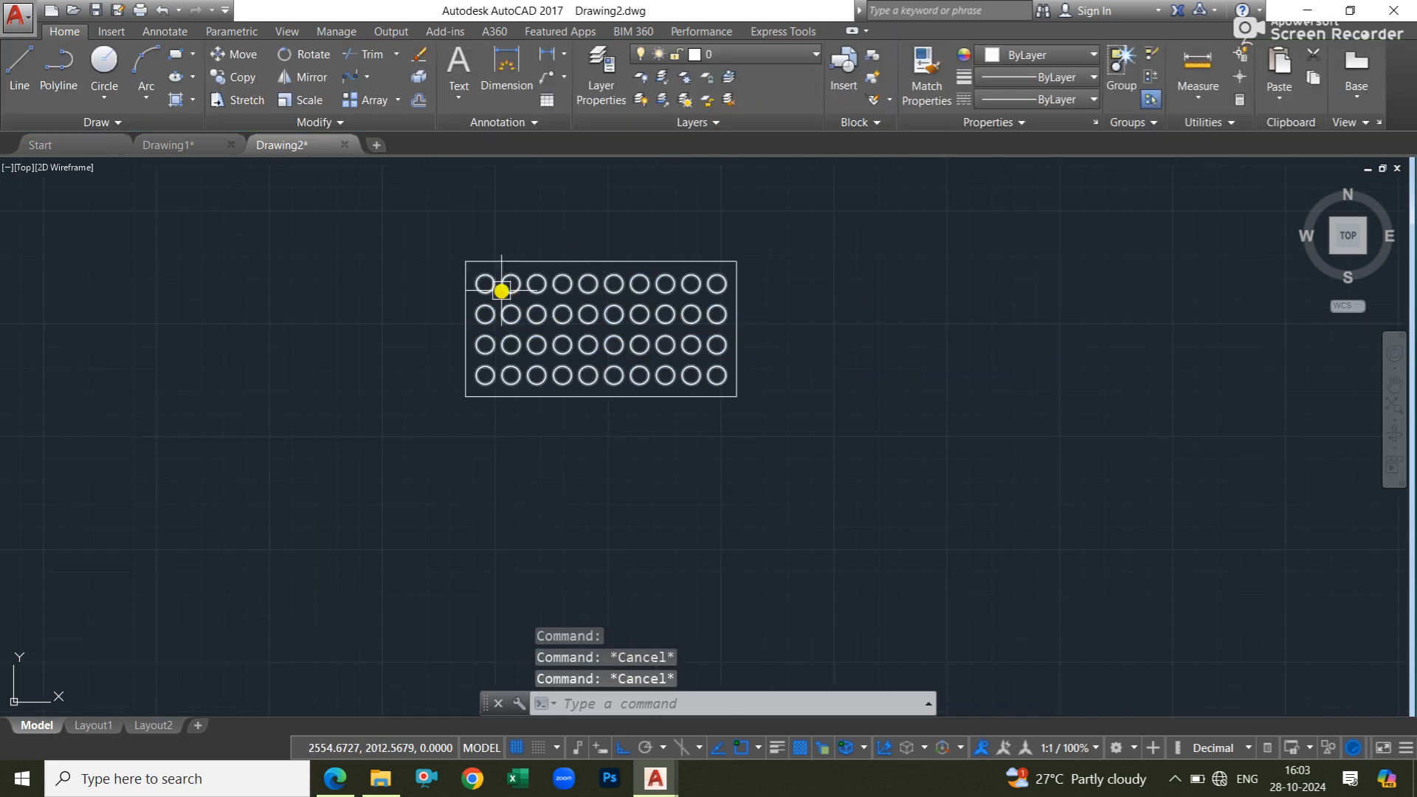
middle_click_drag(634, 271, 598, 388)
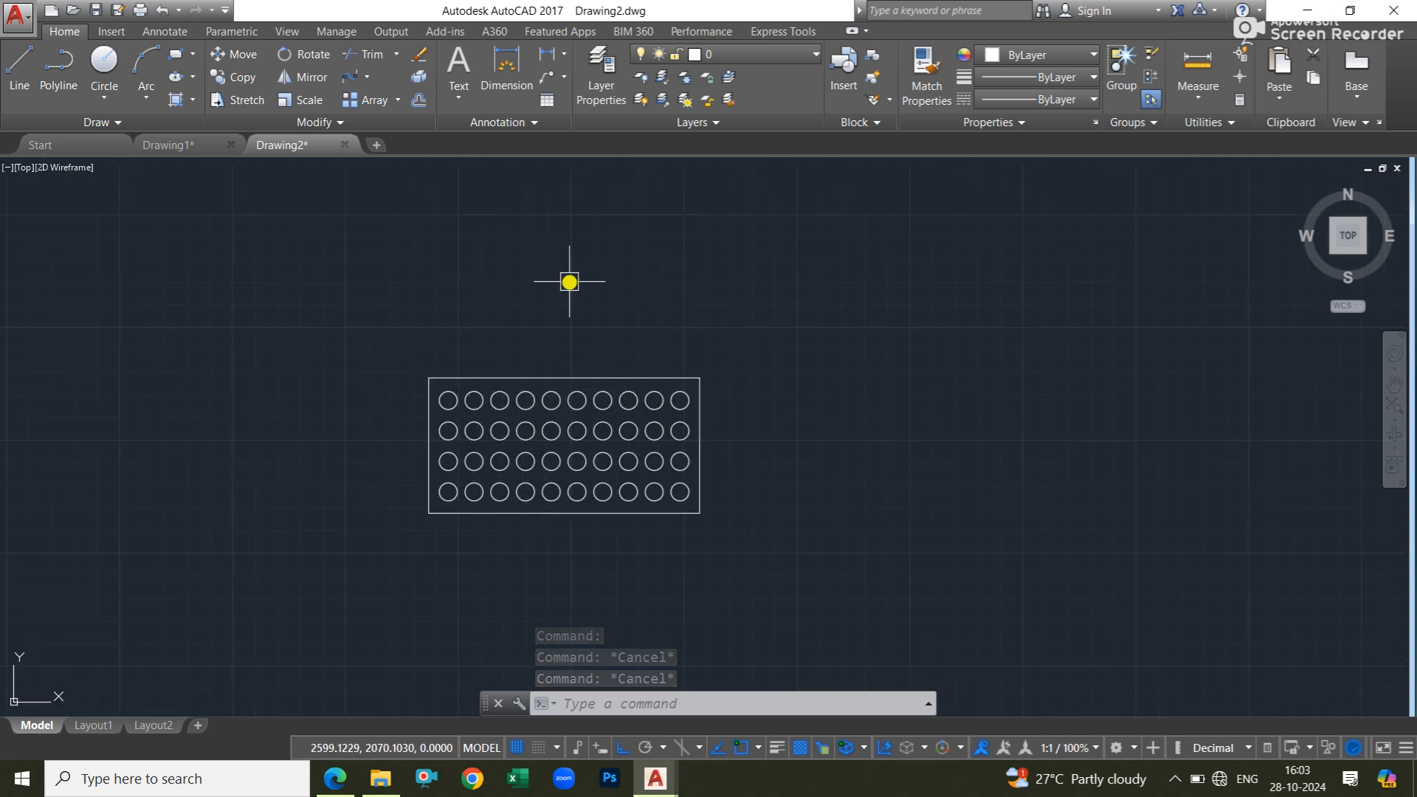
left_click(577, 408)
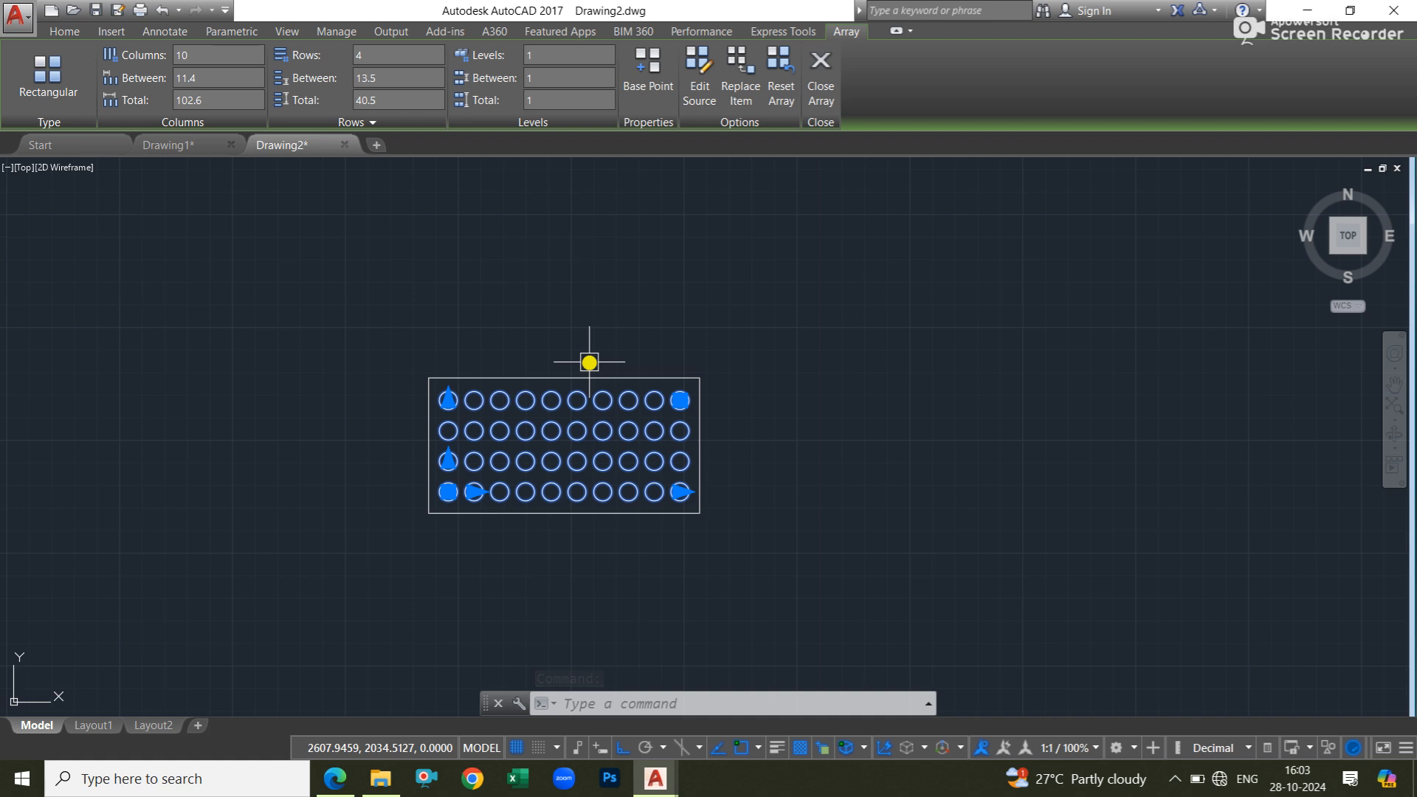
key("Escape")
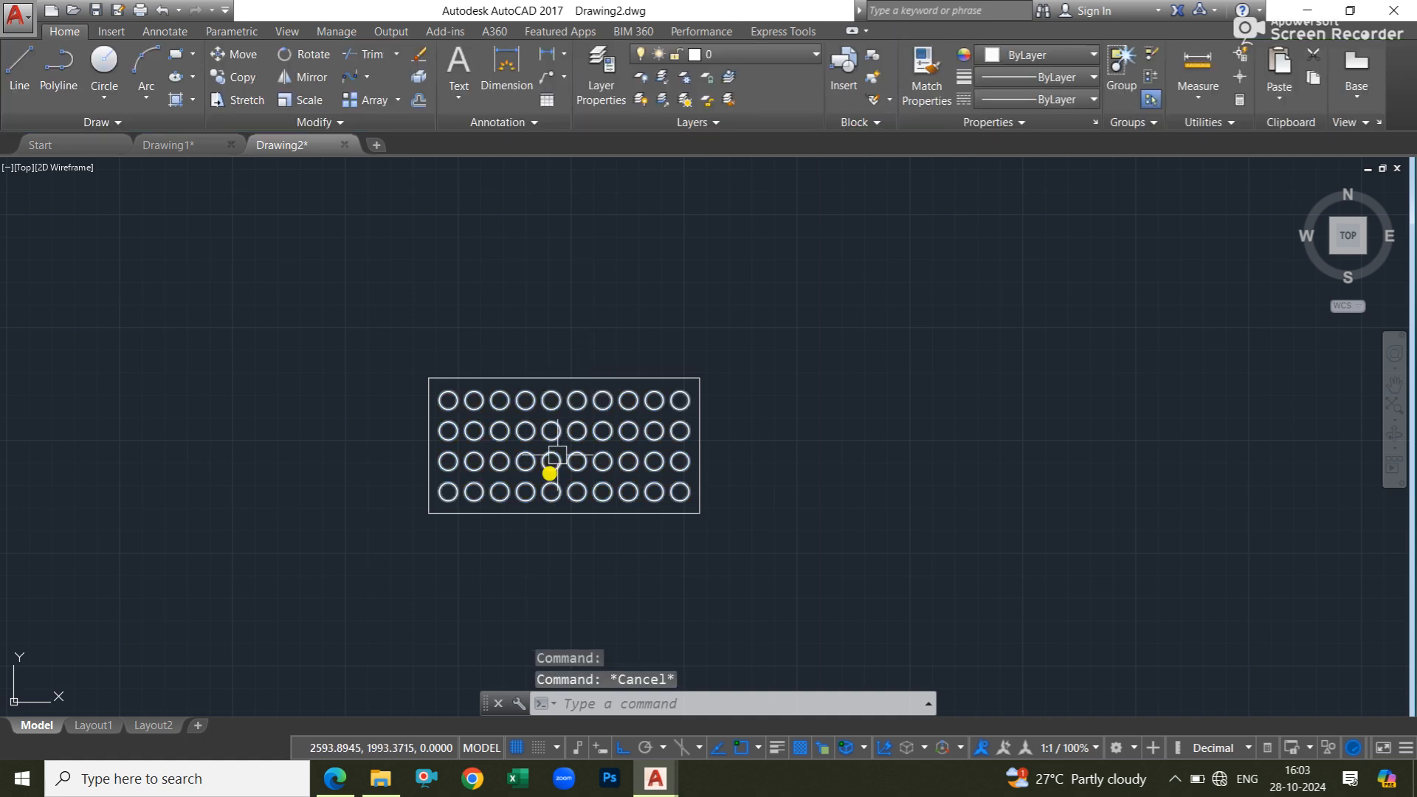
Switch to Civil Practice Book.pdf in the browser and view the Practice 1 exercise with R10 circles along a 100 by 60 rectangle.
left_click(334, 778)
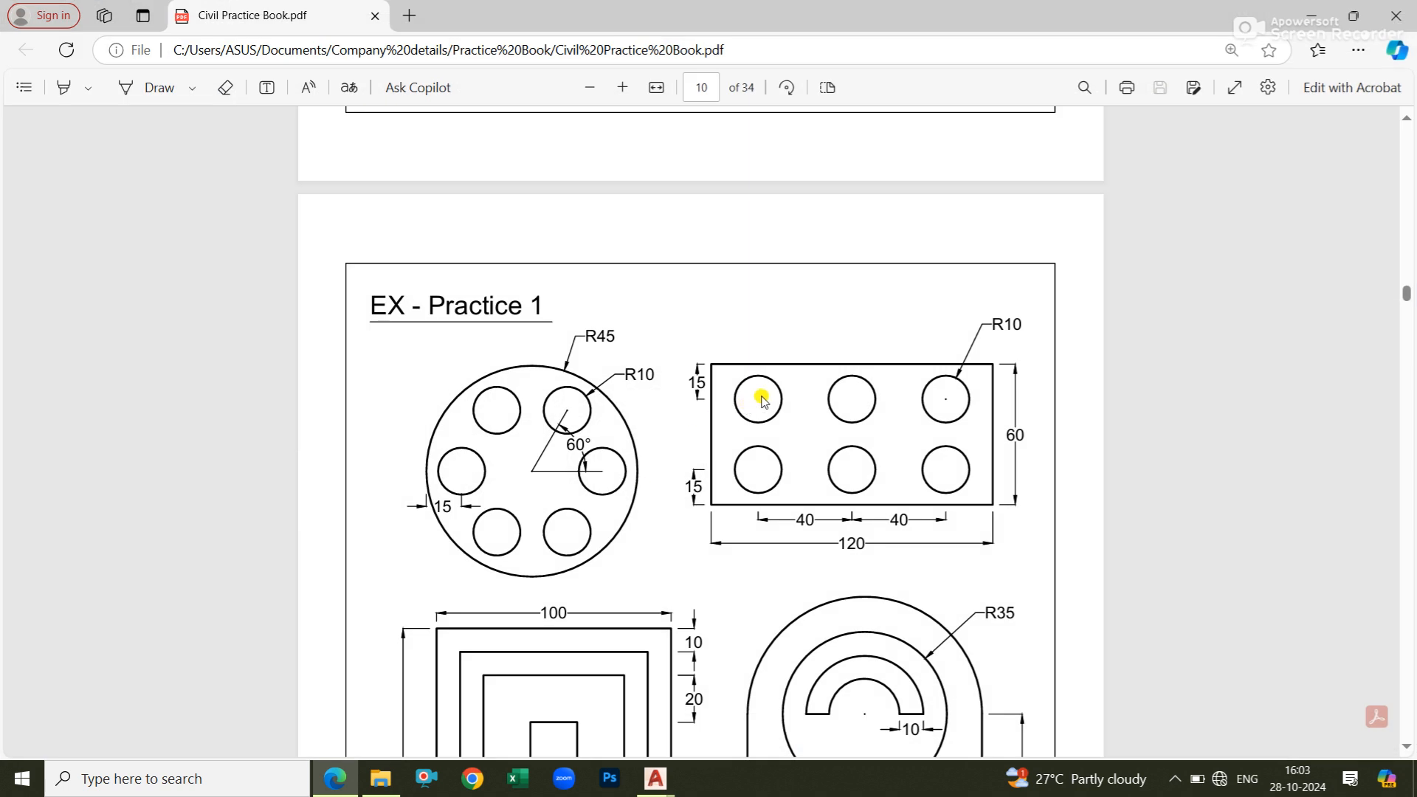
scroll(733, 413, "down", 6)
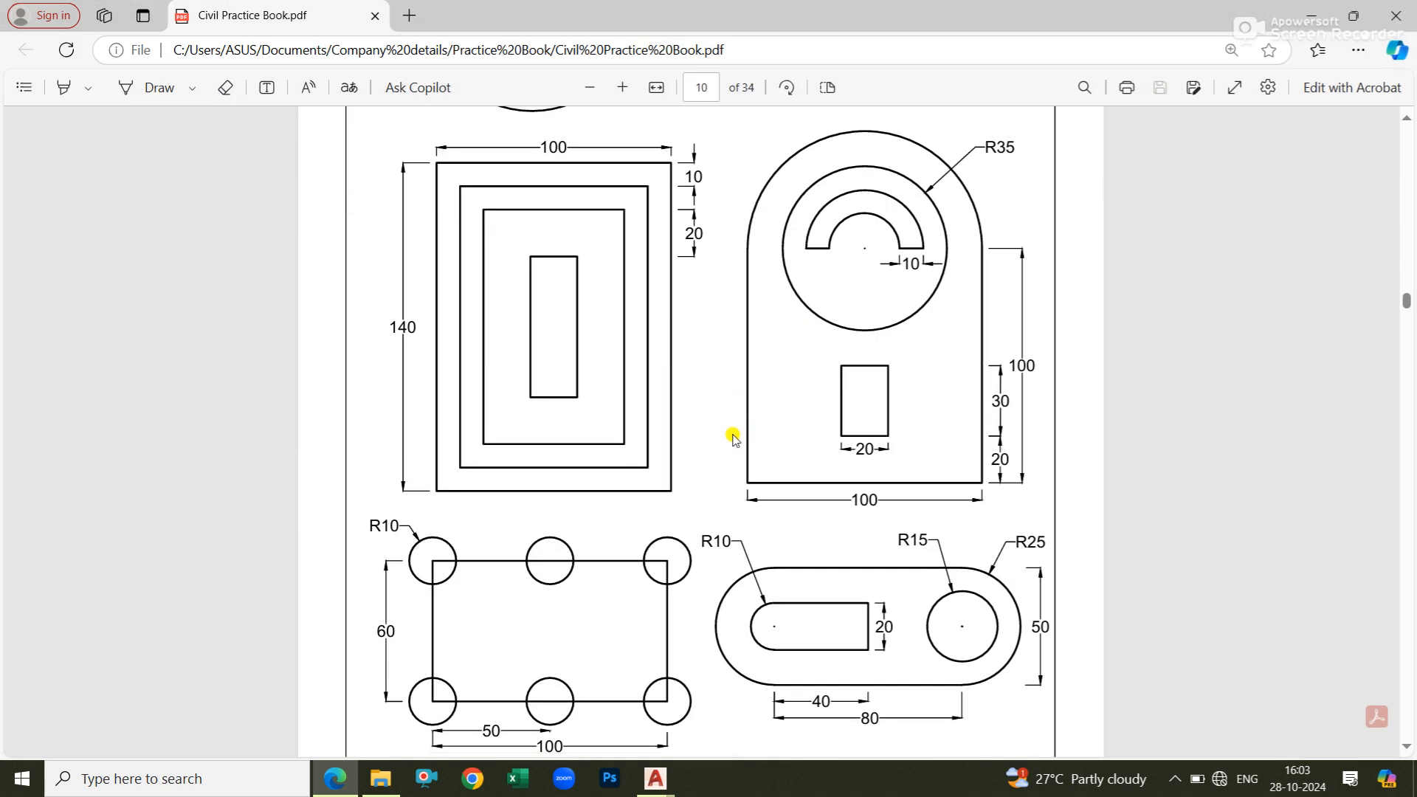
scroll(734, 438, "down", 3)
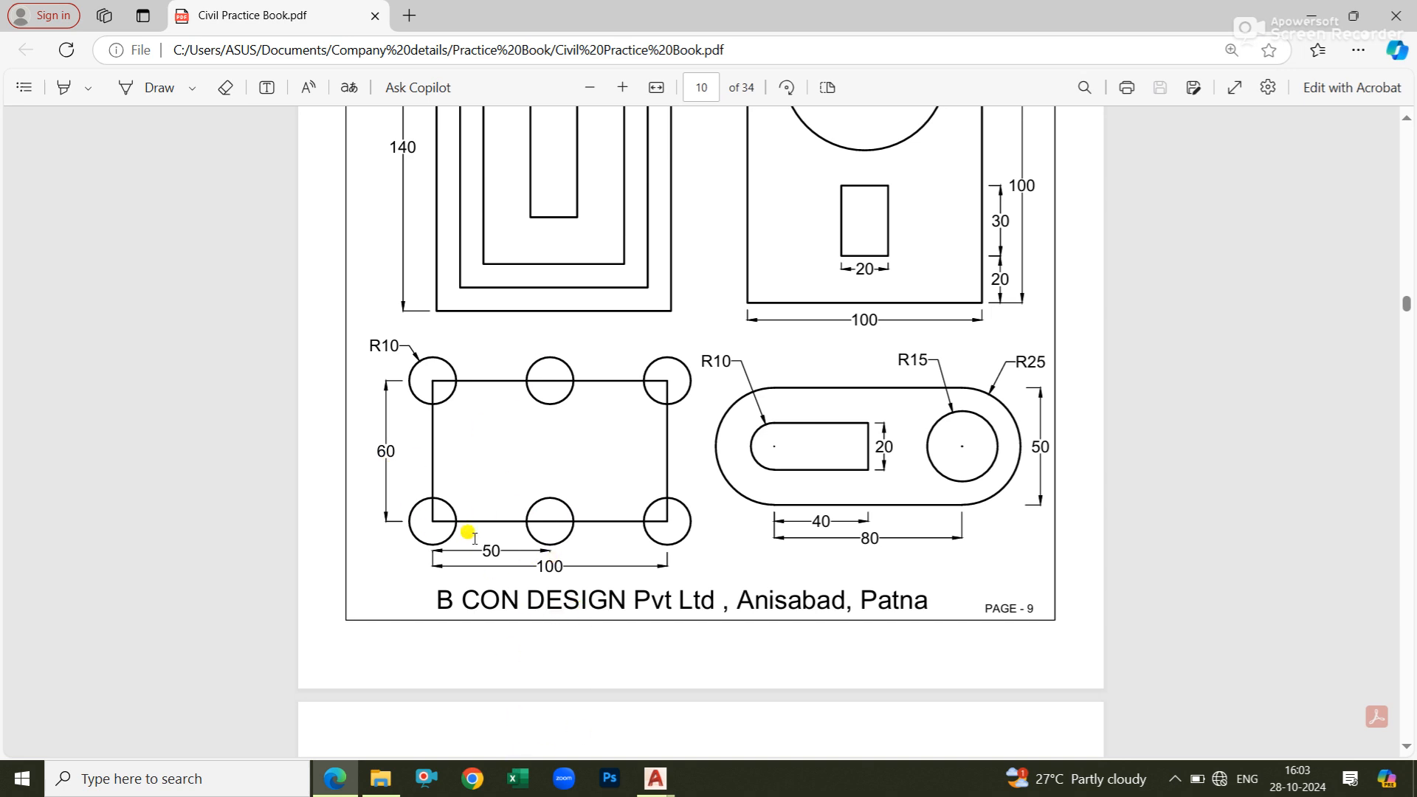
Return to AutoCAD and draw a rectangle by dimensions to the right of the circle array, with a length of 100 and a width of 60.
left_click(743, 635)
middle_click_drag(670, 435, 549, 420)
key("Escape")
key("Escape")
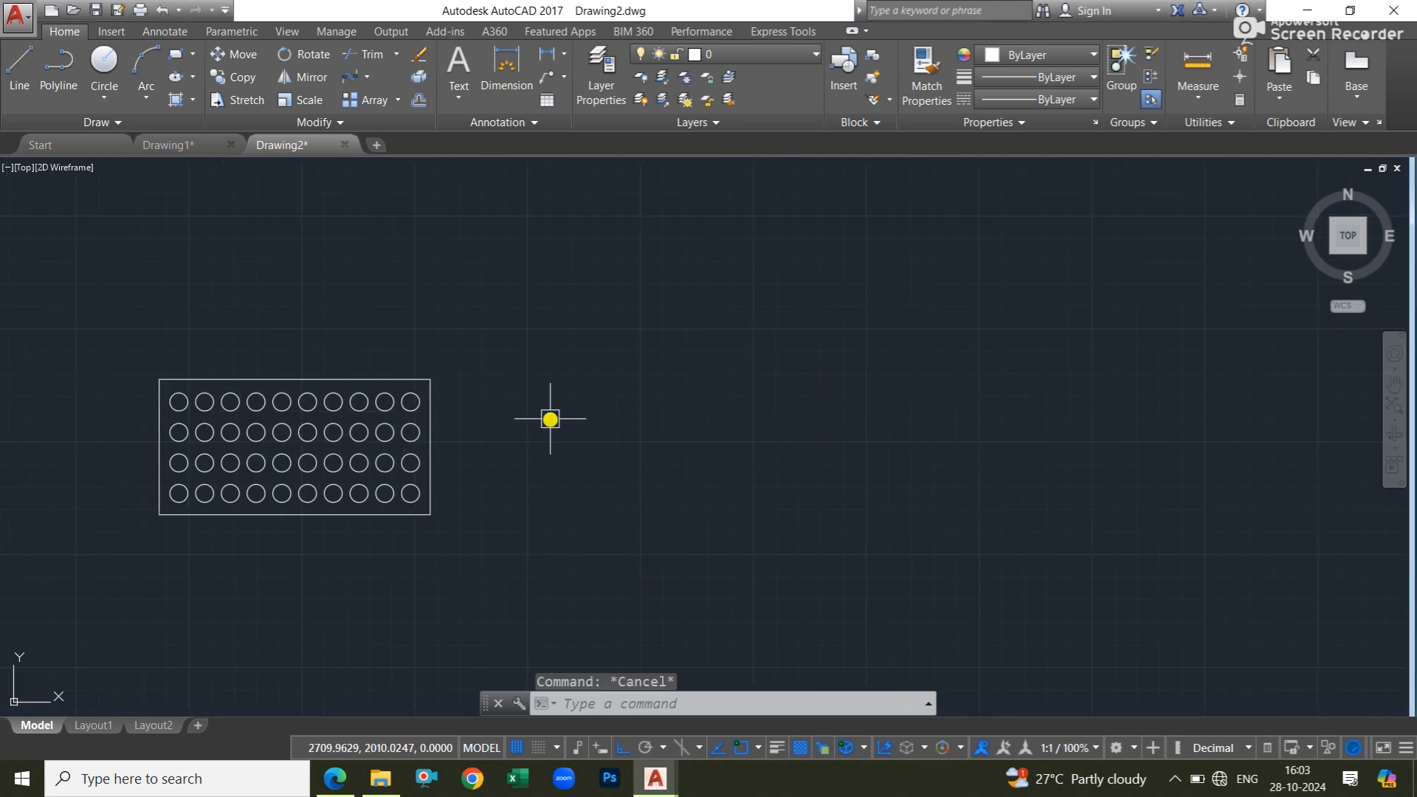
type("rec")
key("Return")
left_click(626, 374)
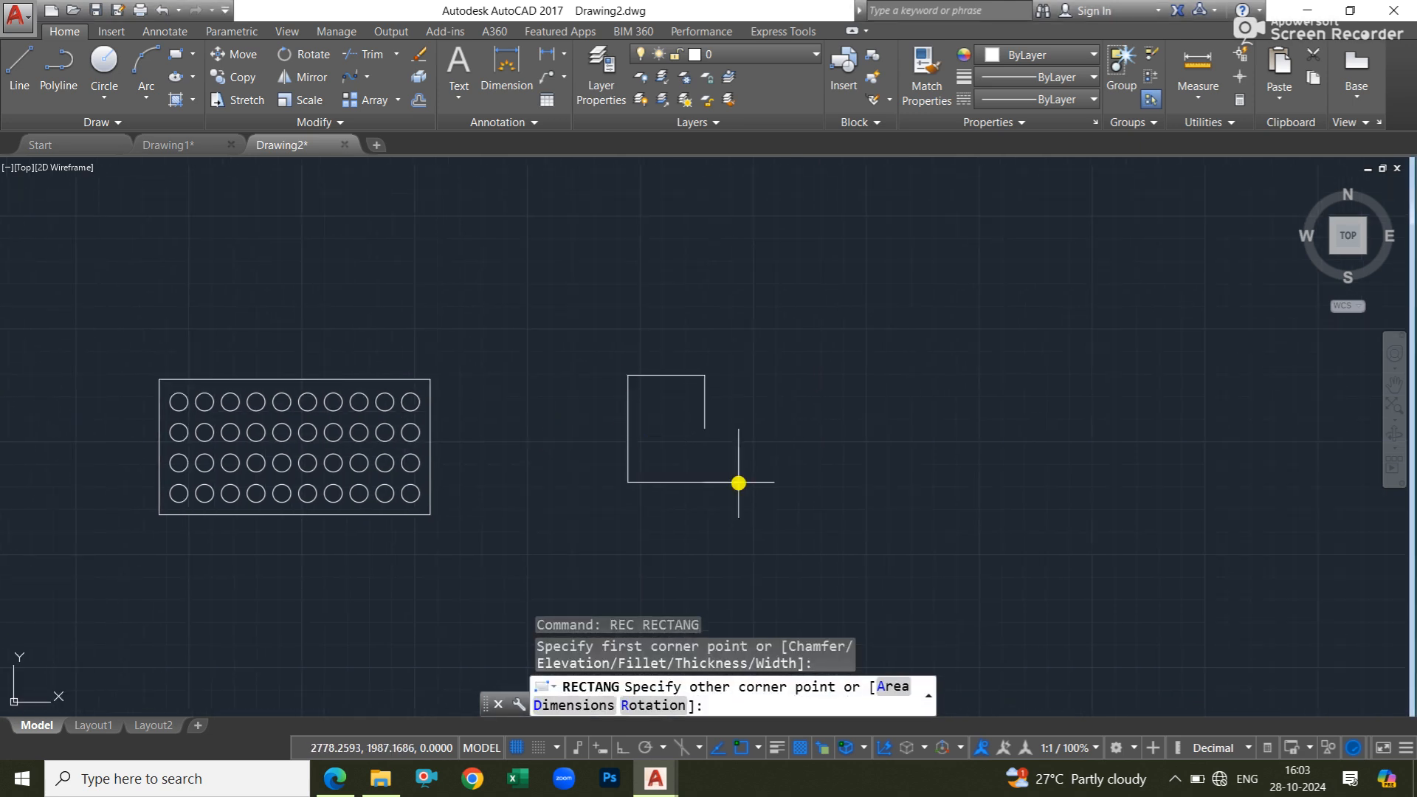
type("d")
key("Return")
type("100")
key("Return")
key("Return")
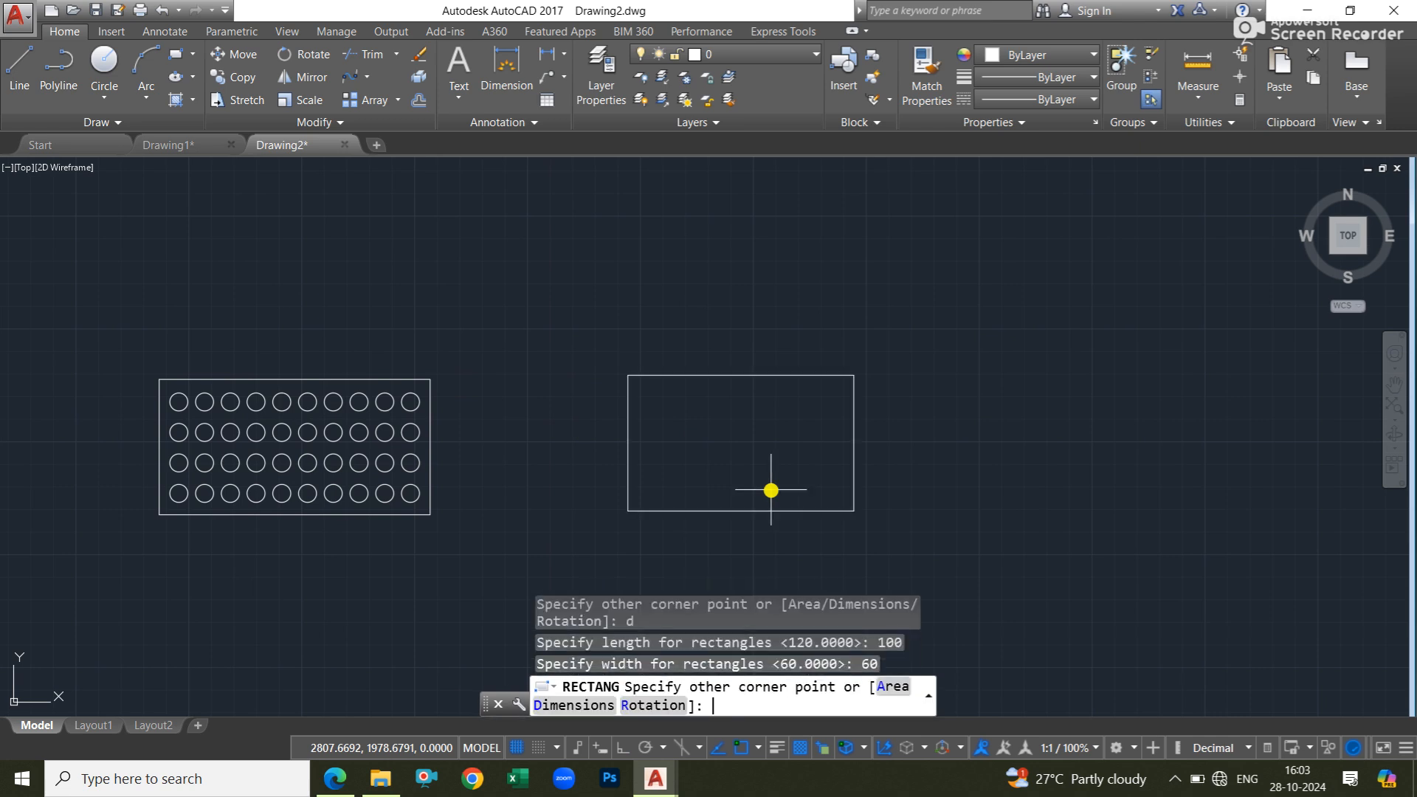
key("Escape")
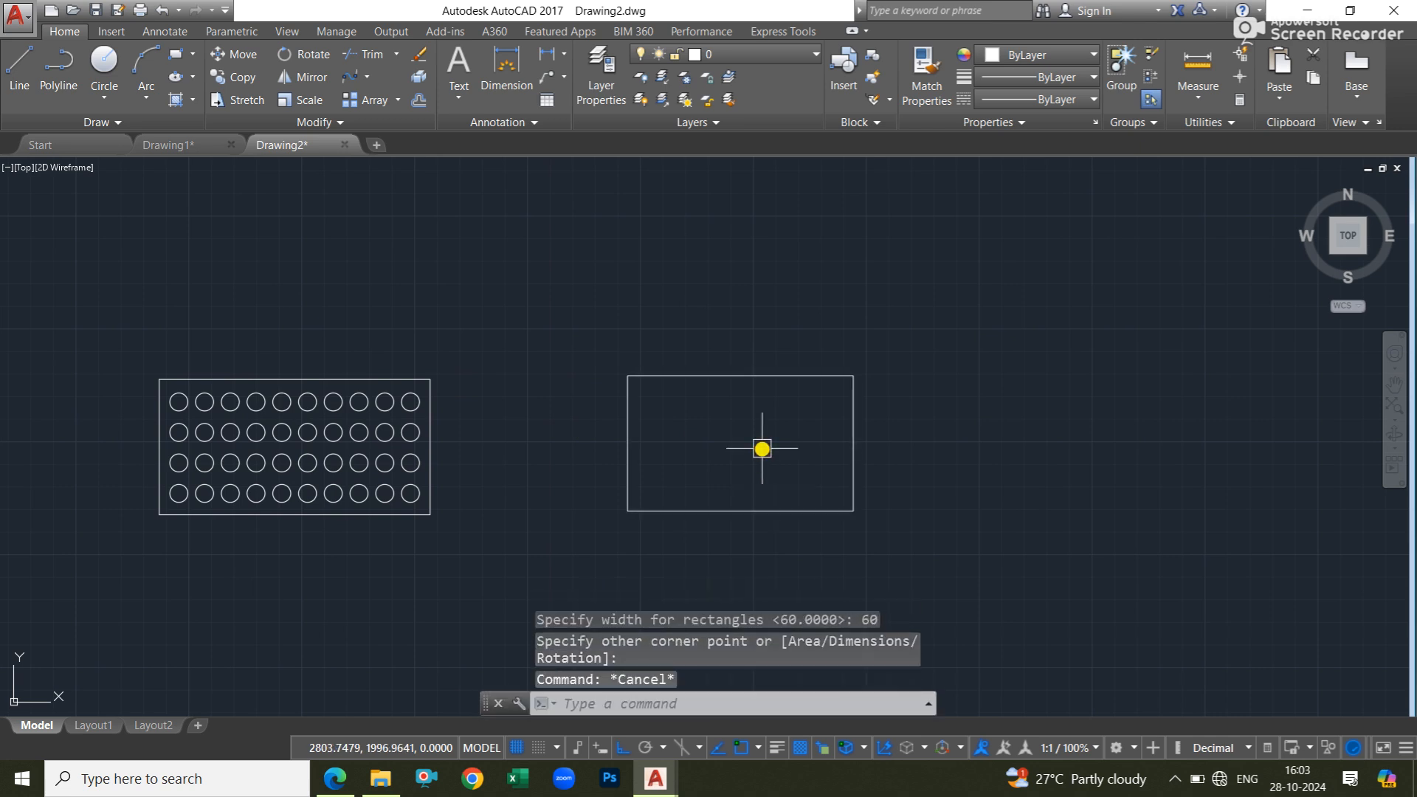
Draw a circle with a radius of 10 centred on the lower-left corner of the 100 by 60 rectangle.
type("c")
key("Return")
left_click(627, 510)
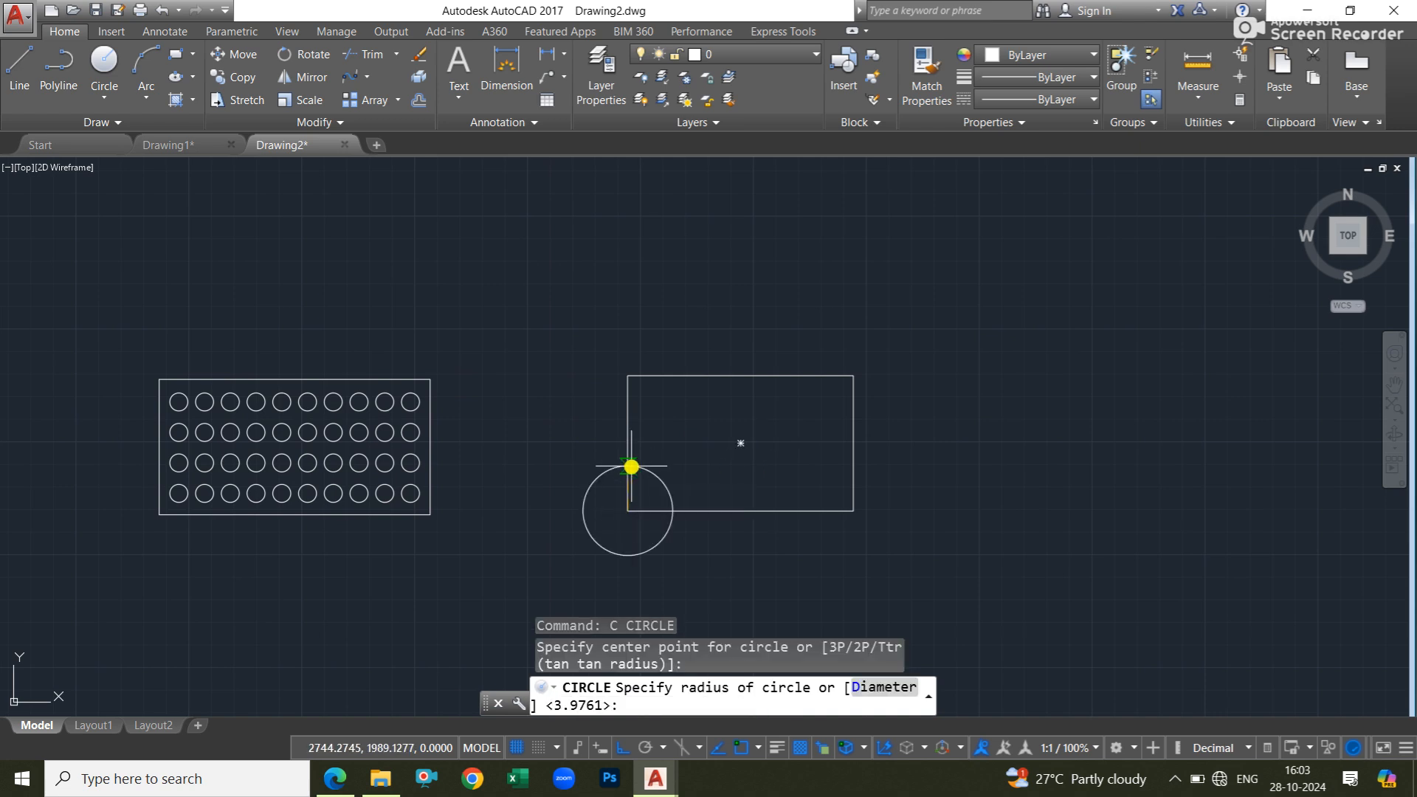
type("10")
key("Return")
key("Escape")
key("Escape")
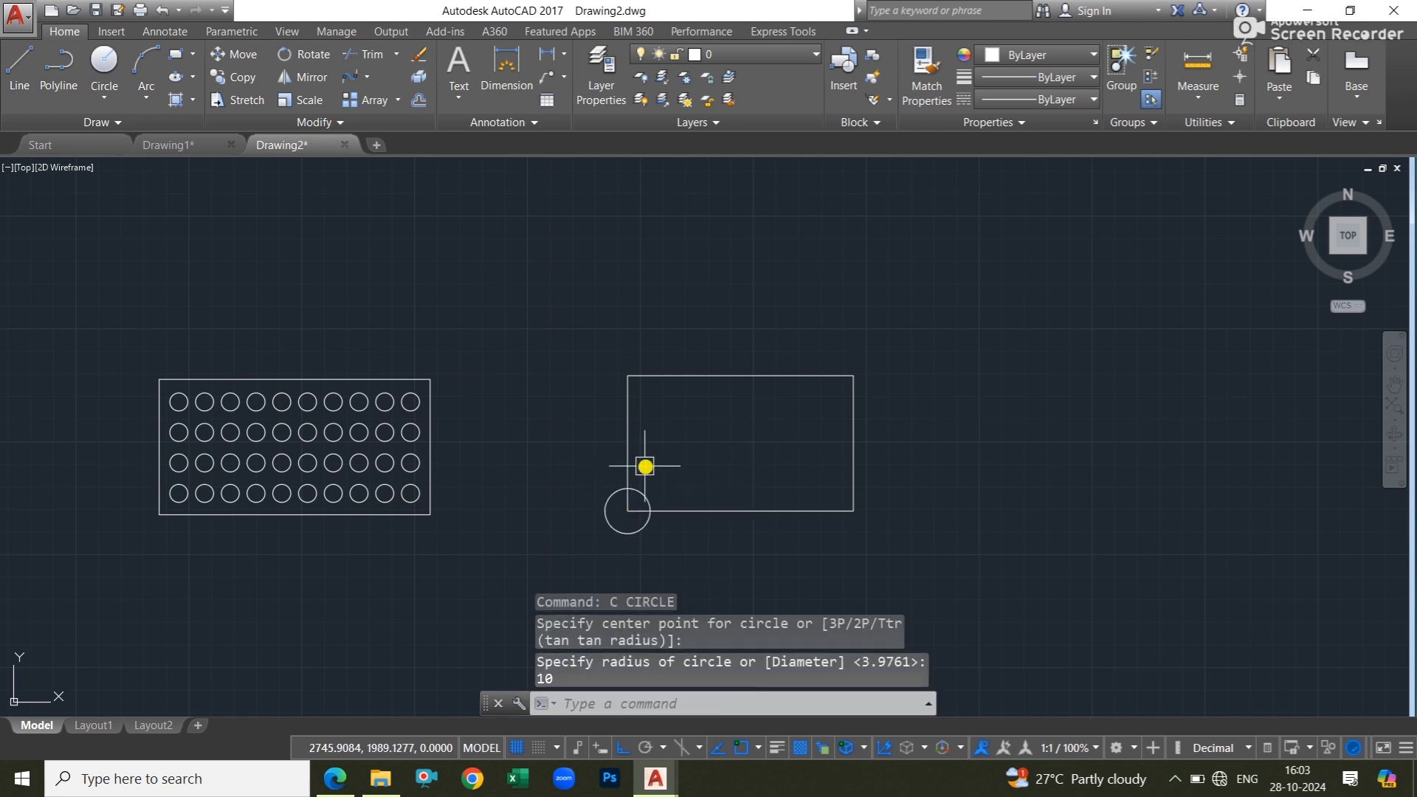
scroll(671, 478, "up", 2)
middle_click_drag(671, 478, 860, 458)
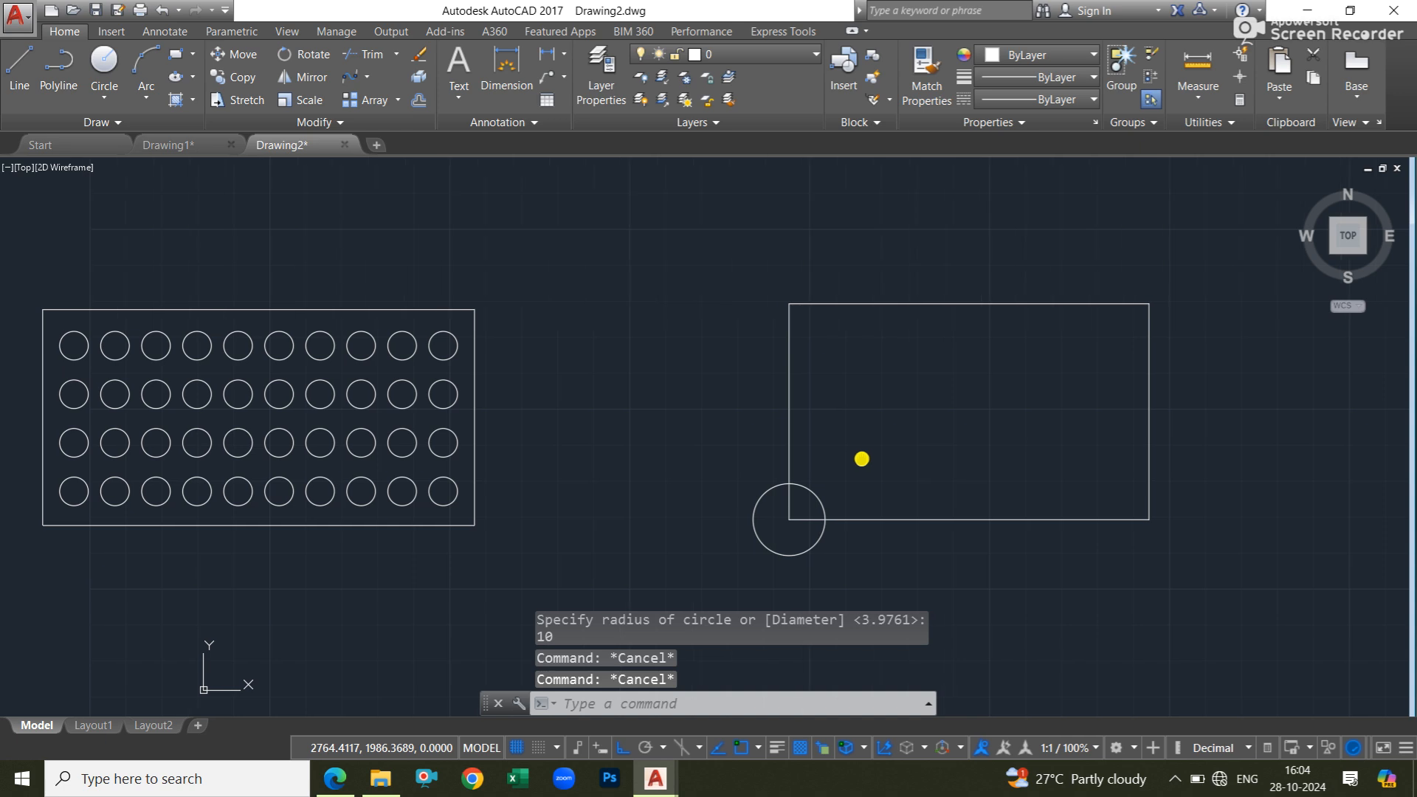
key("Escape")
Switch to Civil Practice Book.pdf in the browser to review the R10 circle spacing in the exercise, and return to AutoCAD.
left_click(335, 778)
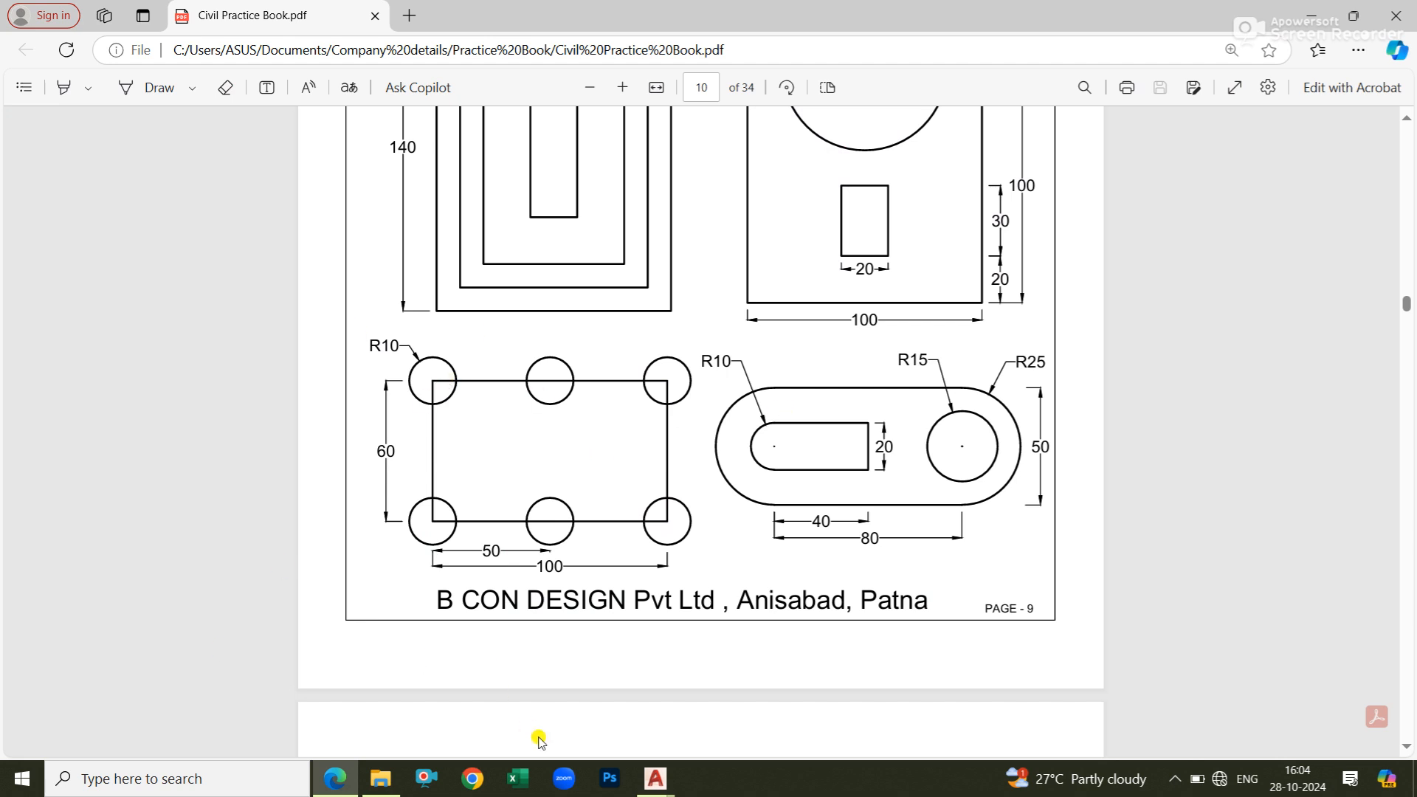
mouse_move(656, 777)
left_click(721, 675)
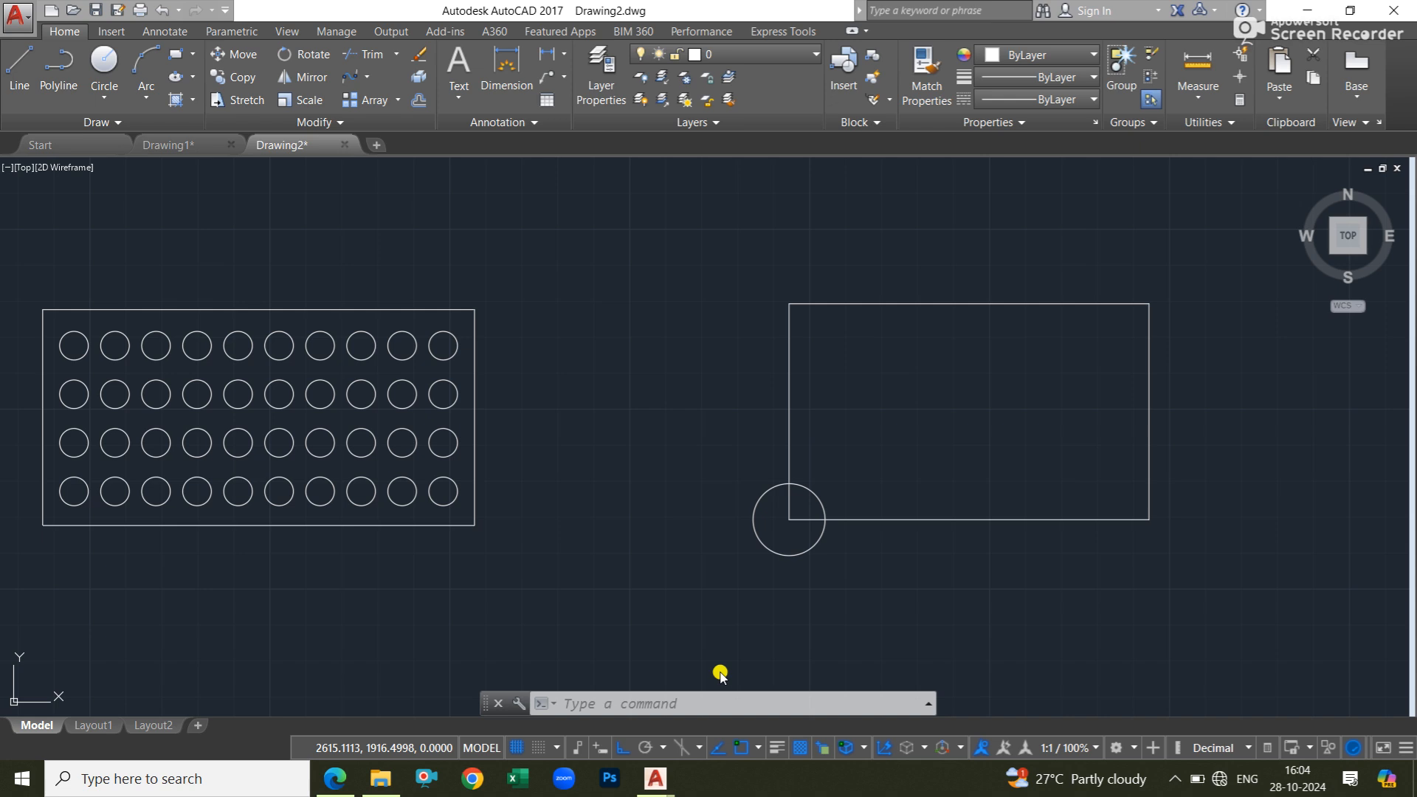
middle_click_drag(863, 484, 496, 477)
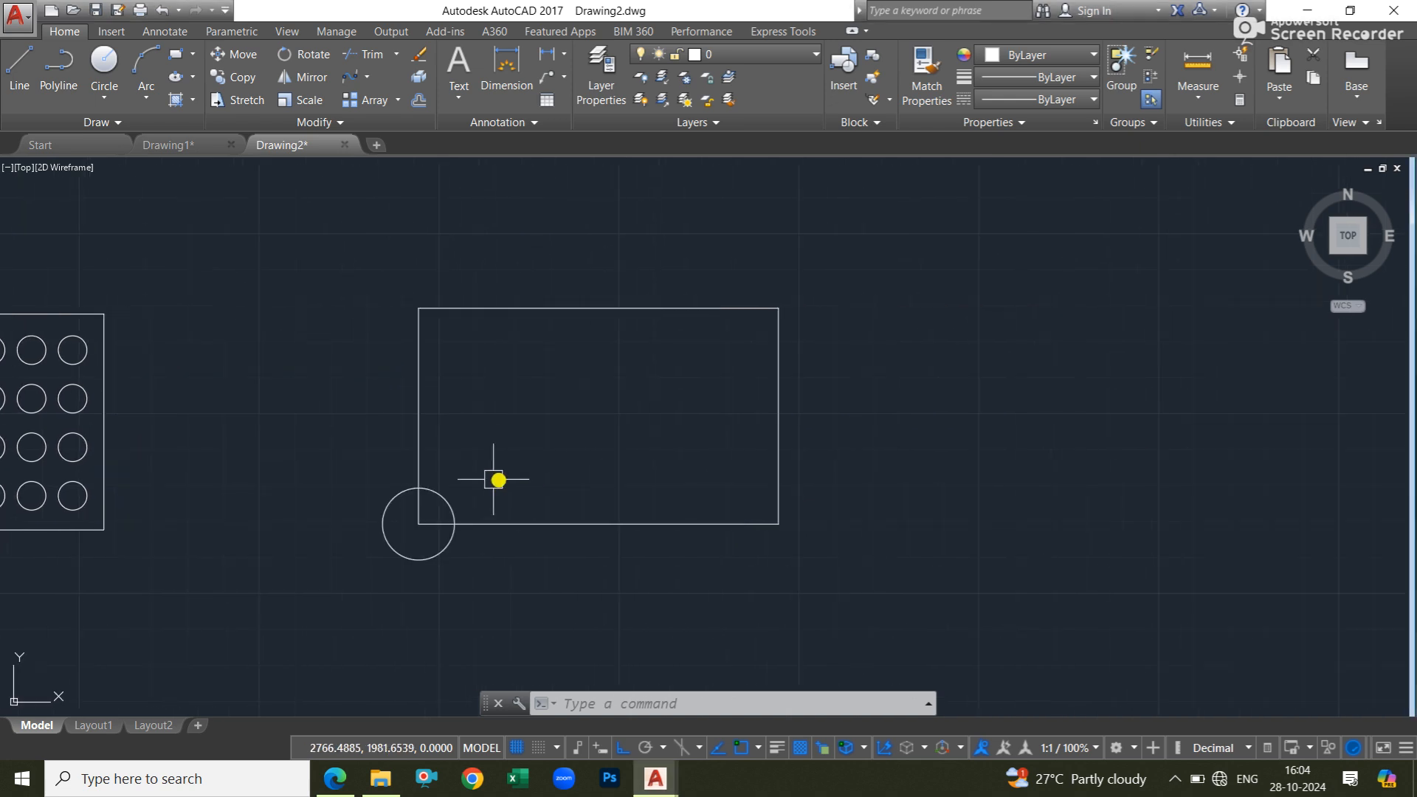
left_click(446, 502)
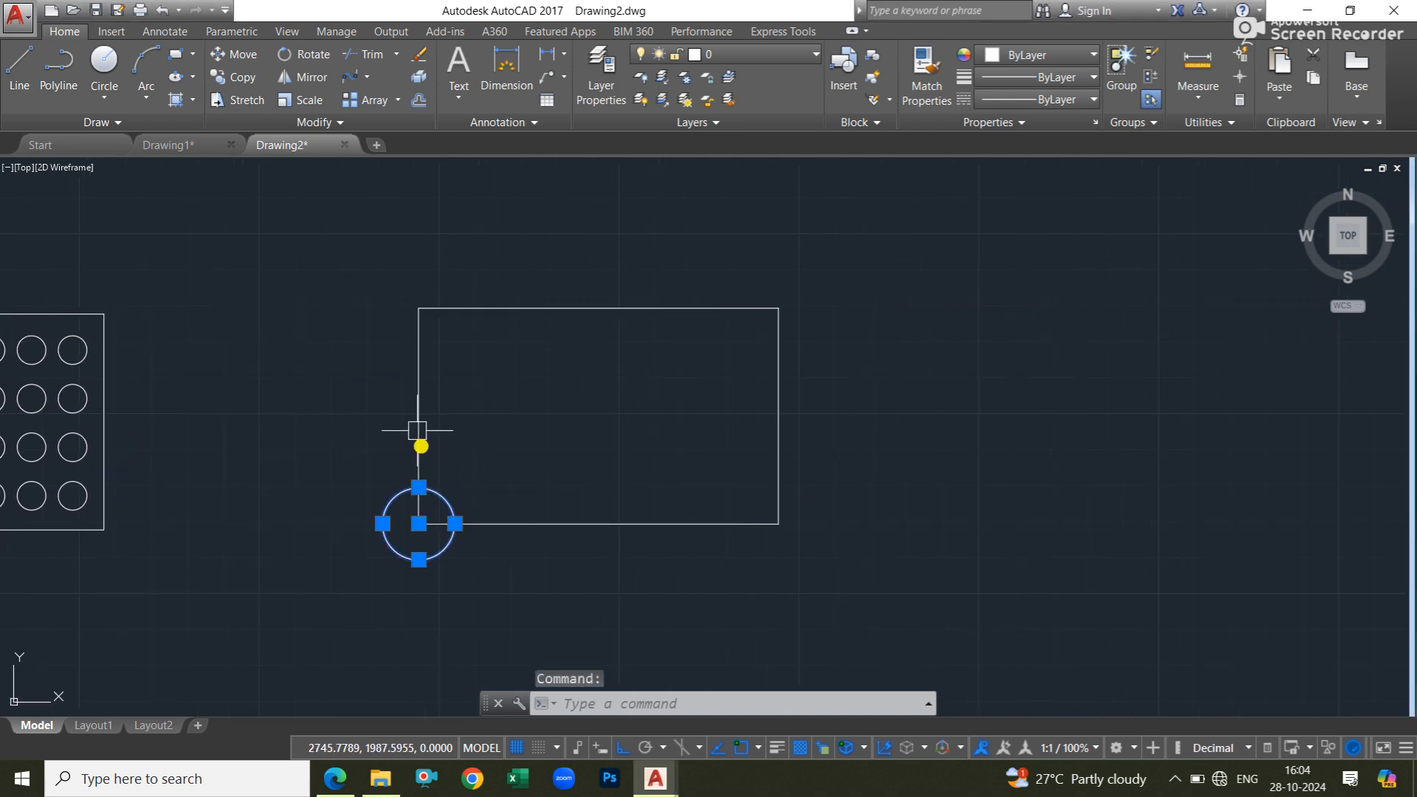
left_click(399, 99)
key("Escape")
key("Escape")
key("Escape")
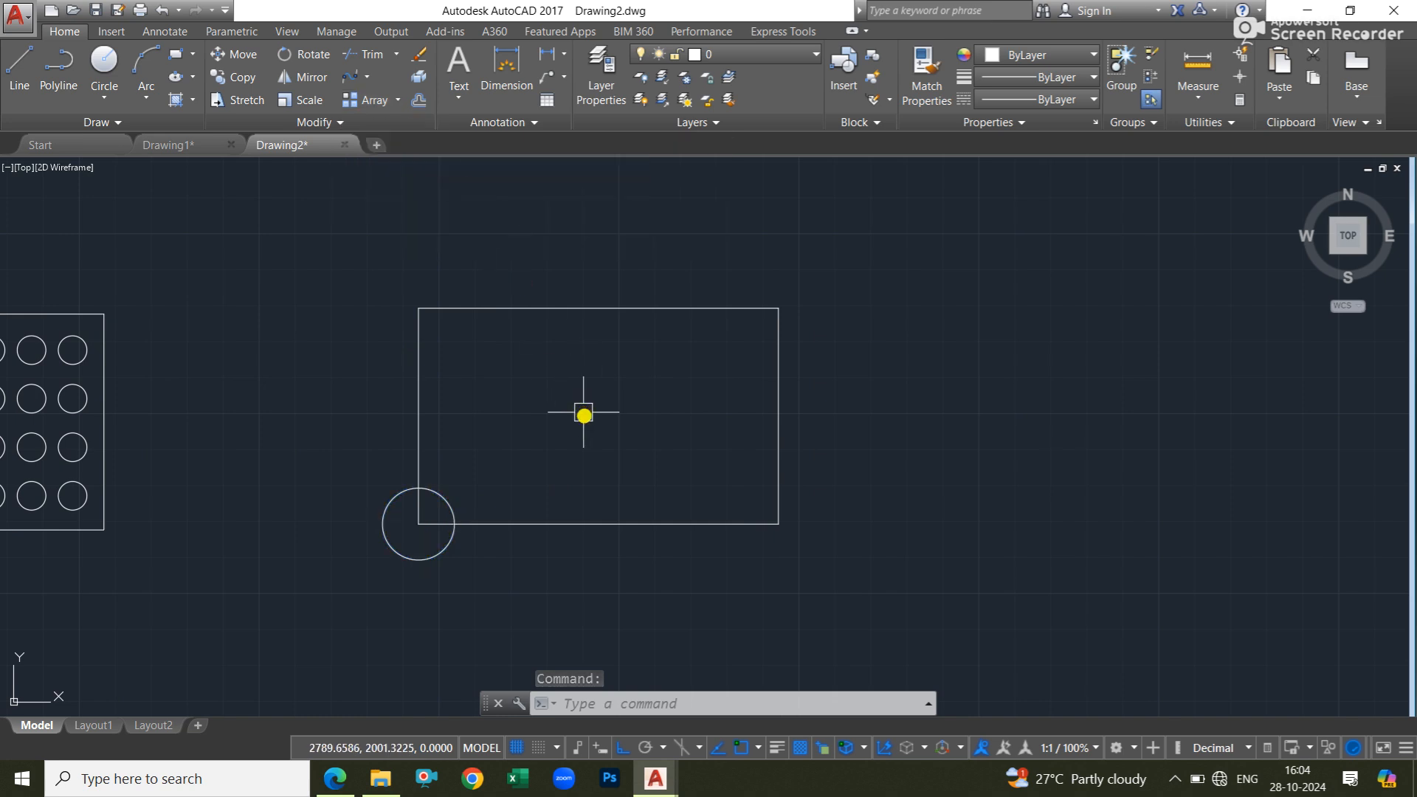
Start a rectangular array of the corner circle with 3 columns spaced 50 apart.
type("ar")
key("Return")
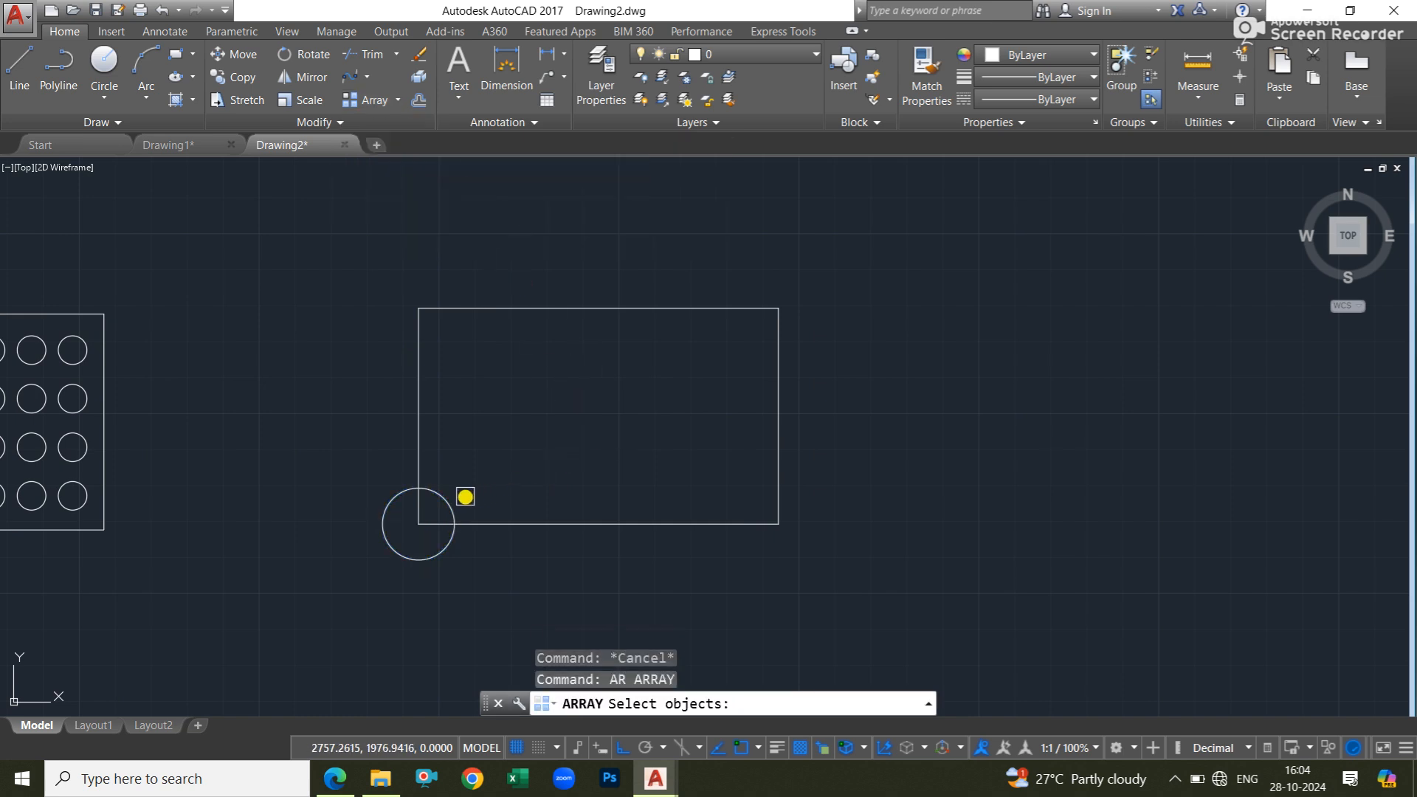
left_click(452, 499)
key("Return")
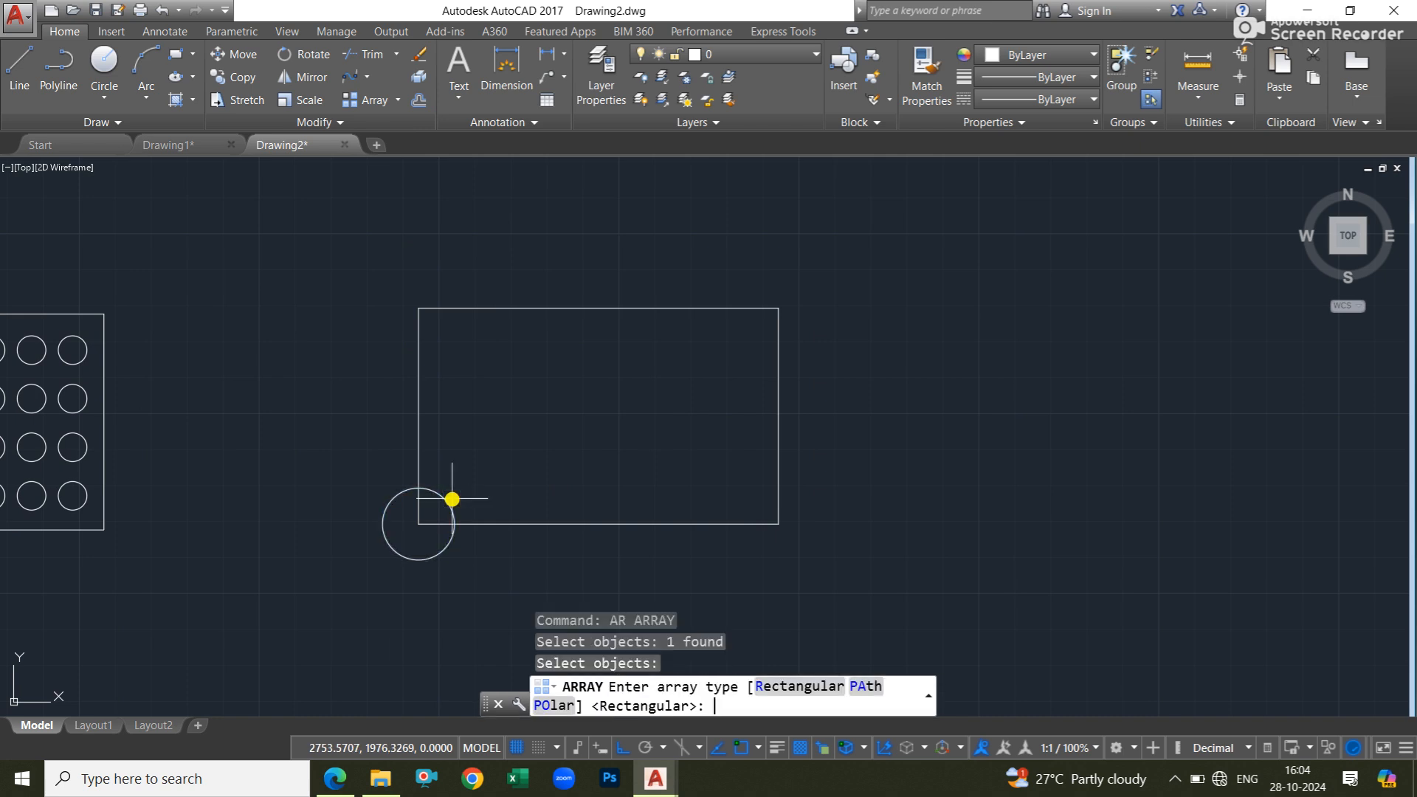
left_click(766, 685)
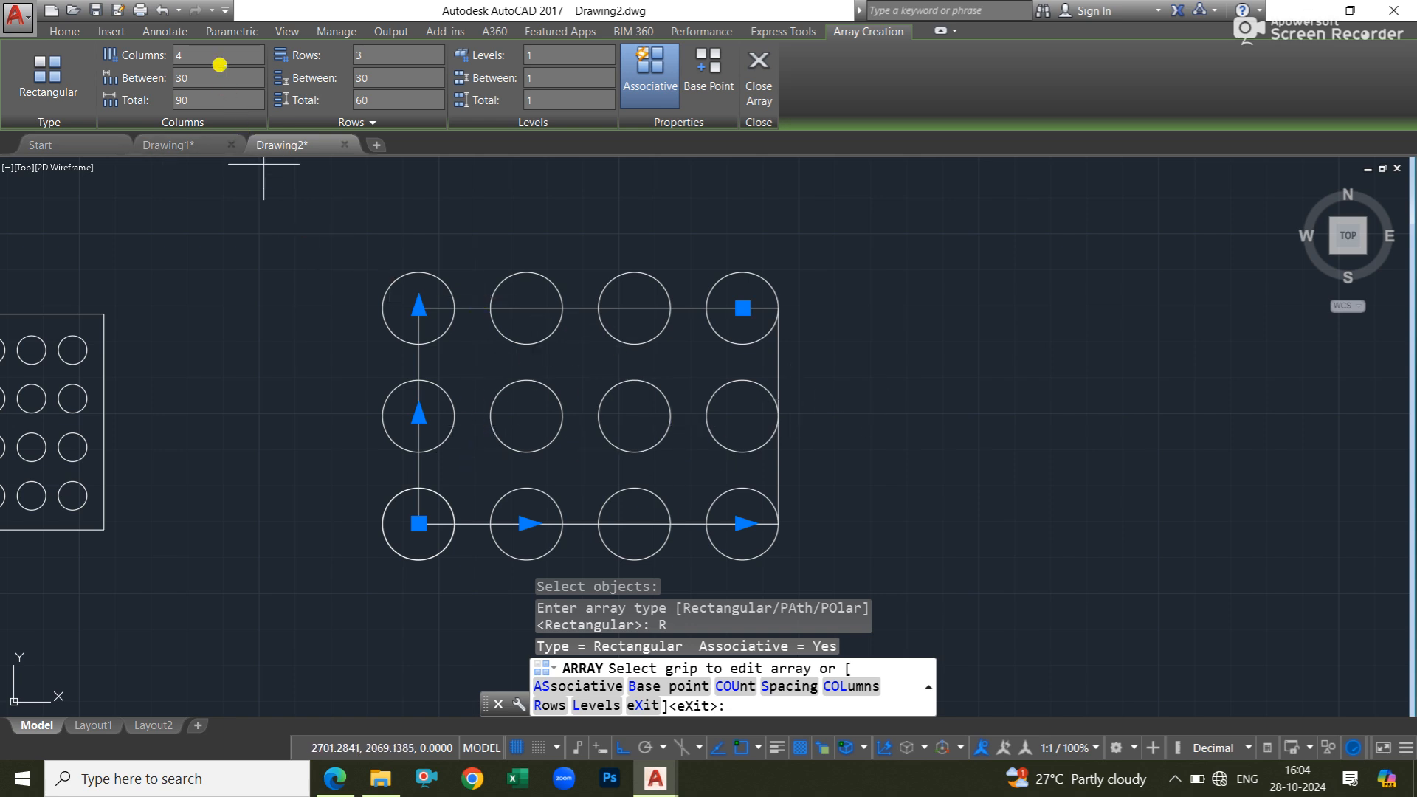
type("3")
key("Return")
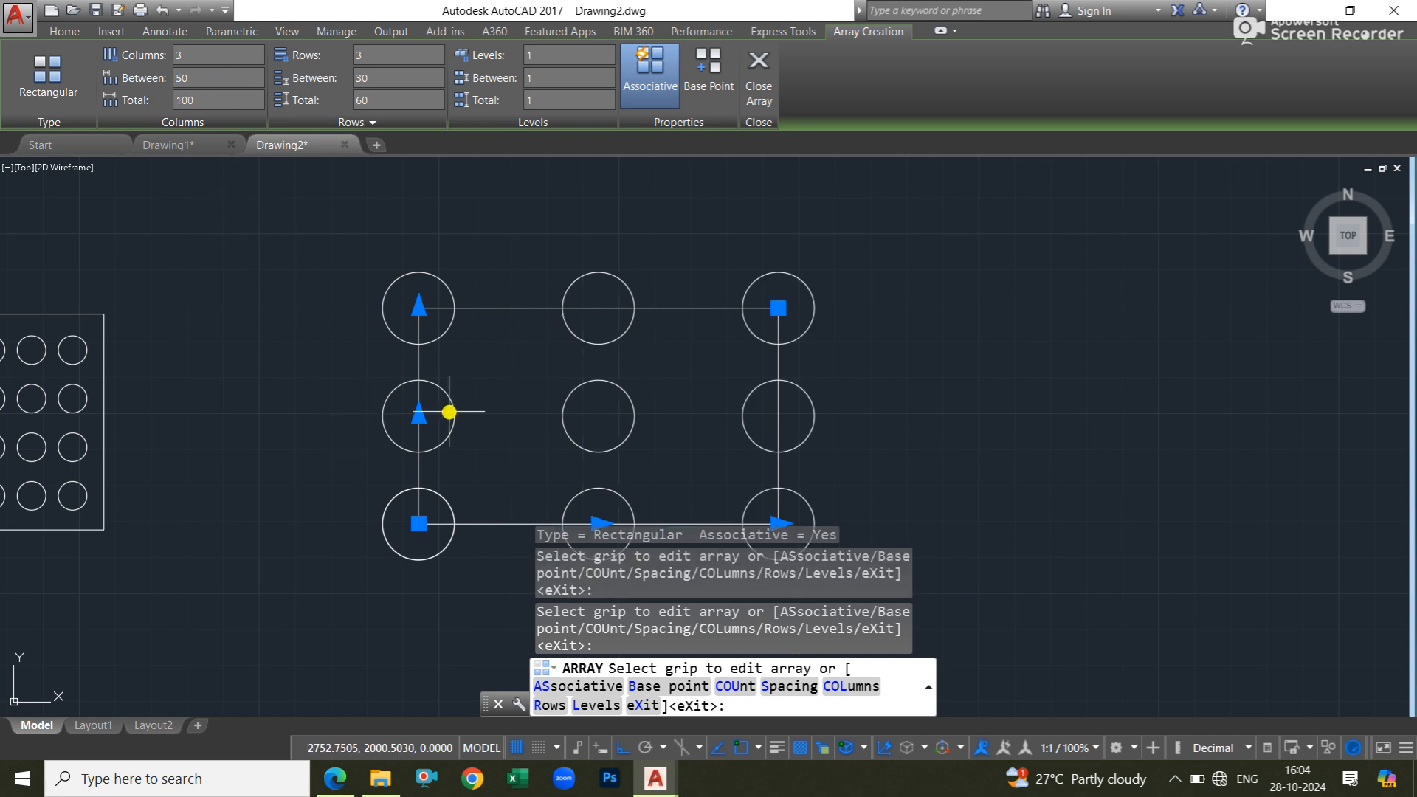
Recheck the exercise in Civil Practice Book.pdf, return to AutoCAD and set the array to 2 rows spaced 60 apart.
left_click(338, 781)
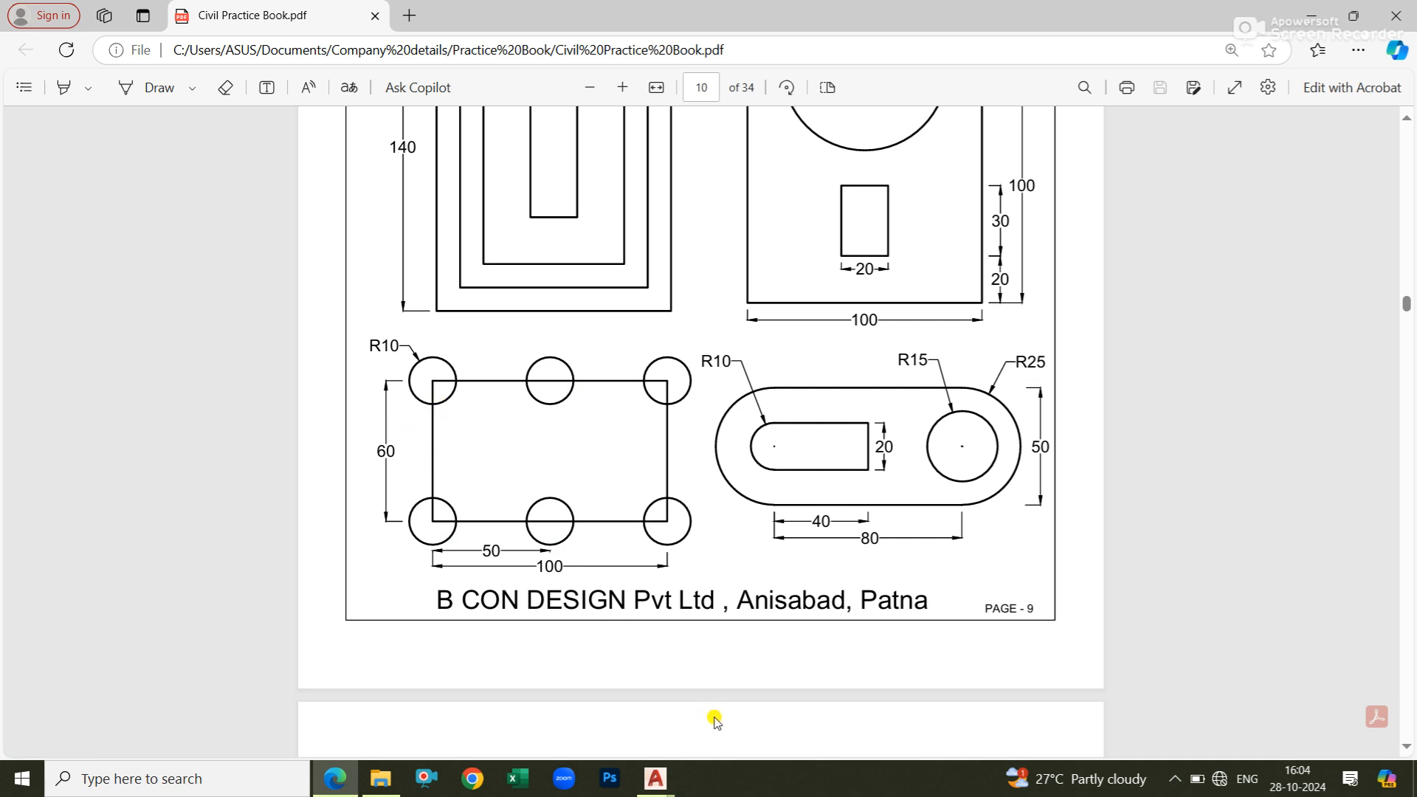
mouse_move(655, 778)
left_click(742, 705)
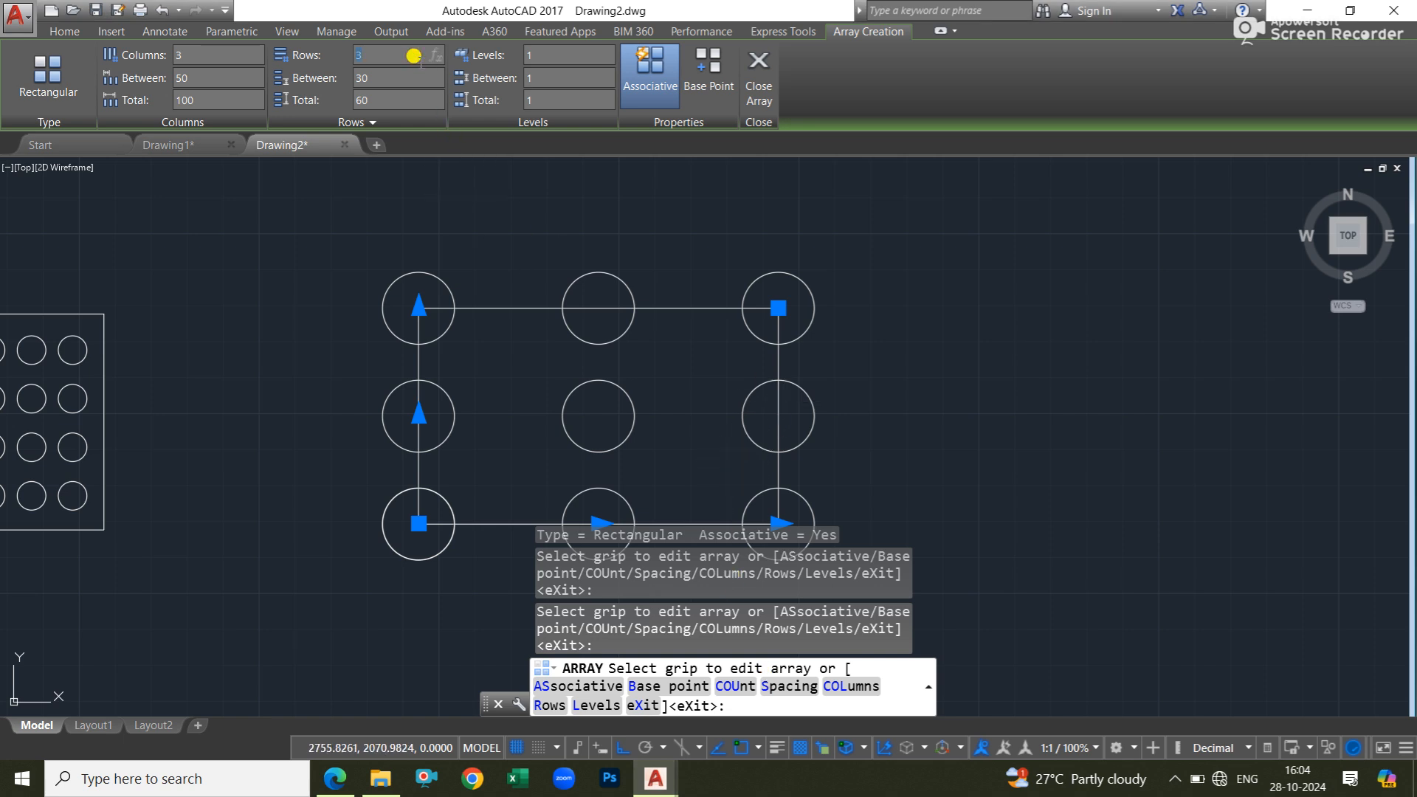
key("Return")
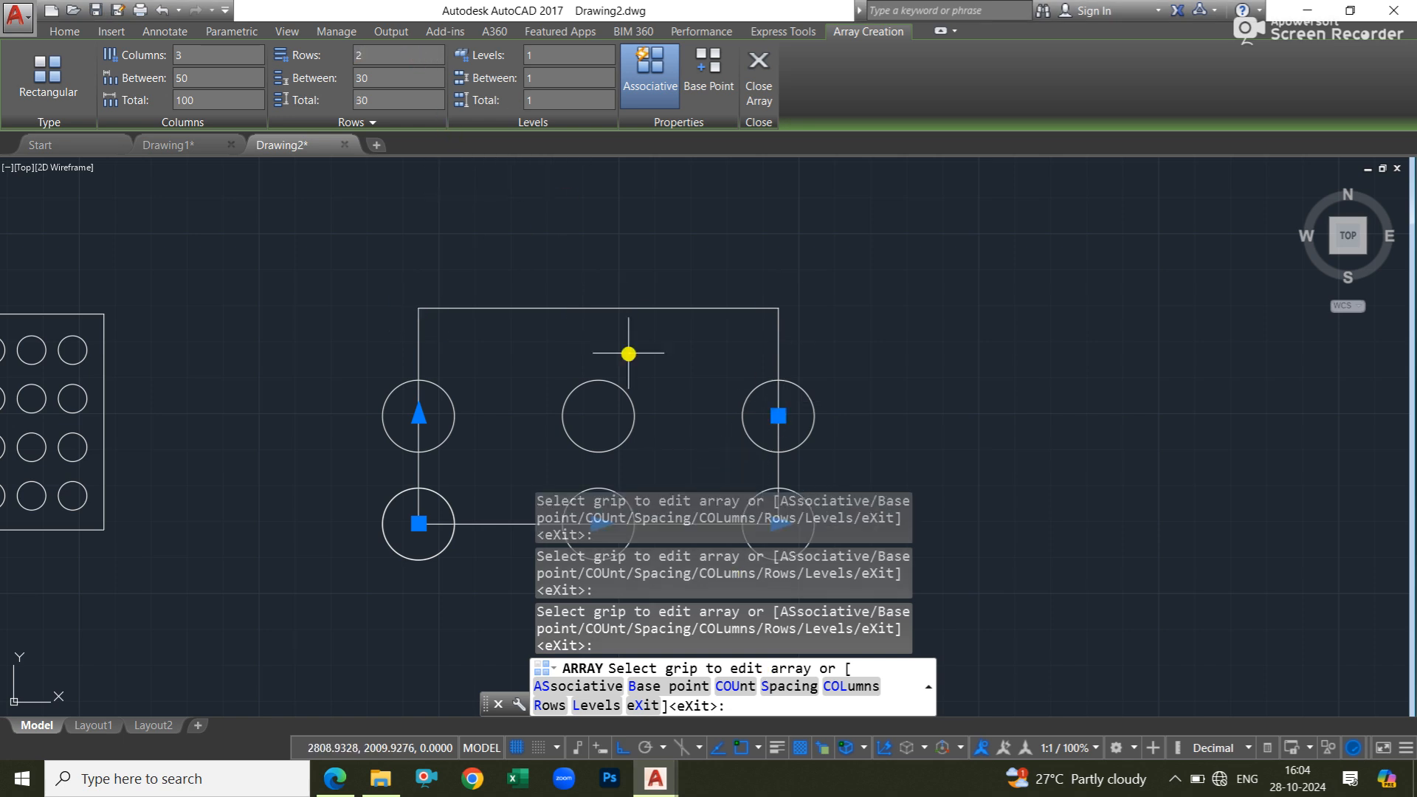
left_click(372, 77)
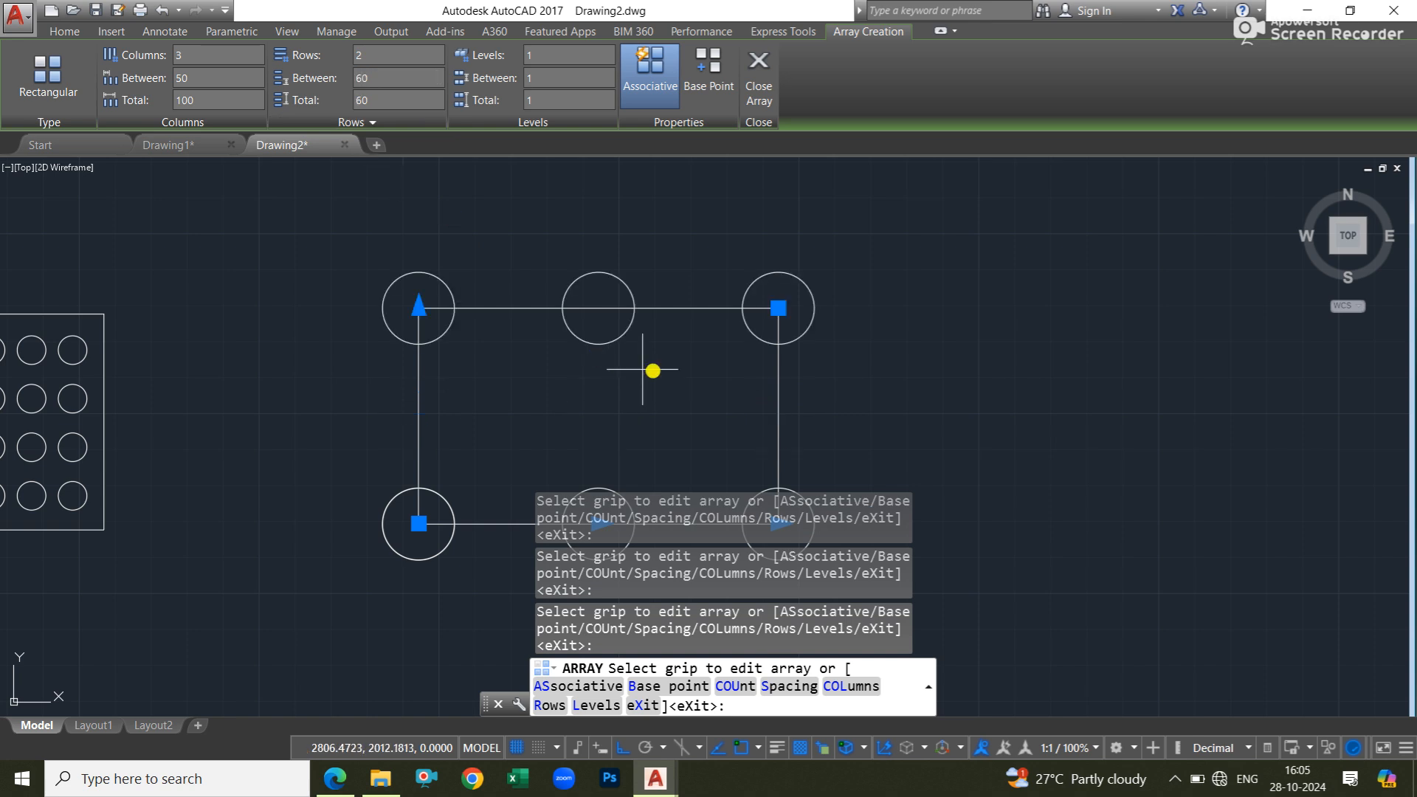
scroll(668, 256, "down", 4)
middle_click_drag(671, 256, 772, 347)
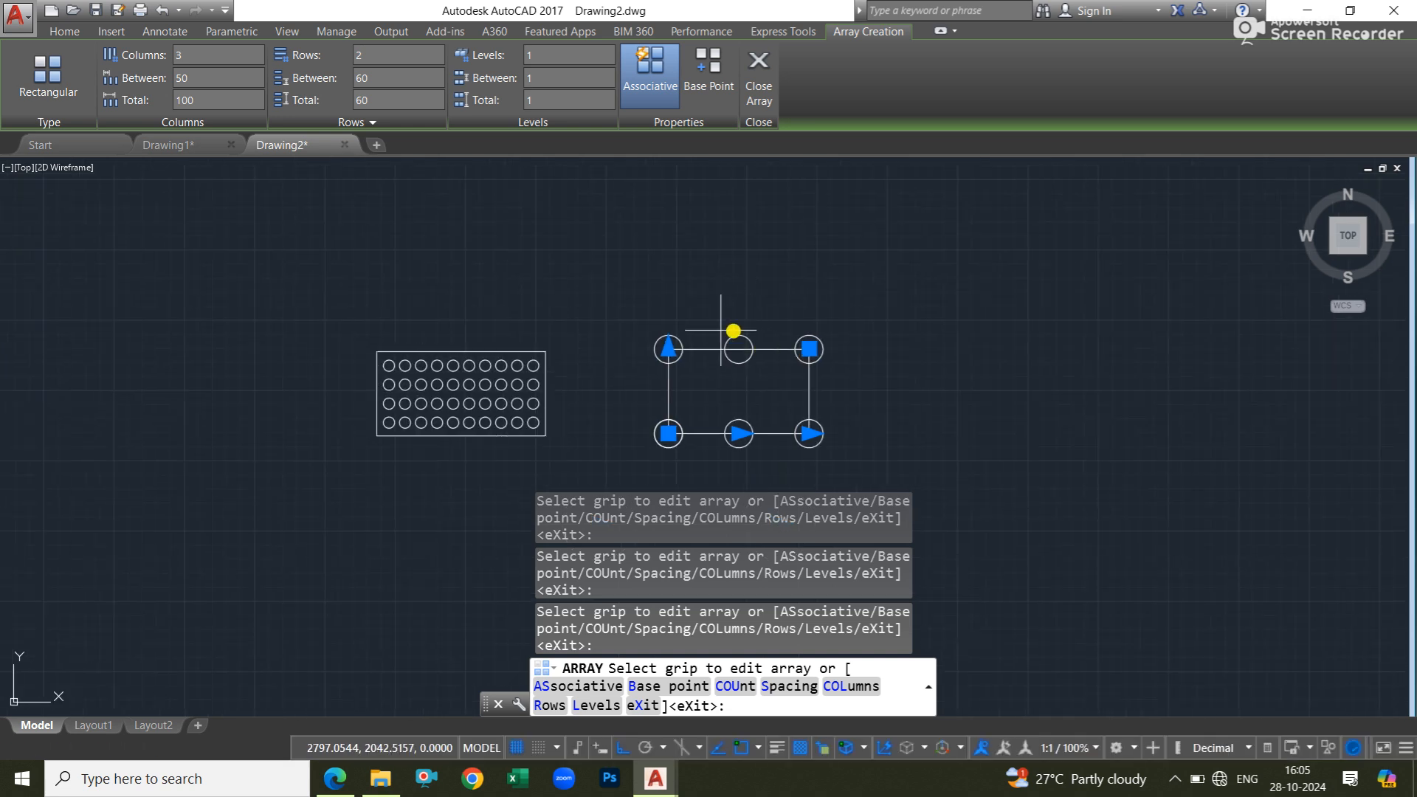
Switch to Civil Practice Book.pdf, look through the other exercises on pages 10 and 11, and return to AutoCAD.
left_click(335, 778)
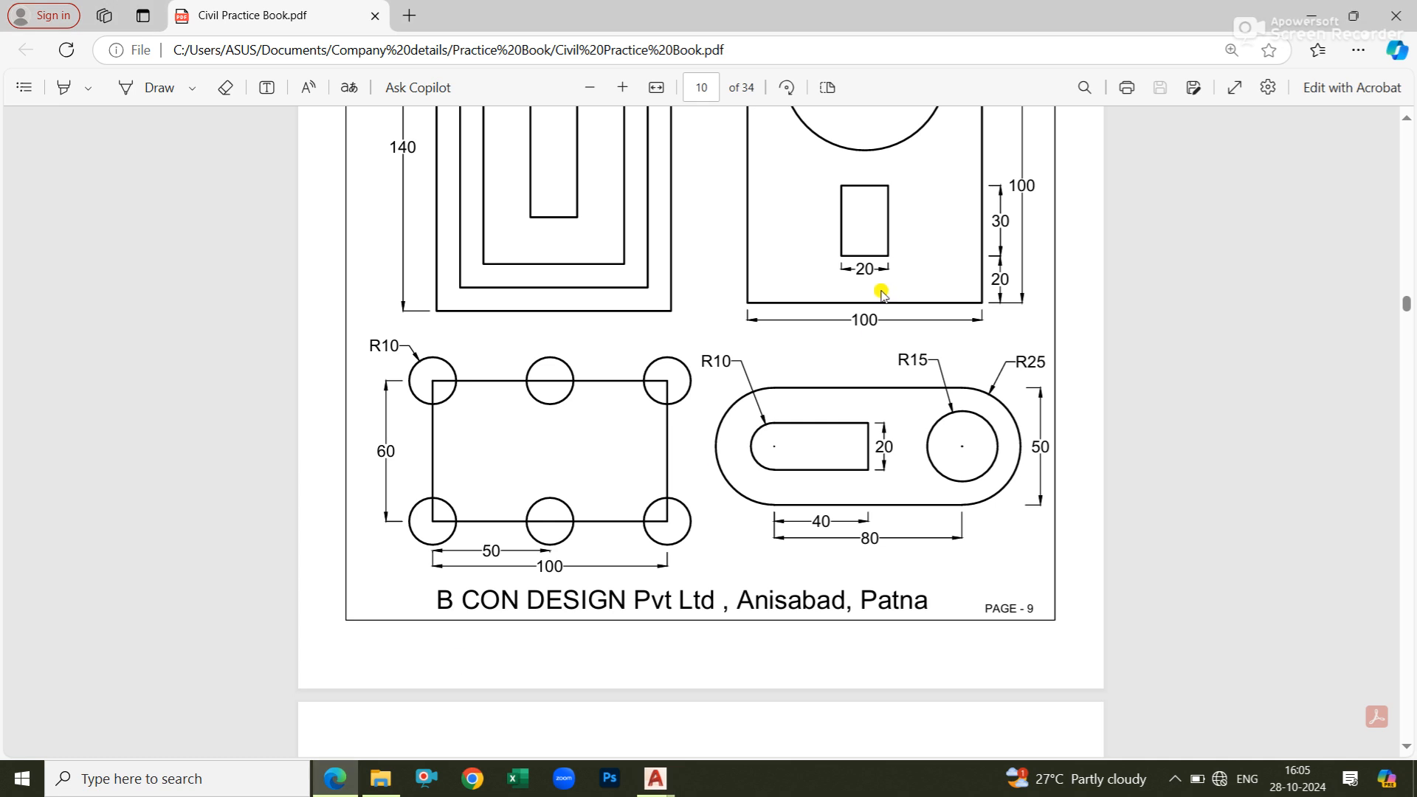
scroll(878, 289, "up", 4)
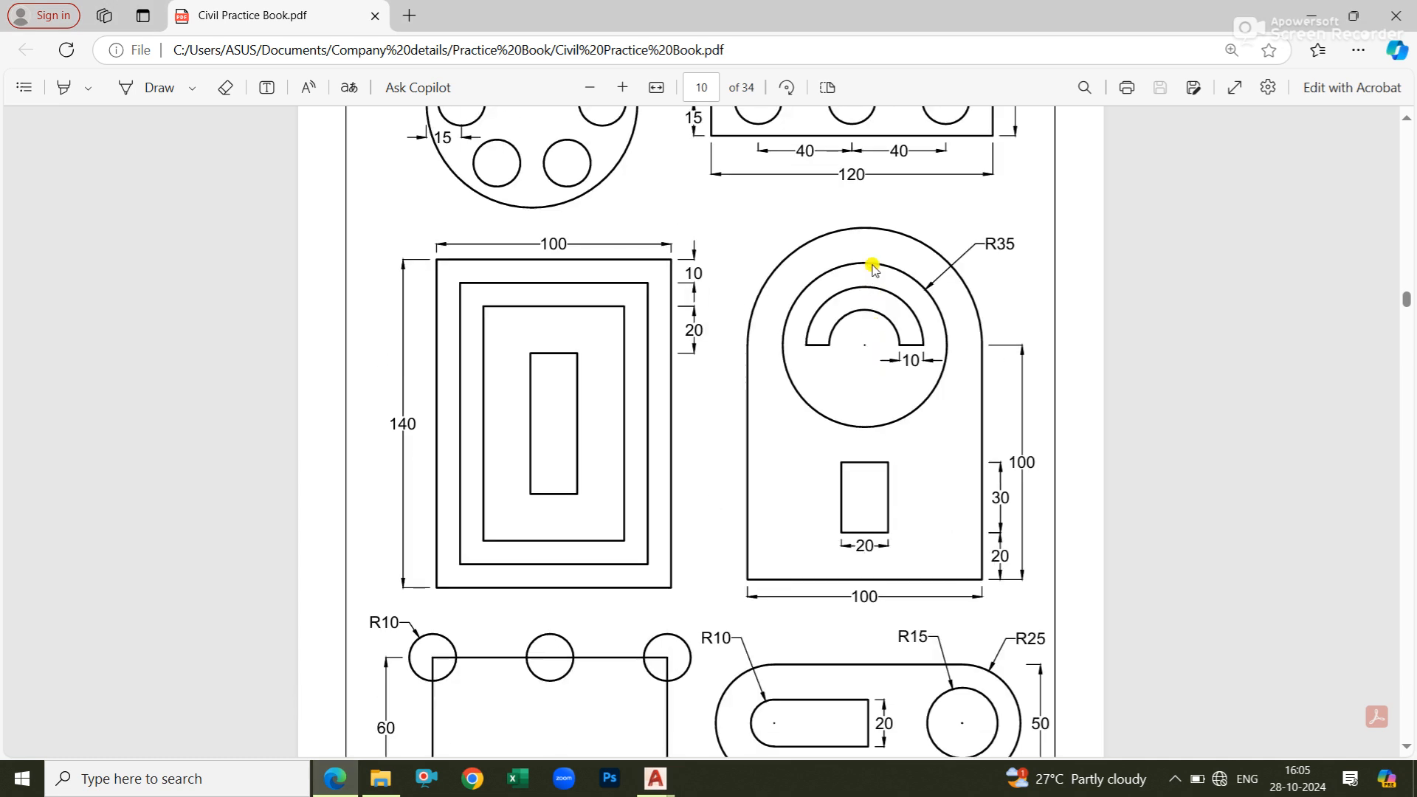
scroll(873, 275, "up", 4)
scroll(856, 282, "down", 8)
scroll(734, 309, "up", 8)
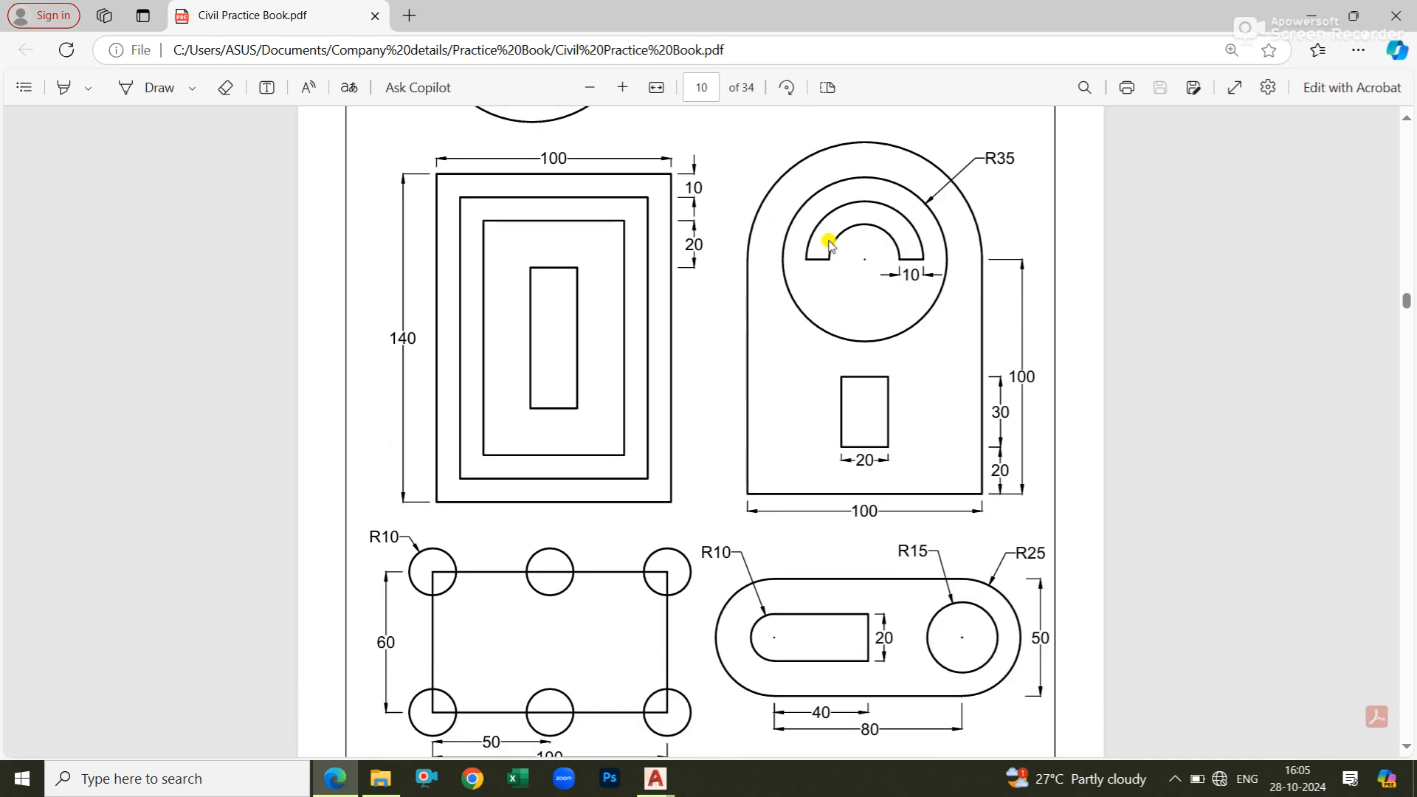
scroll(812, 354, "down", 8)
scroll(772, 436, "down", 12)
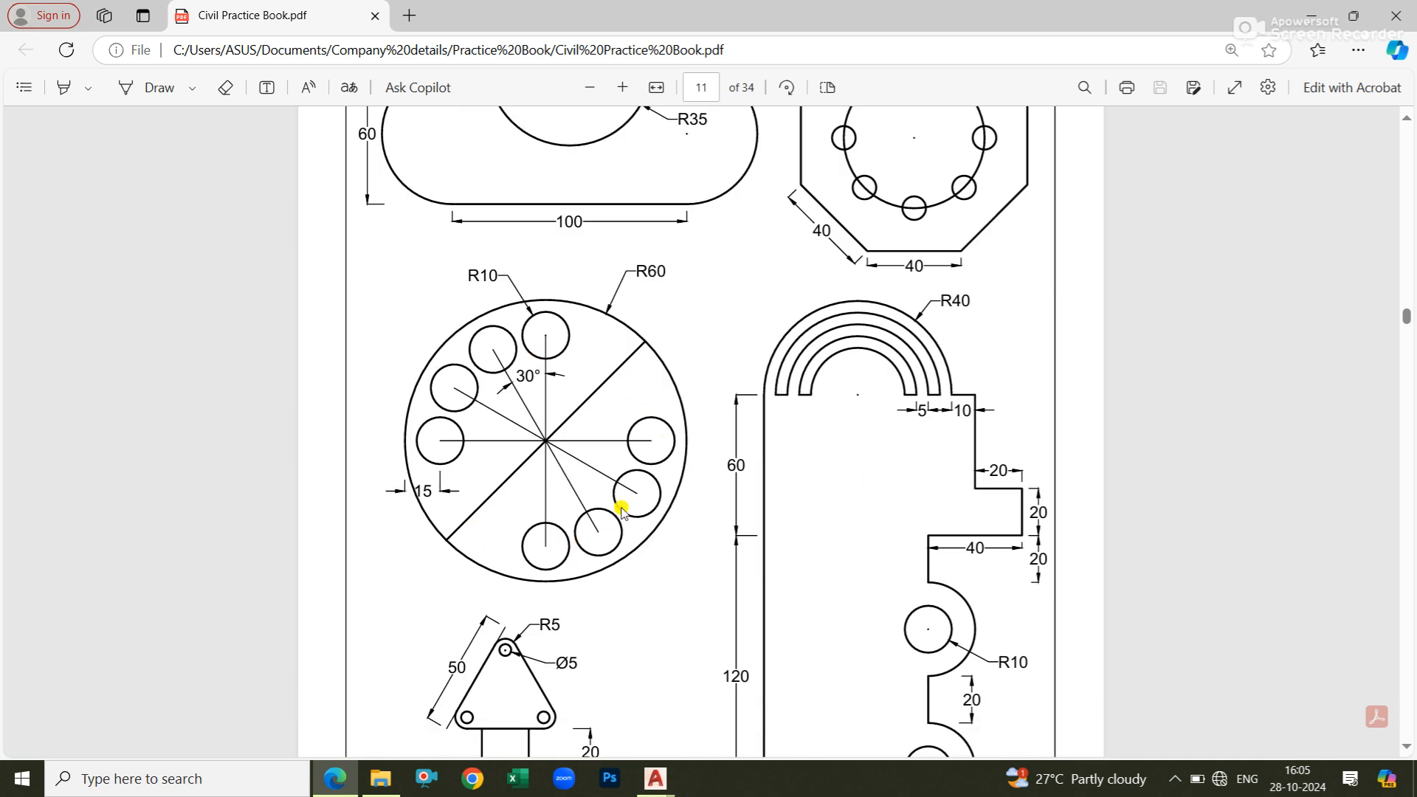
scroll(642, 468, "down", 5)
scroll(642, 465, "up", 5)
mouse_move(655, 781)
left_click(738, 686)
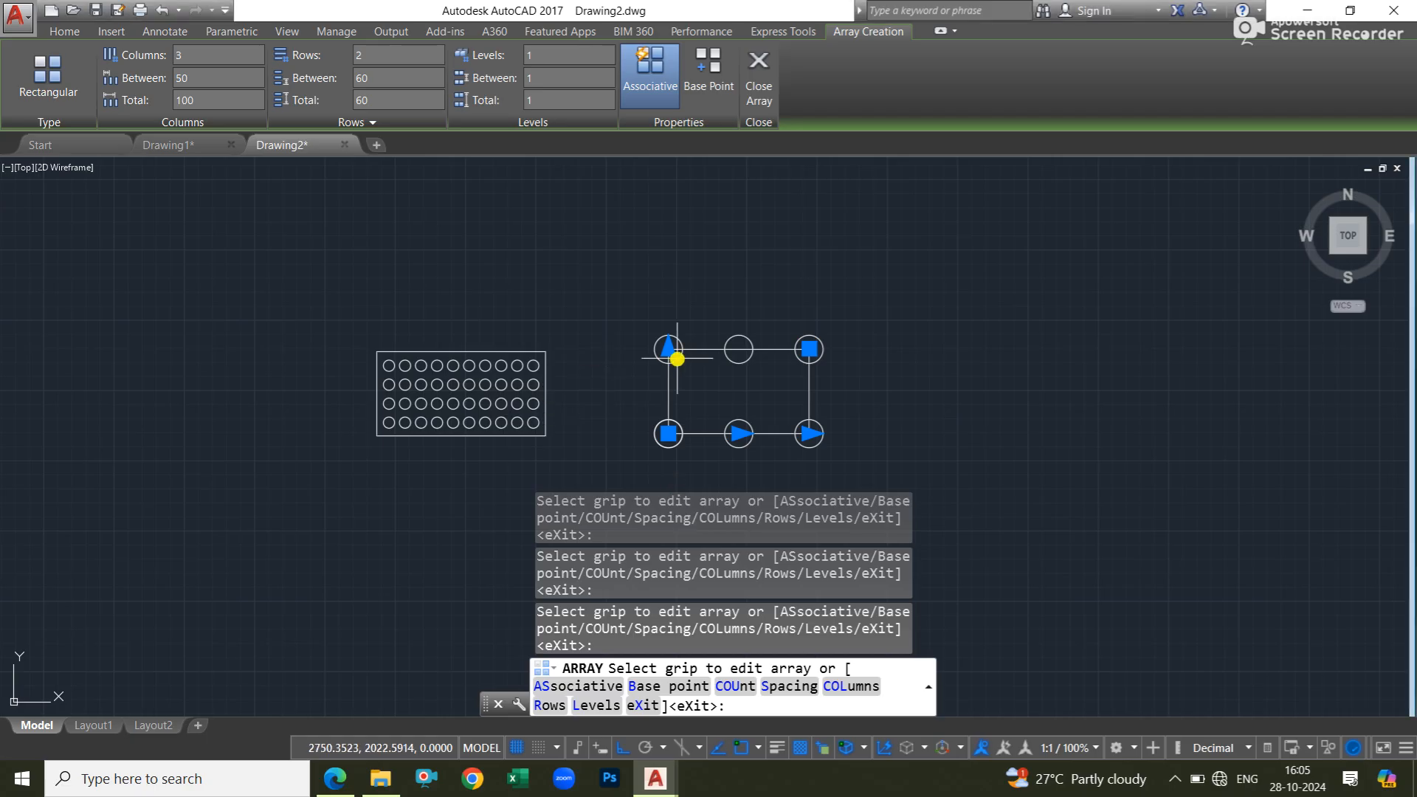